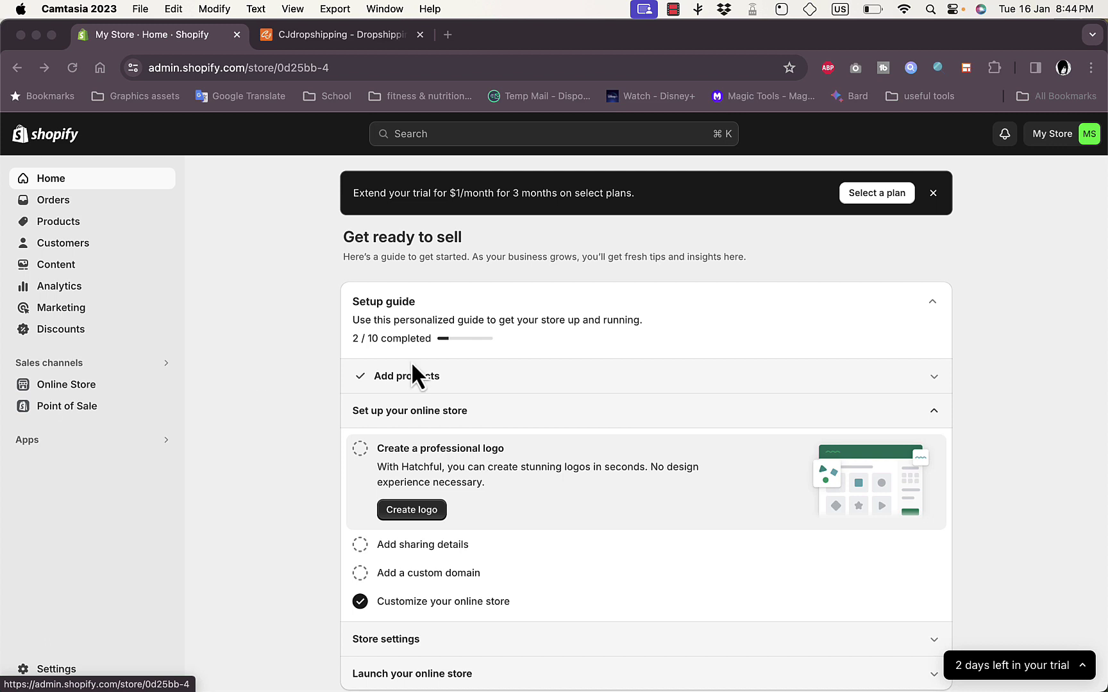
# Step: Check the CJdropshipping account options, then return to the Shopify store admin
pyautogui.click(341, 37)
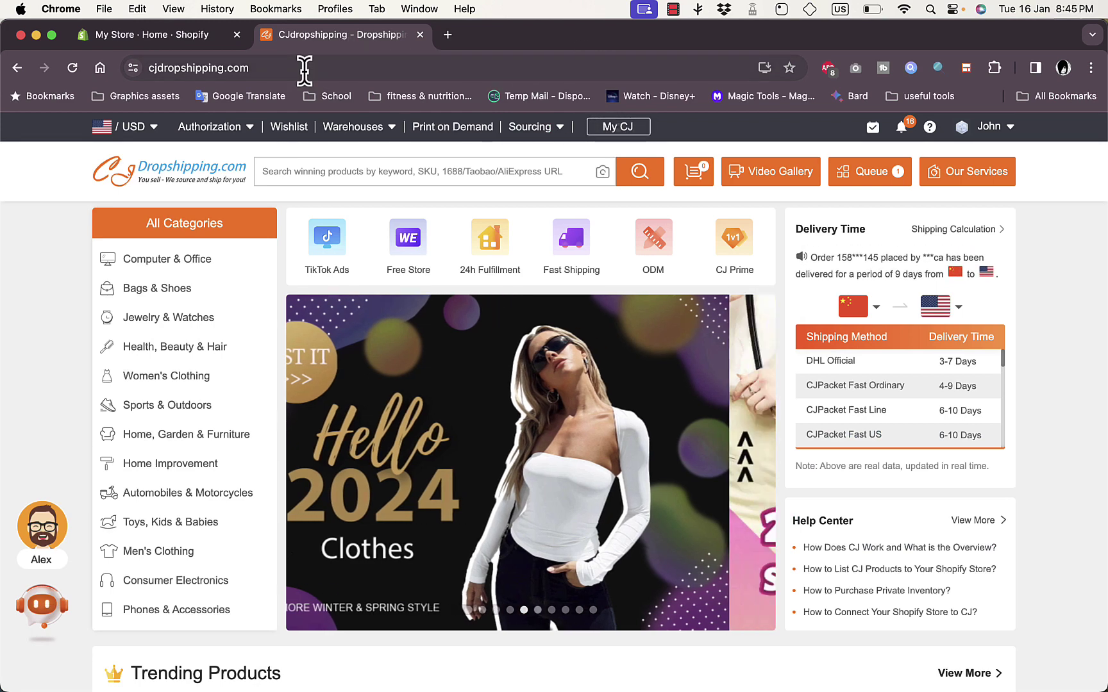
pyautogui.click(1000, 128)
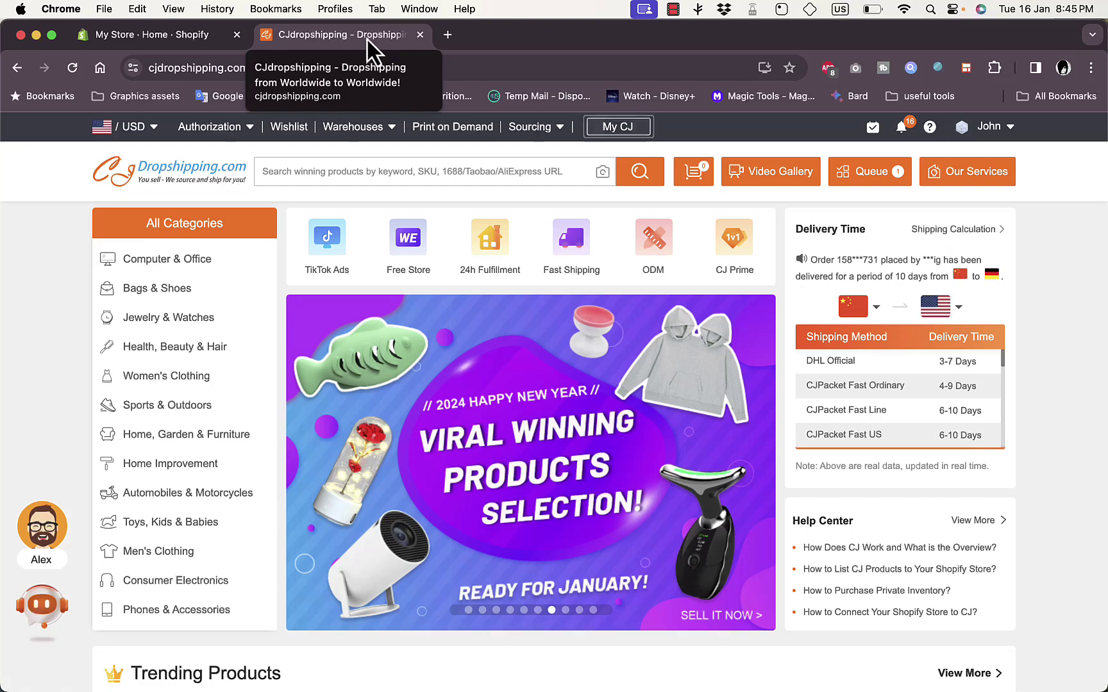
pyautogui.click(172, 45)
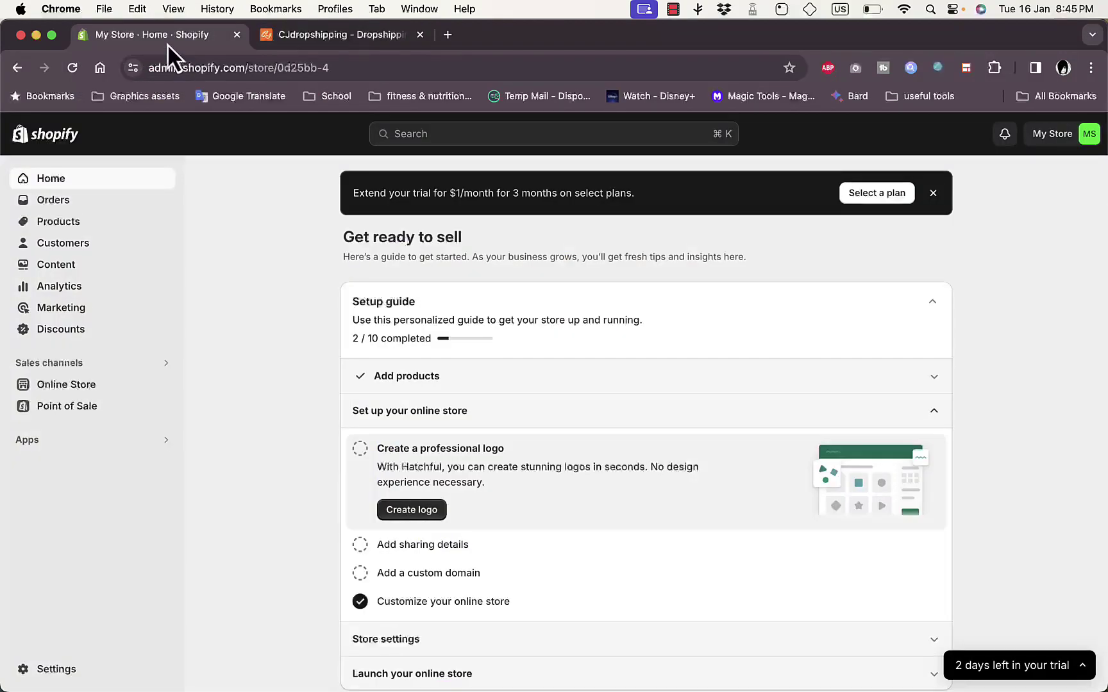
# Step: Search the Shopify App Store for 'cj droshipping'
pyautogui.click(104, 442)
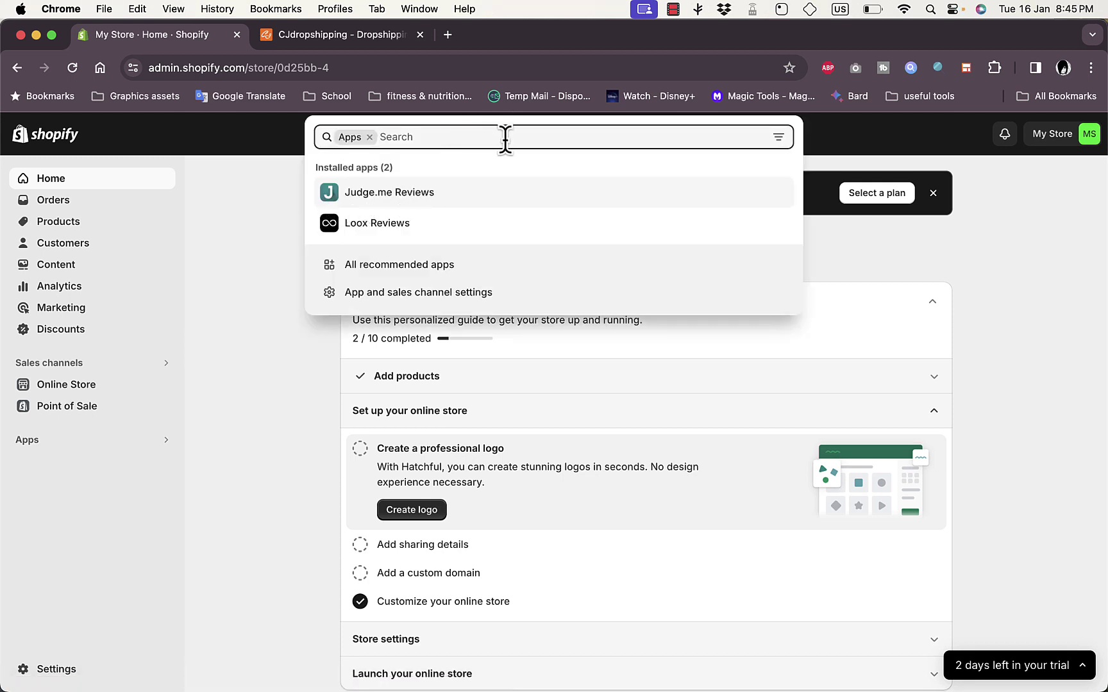
pyautogui.write('cj')
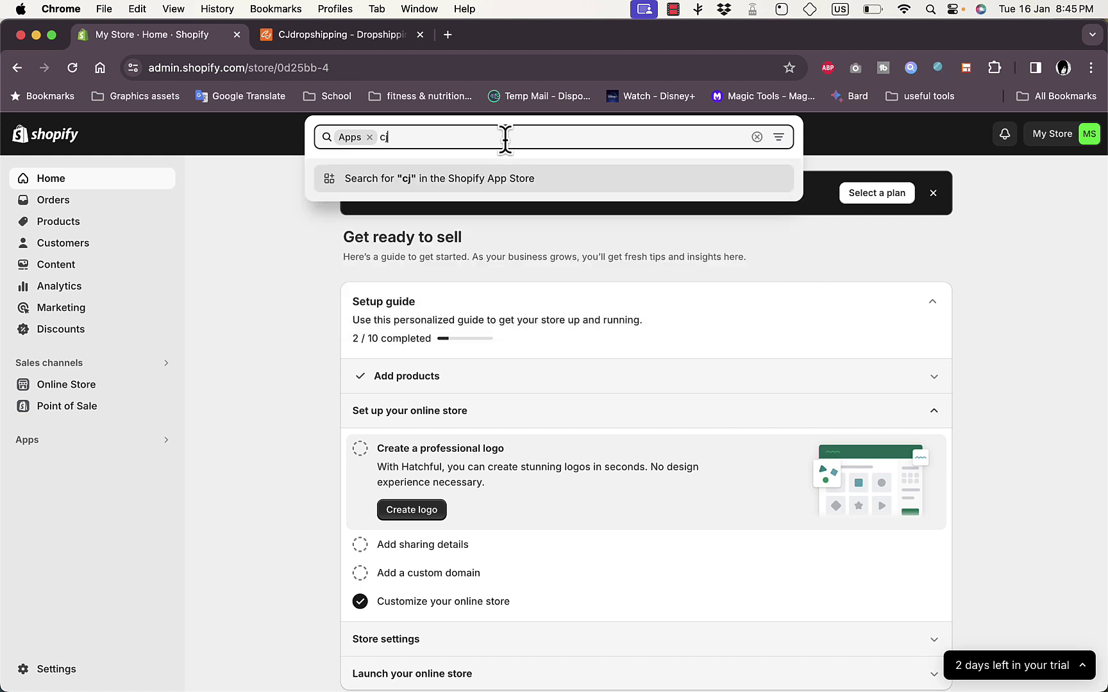
pyautogui.write(' dros')
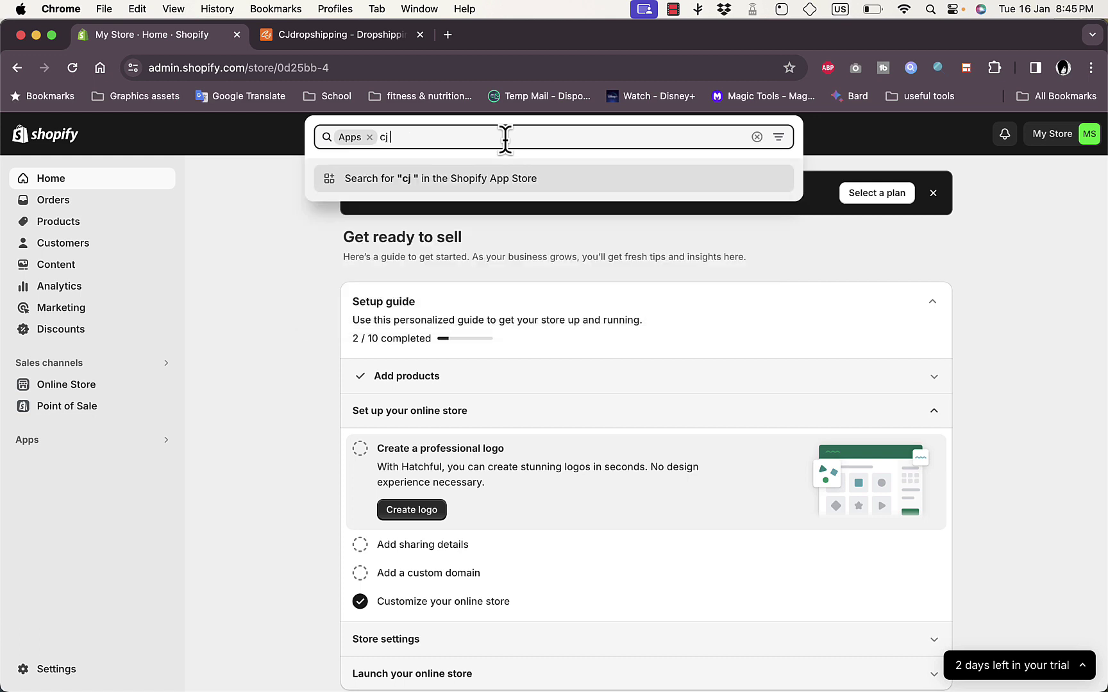
pyautogui.write('hipping')
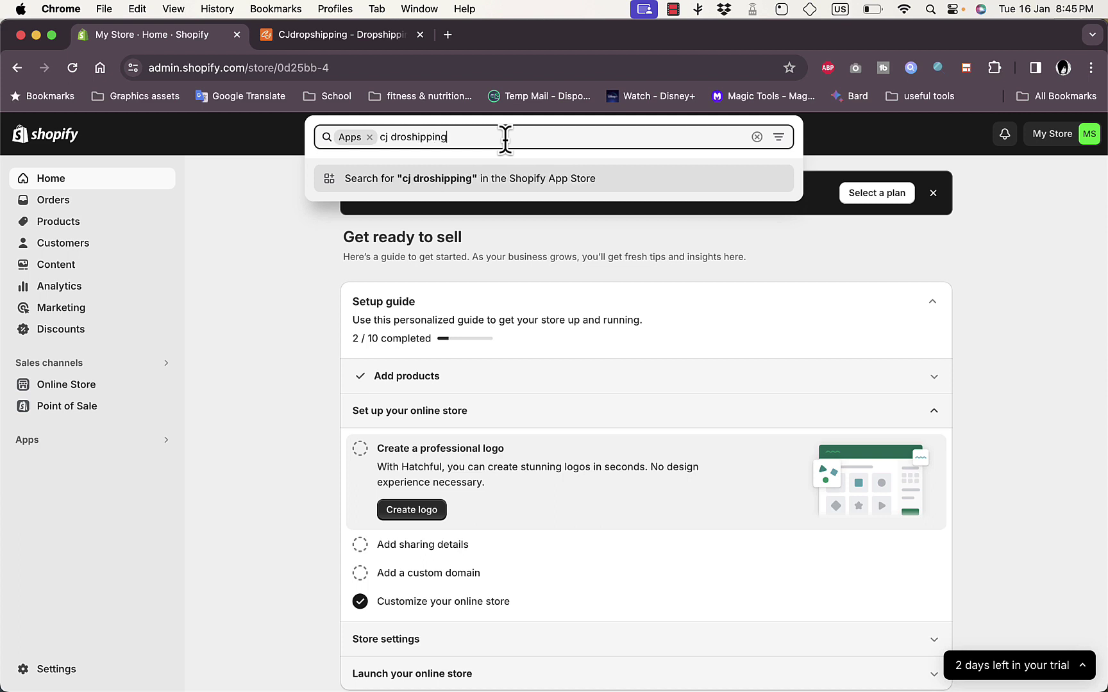
pyautogui.press('Return')
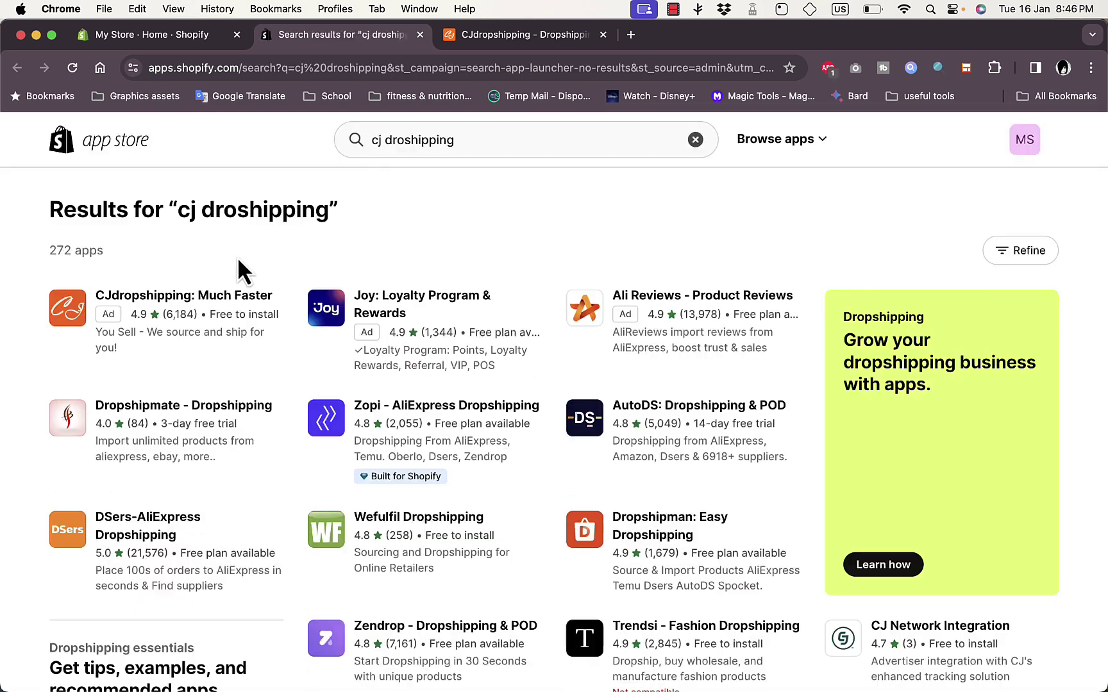
# Step: Install the CJdropshipping: Much Faster app on the store, approving its permissions
pyautogui.click(199, 303)
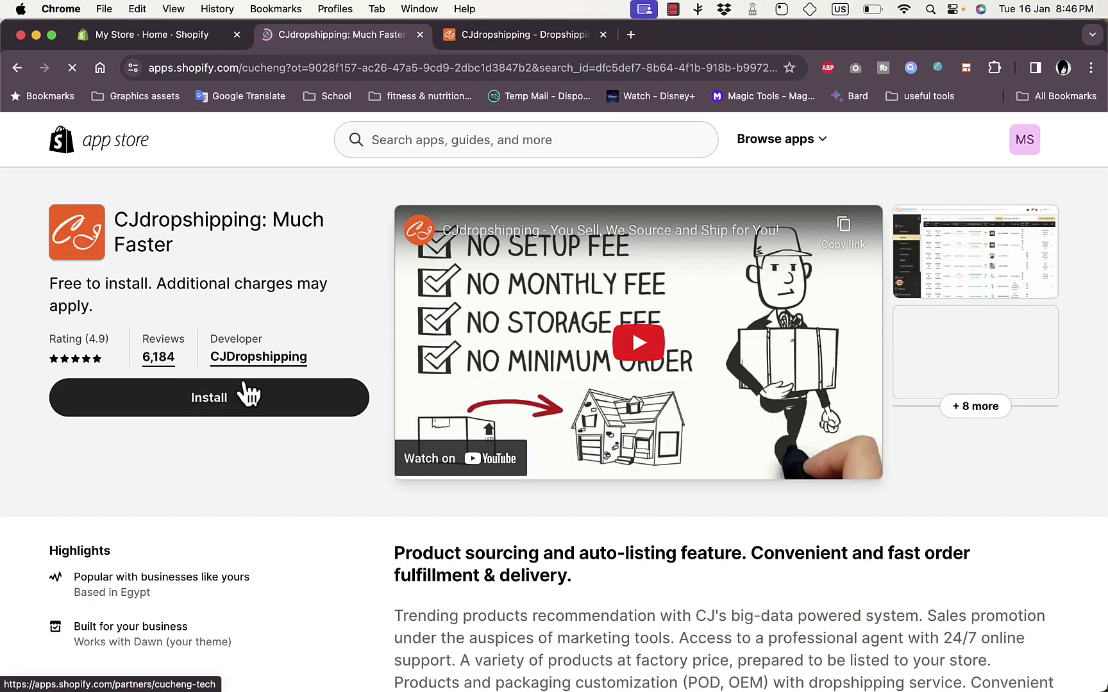
pyautogui.click(233, 408)
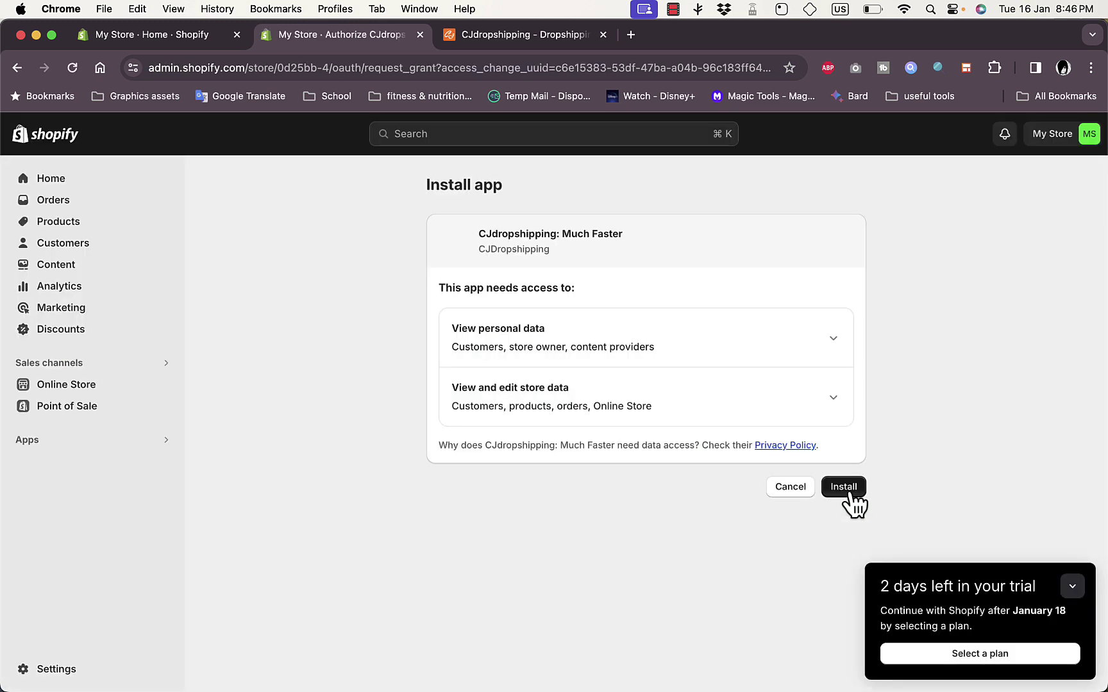
pyautogui.click(847, 491)
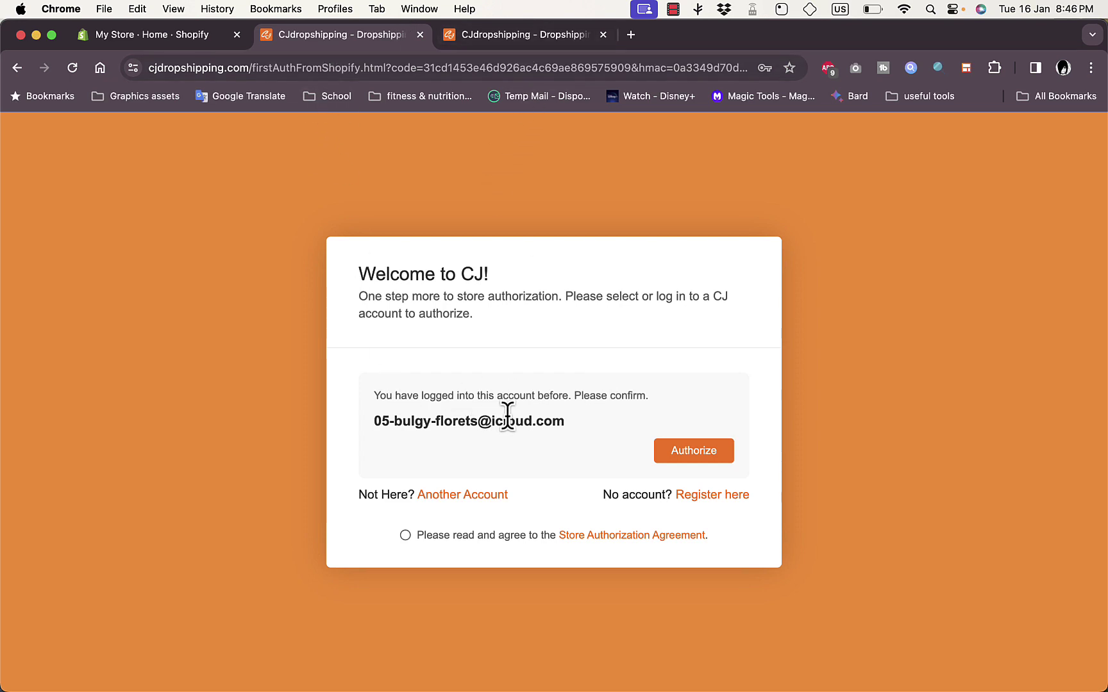
# Step: Authorize the store with the CJ account, accepting the Store Authorization Agreement
pyautogui.click(687, 450)
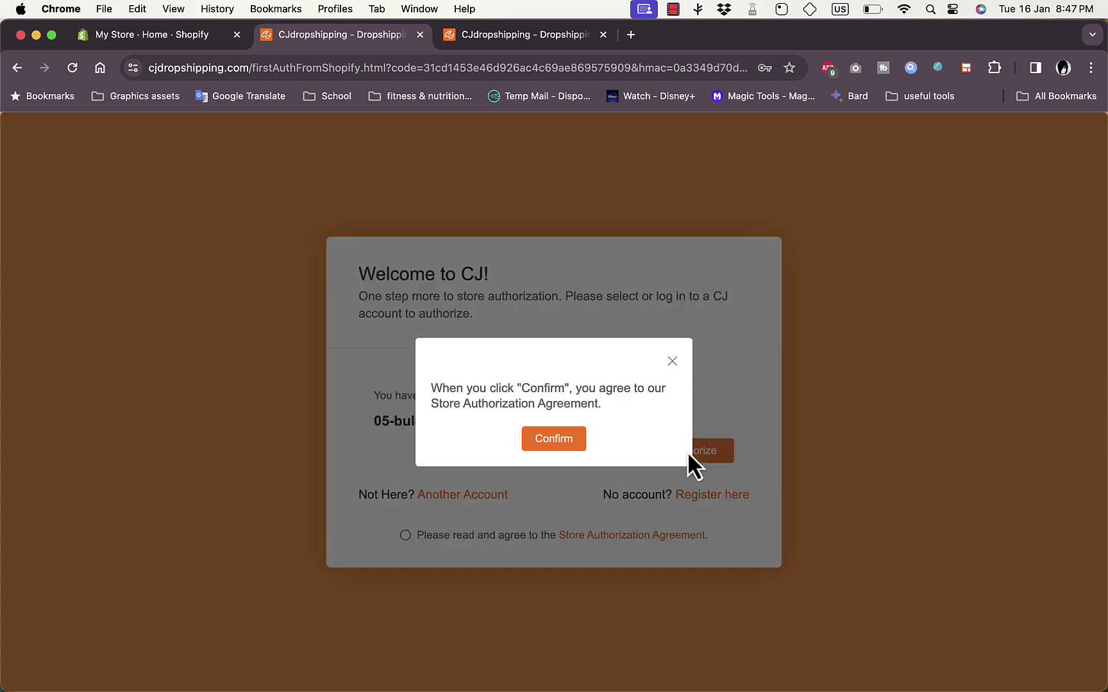
pyautogui.click(542, 439)
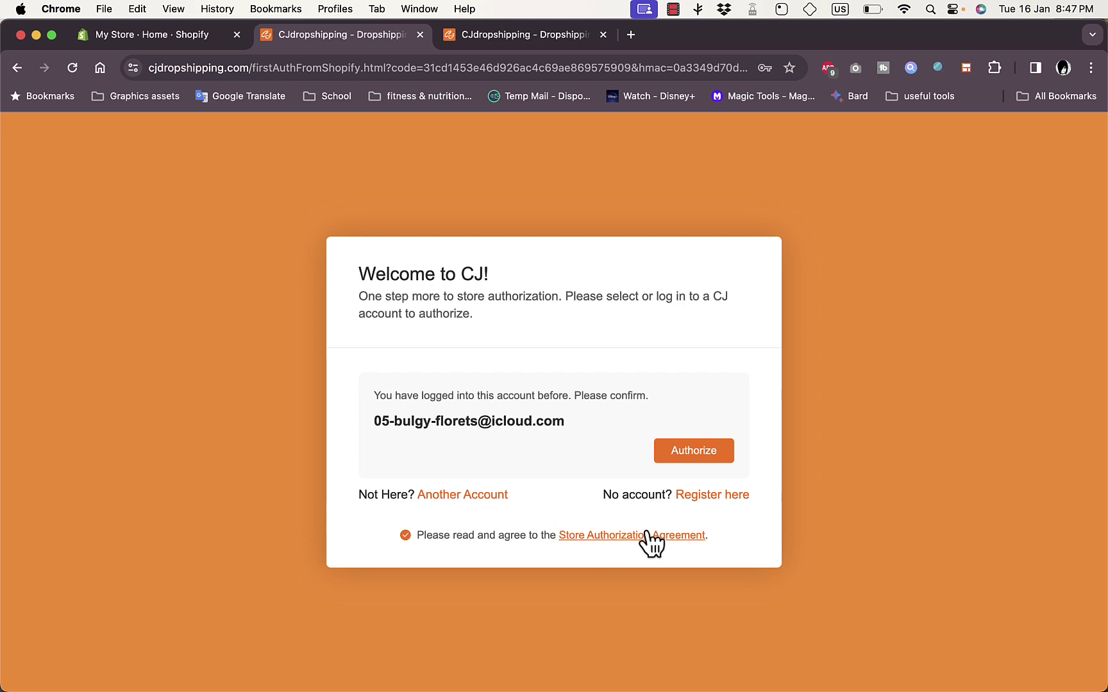
pyautogui.click(692, 451)
pyautogui.click(691, 452)
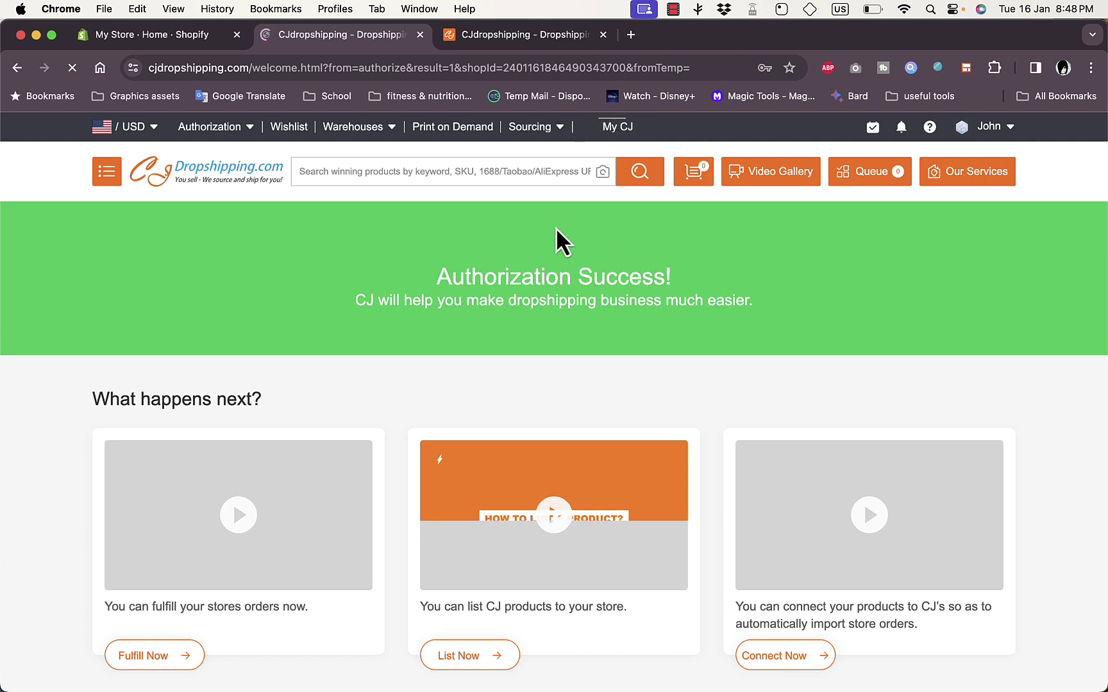
# Step: Close the extra CJdropshipping tab
pyautogui.scroll(-4, 555, 227)
pyautogui.scroll(5, 555, 228)
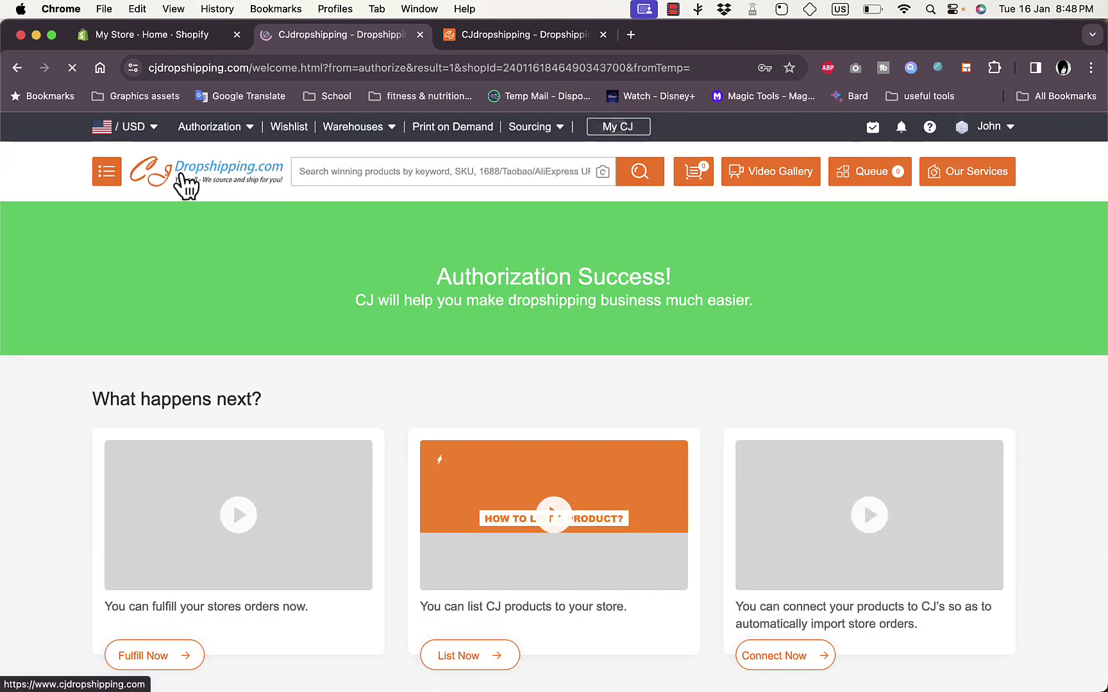
pyautogui.click(603, 35)
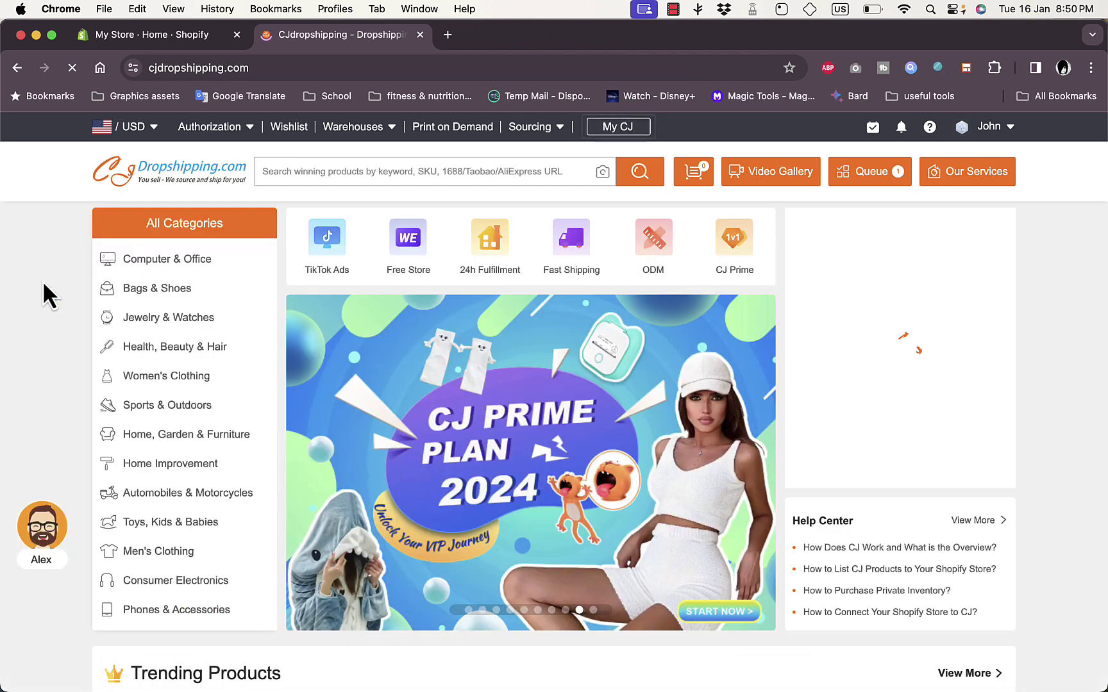
# Step: Open the Valentines Day Double-layer Smart Love Pendant ($0.90) from Trending Products
pyautogui.moveTo(182, 266)
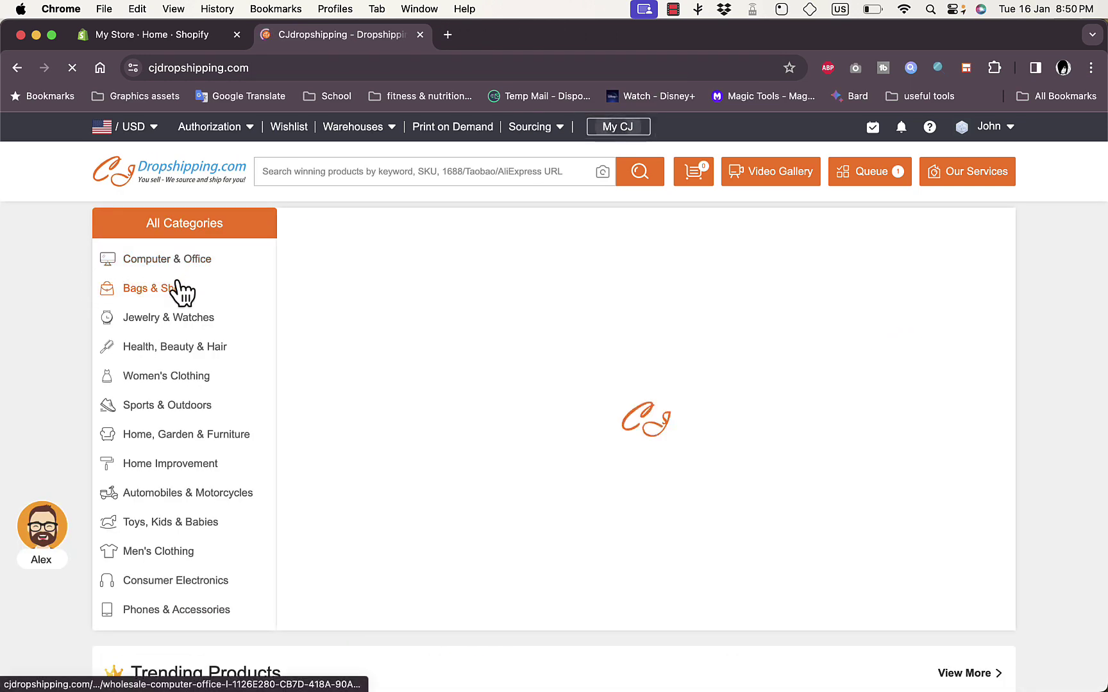
pyautogui.scroll(-1, 54, 410)
pyautogui.scroll(-5, 55, 413)
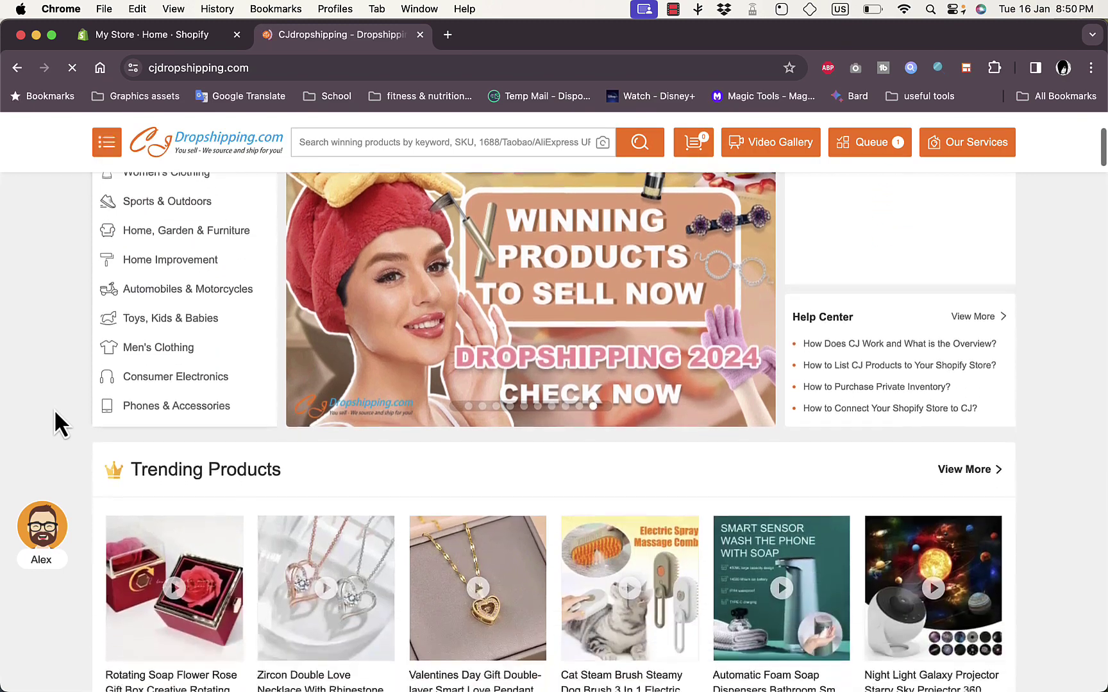
pyautogui.scroll(-2, 53, 409)
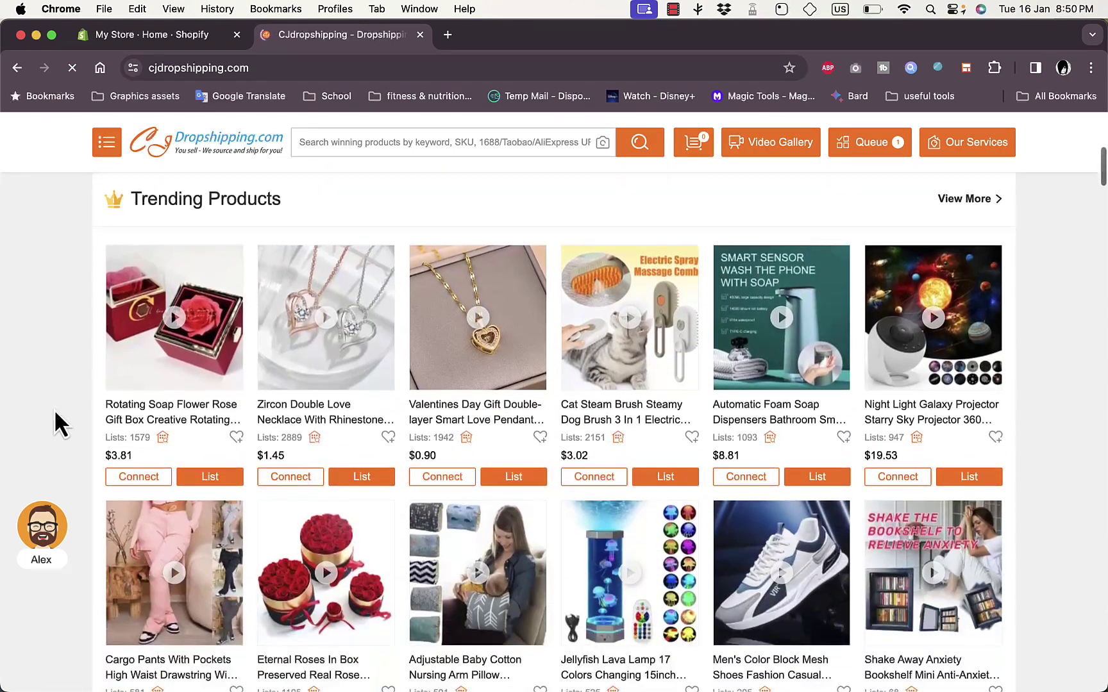
pyautogui.scroll(-1, 51, 395)
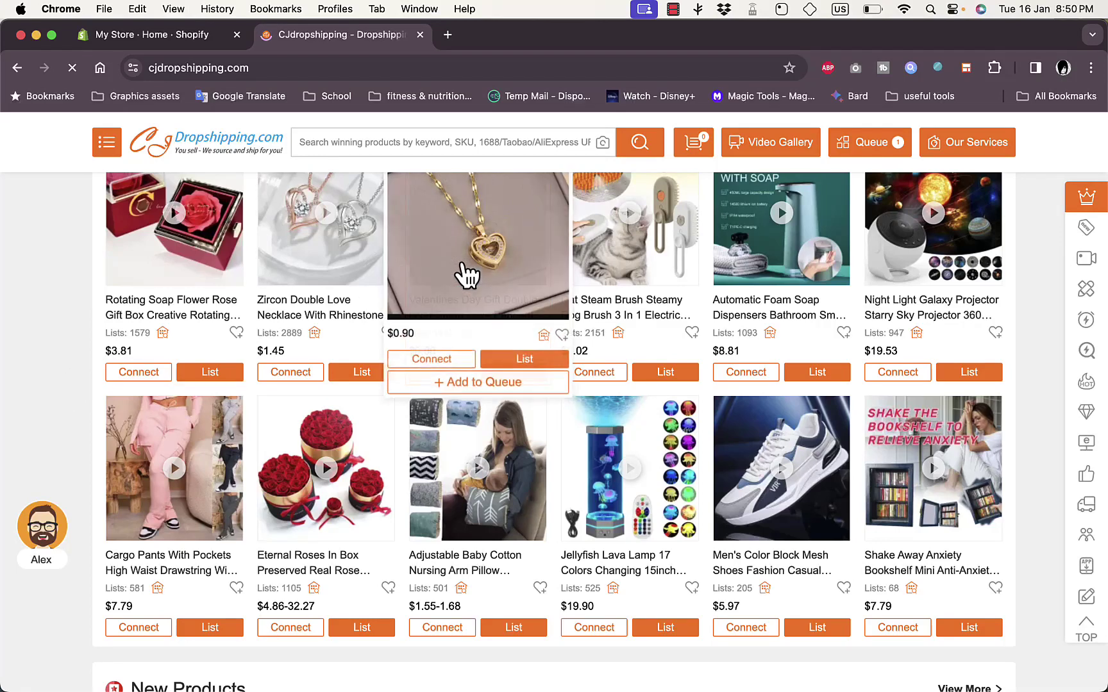
pyautogui.click(463, 264)
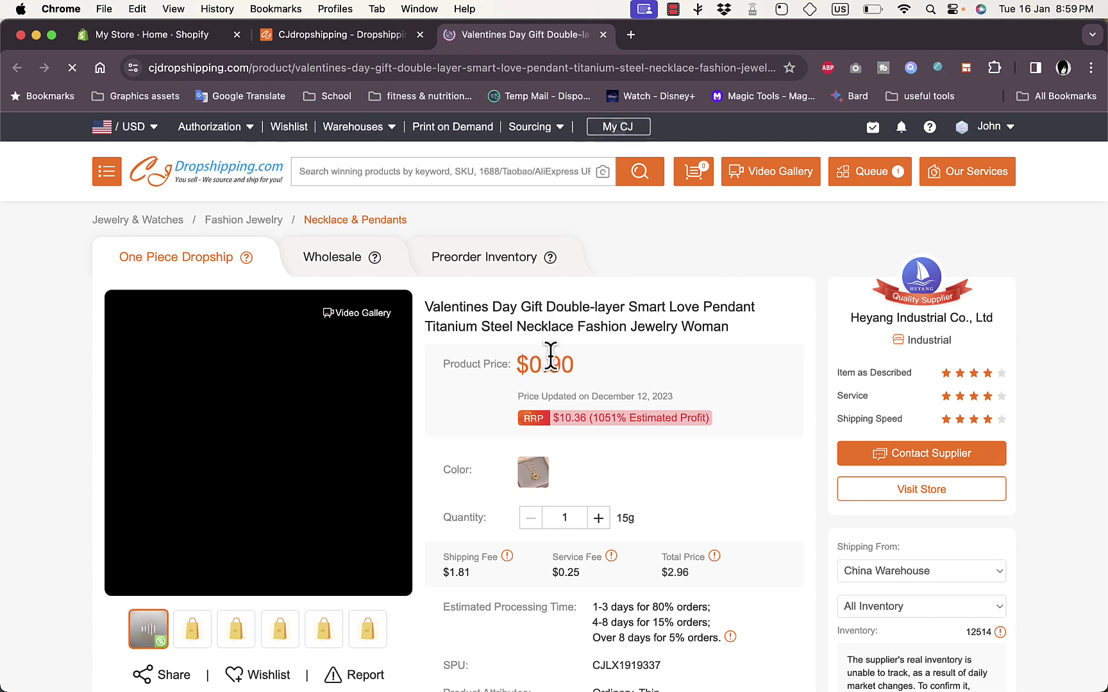
# Step: Scroll through the pendant's details and read its Buyer Reviews (63) tab
pyautogui.scroll(-3, 587, 339)
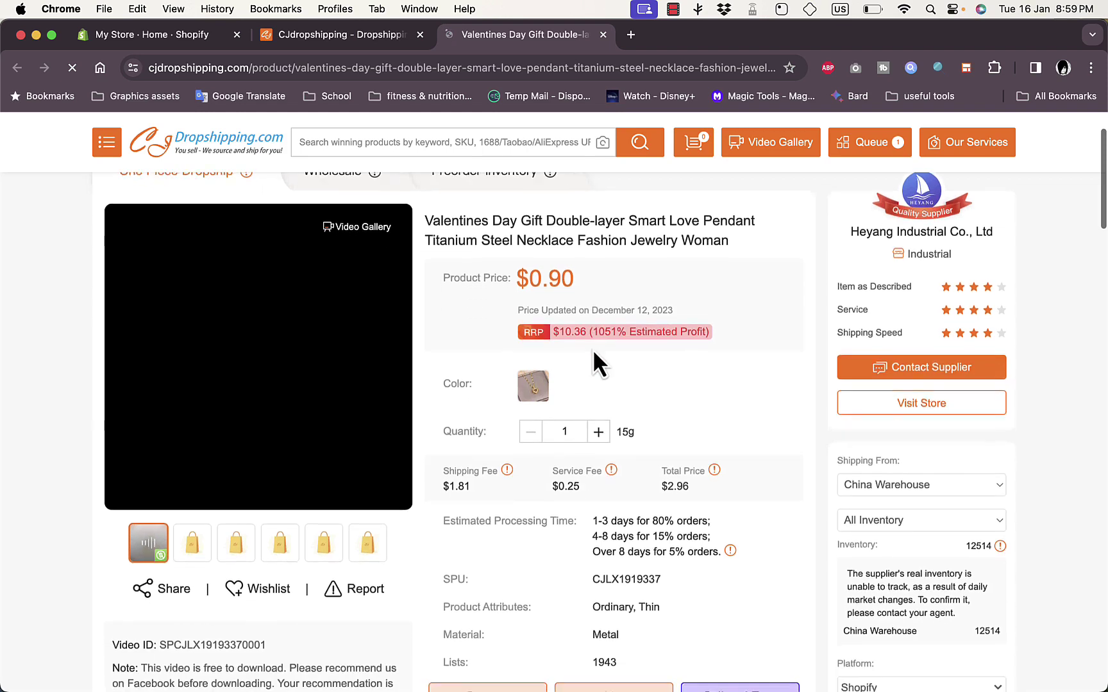
pyautogui.scroll(-3, 648, 462)
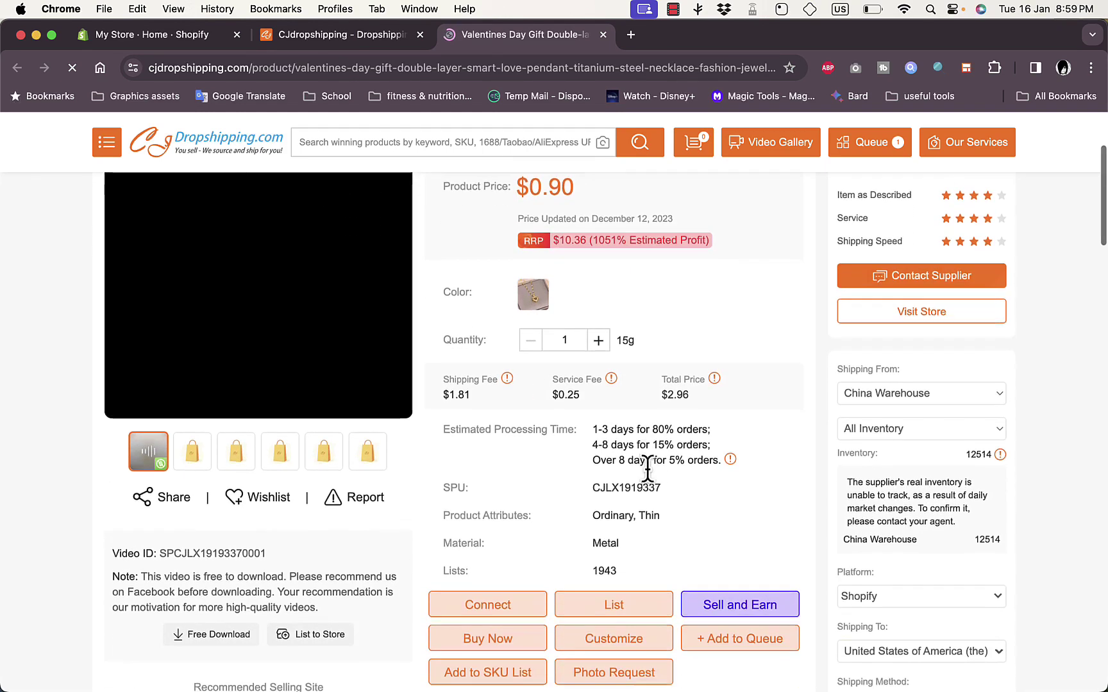
pyautogui.scroll(-3, 648, 471)
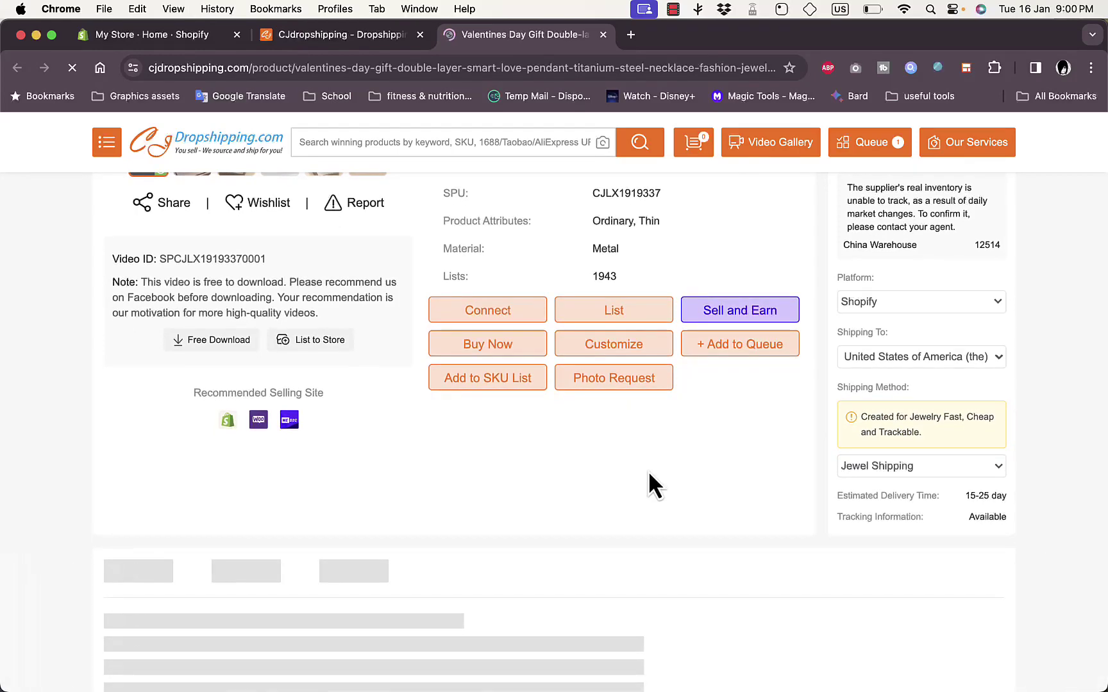
pyautogui.scroll(-2, 648, 470)
pyautogui.scroll(-2, 444, 475)
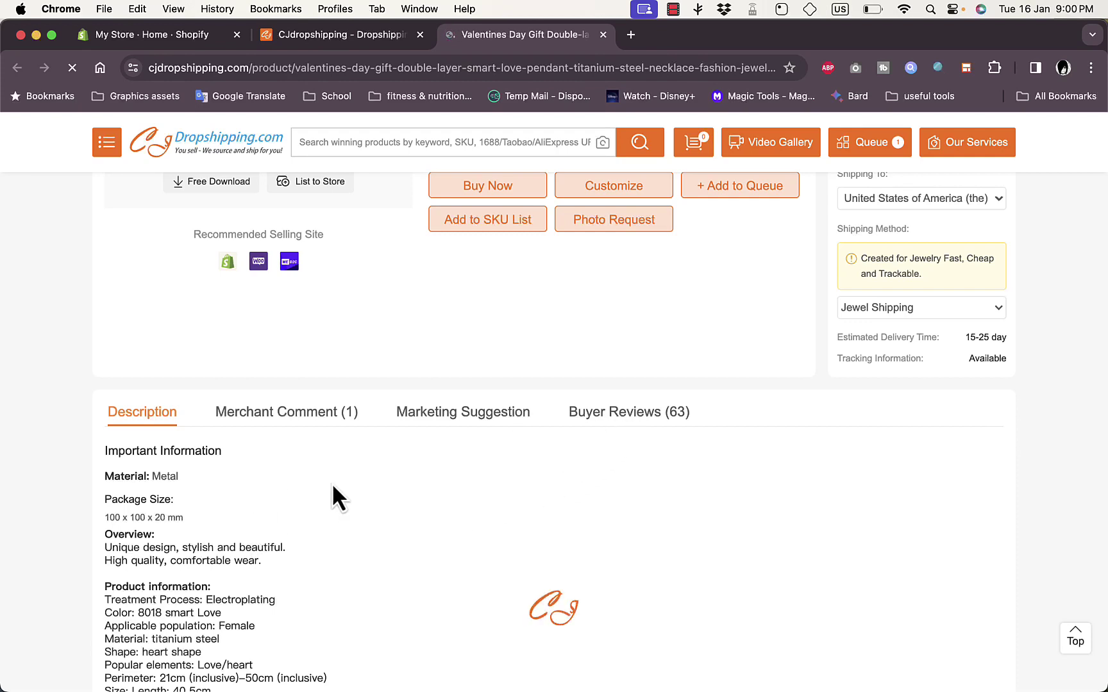
pyautogui.scroll(-3, 117, 620)
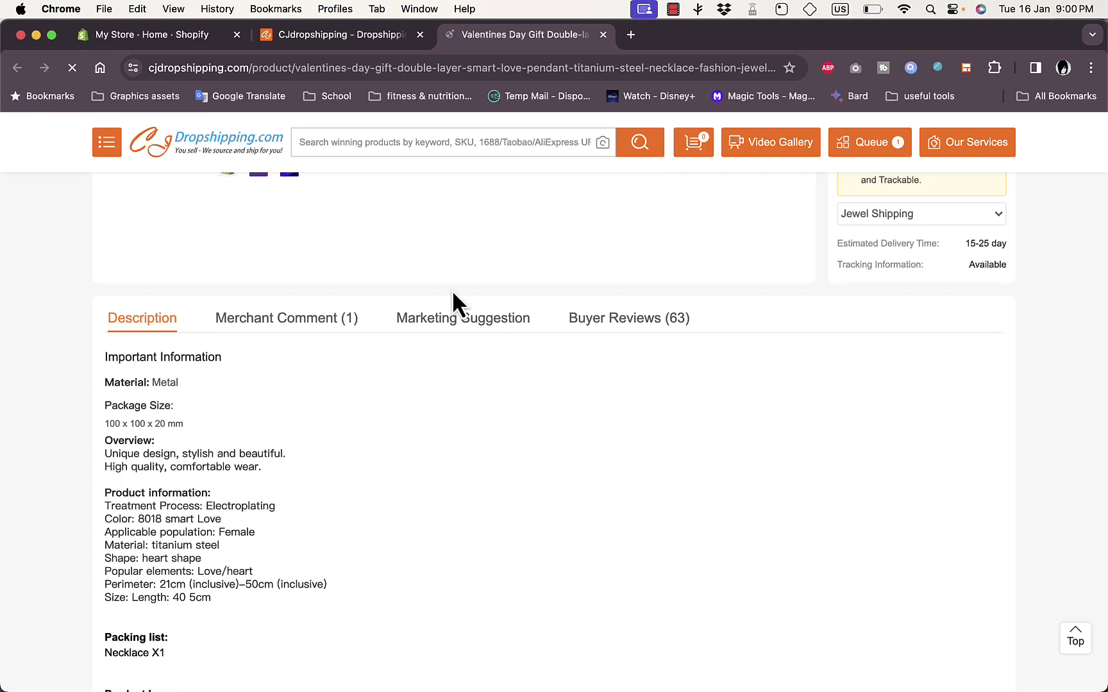
pyautogui.click(614, 320)
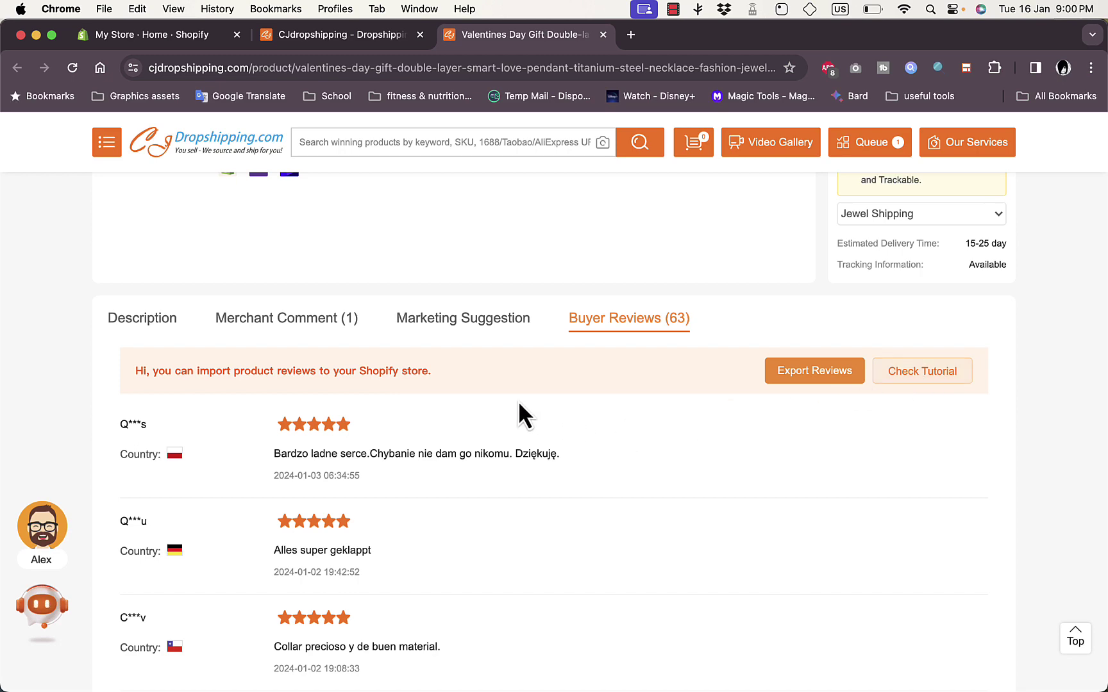
pyautogui.scroll(5, 567, 421)
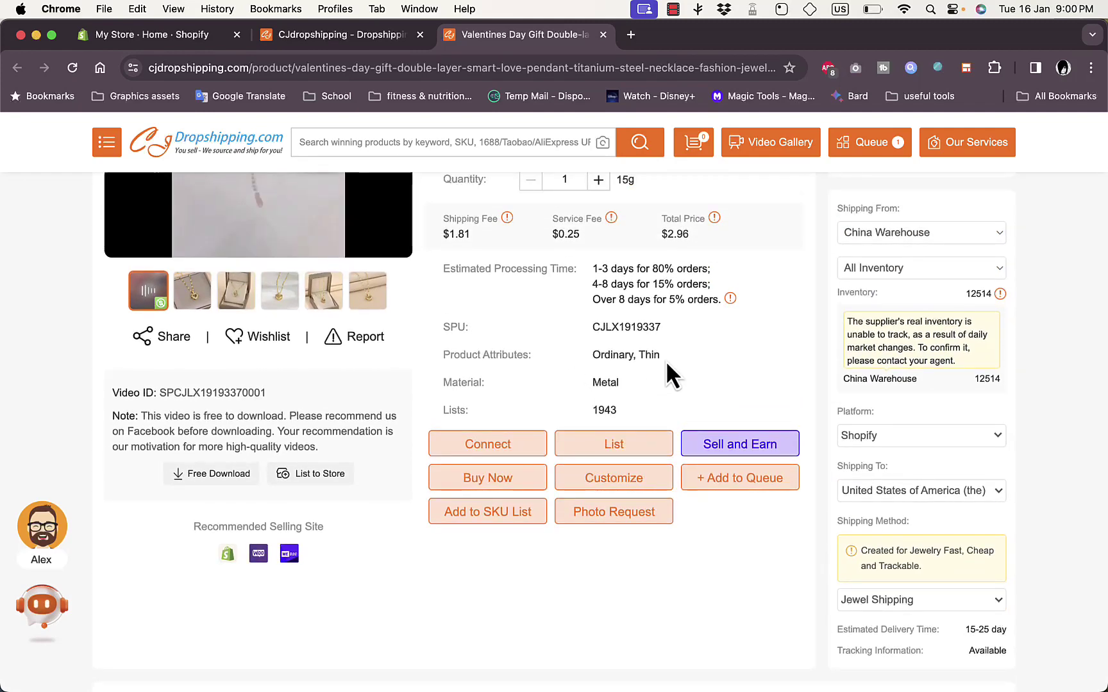
# Step: Open the pendant's Listing dialog, keep the current store, and switch to the Shopify admin
pyautogui.click(611, 451)
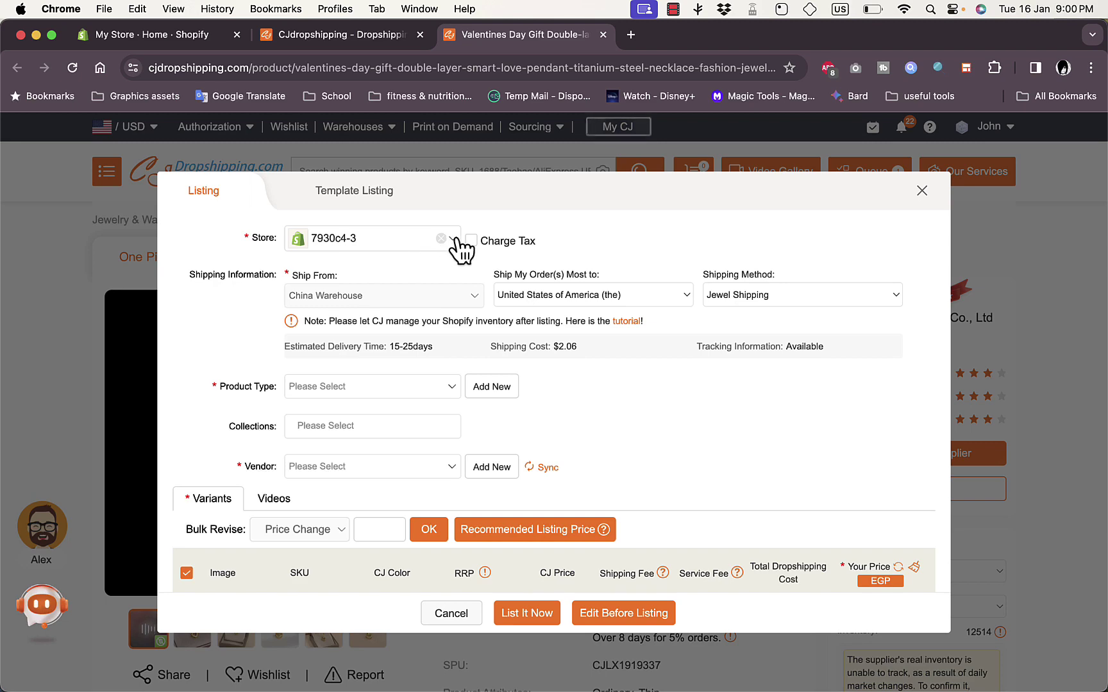
pyautogui.click(459, 249)
pyautogui.click(458, 238)
pyautogui.click(164, 45)
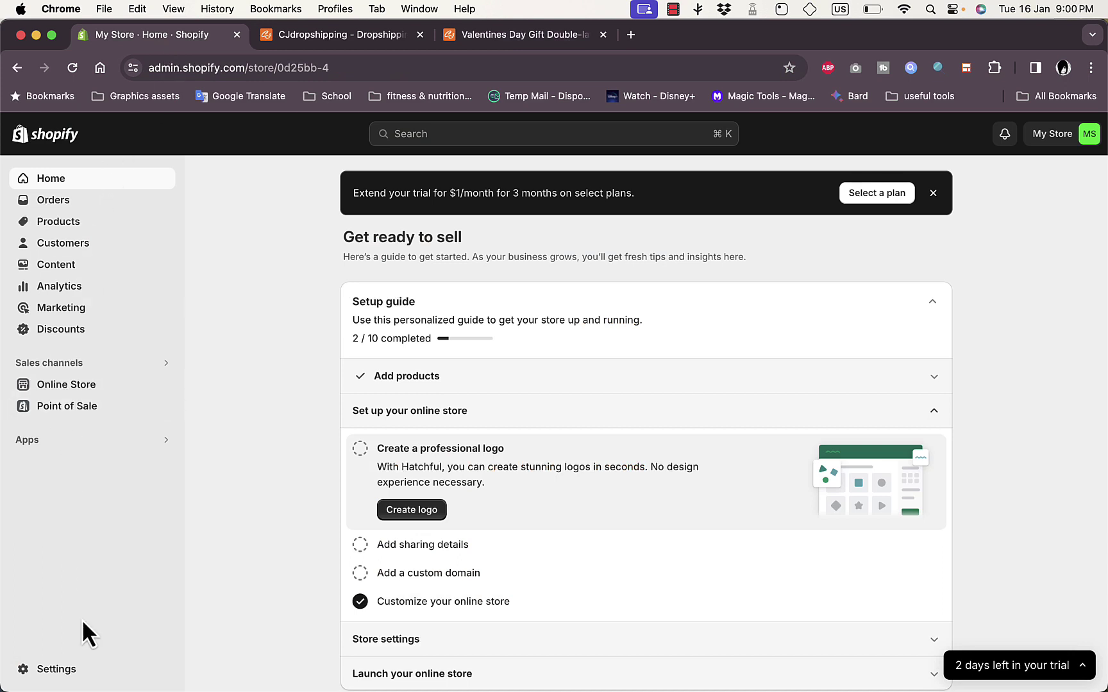
# Step: Find the store's 0d25bb-4 subdomain in Settings > Store details, then return to the listing form
pyautogui.click(58, 677)
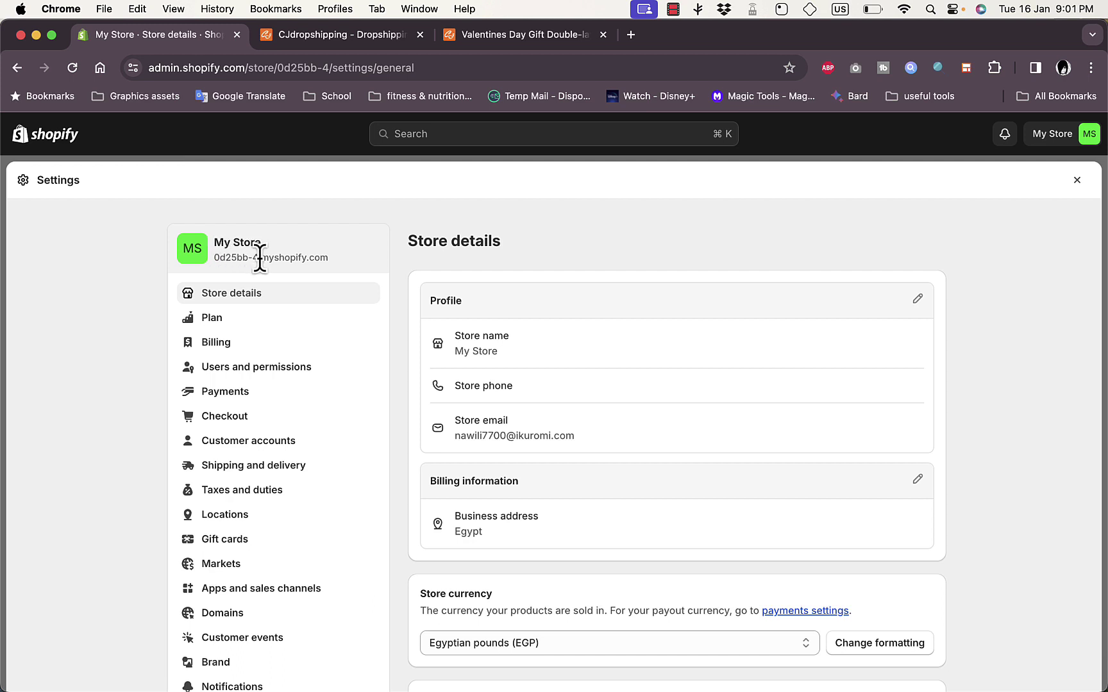
pyautogui.moveTo(259, 257); pyautogui.dragTo(214, 257)
pyautogui.click(260, 268)
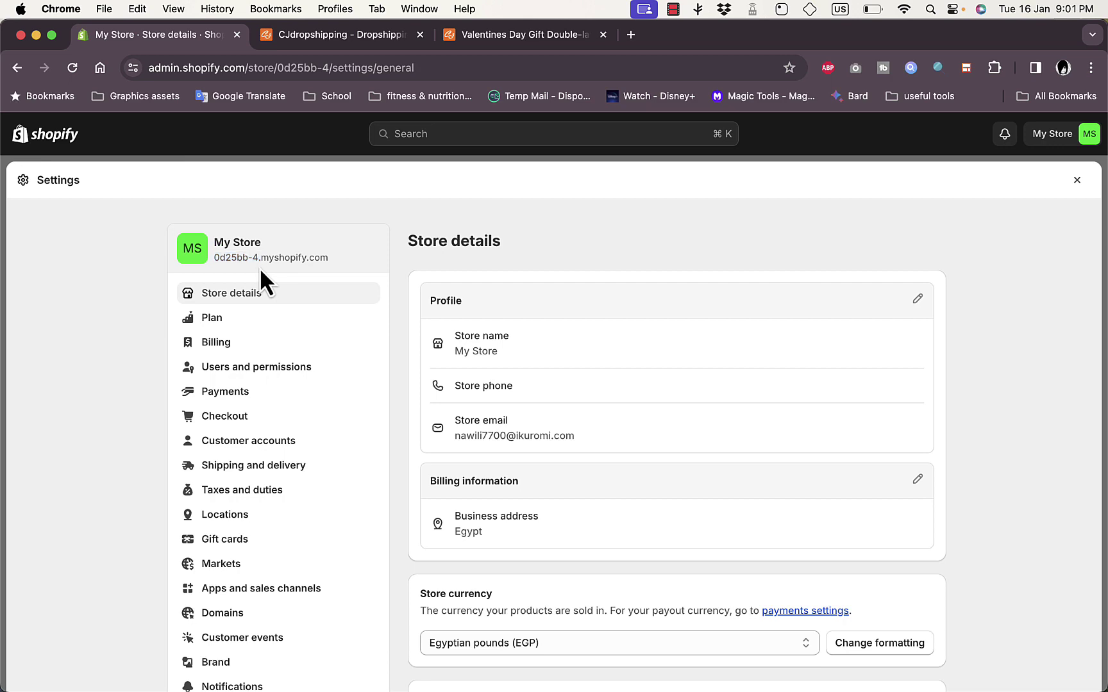
pyautogui.click(500, 32)
# Step: List to store 0d25bb-4 with United States destination and Jewel Shipping
pyautogui.click(454, 242)
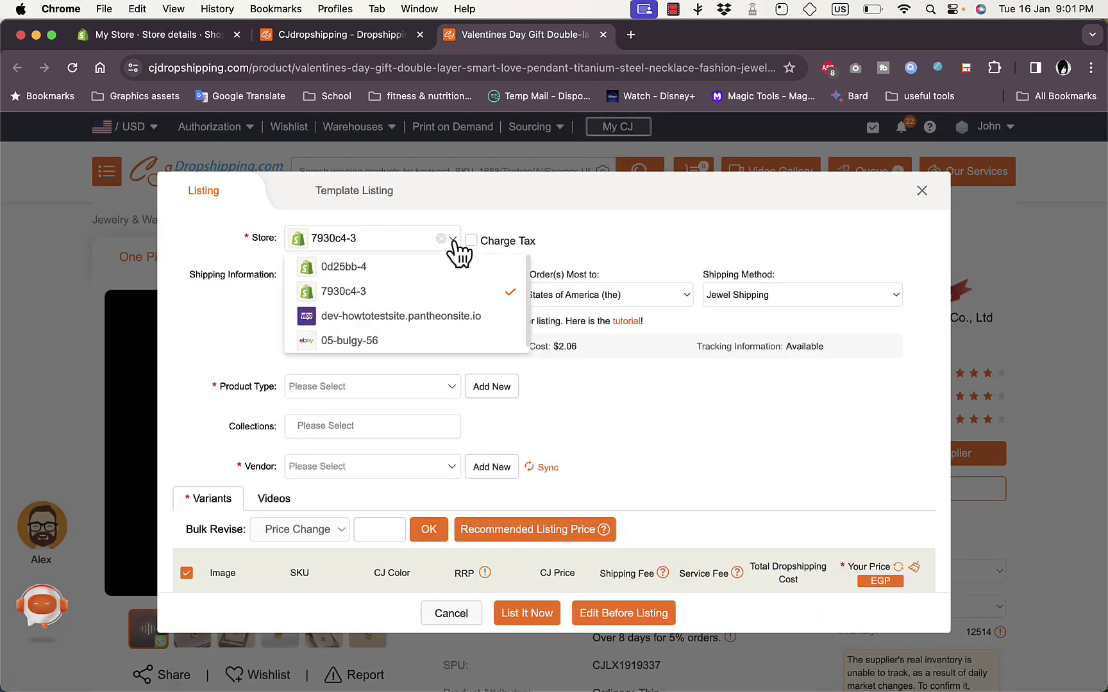
pyautogui.click(423, 264)
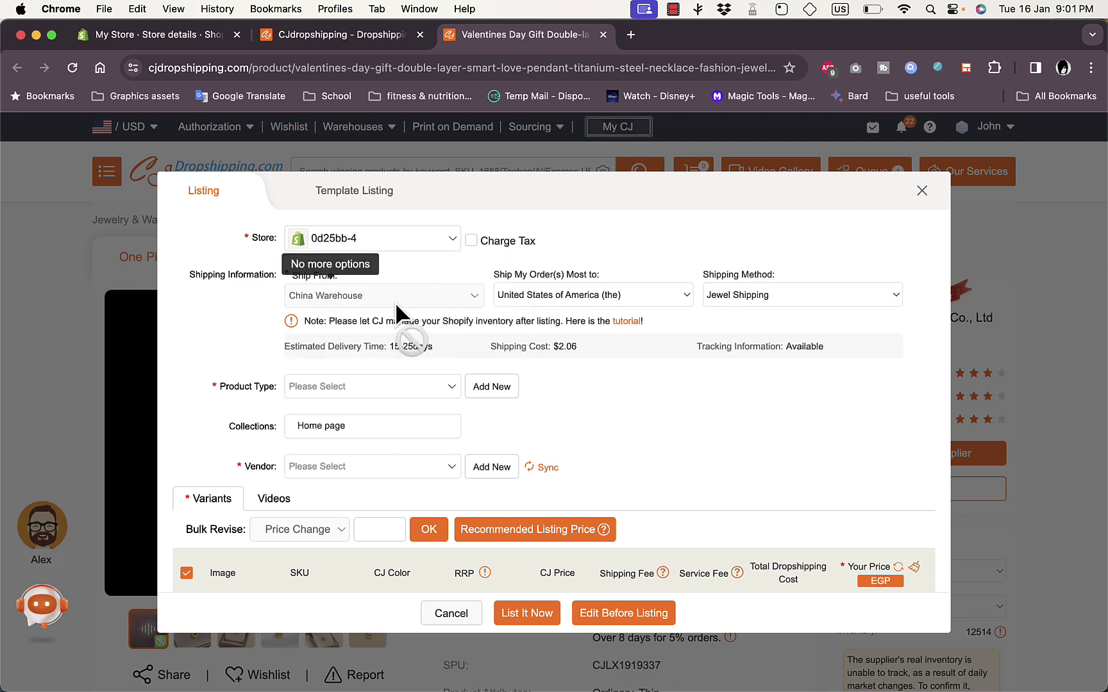
pyautogui.click(673, 298)
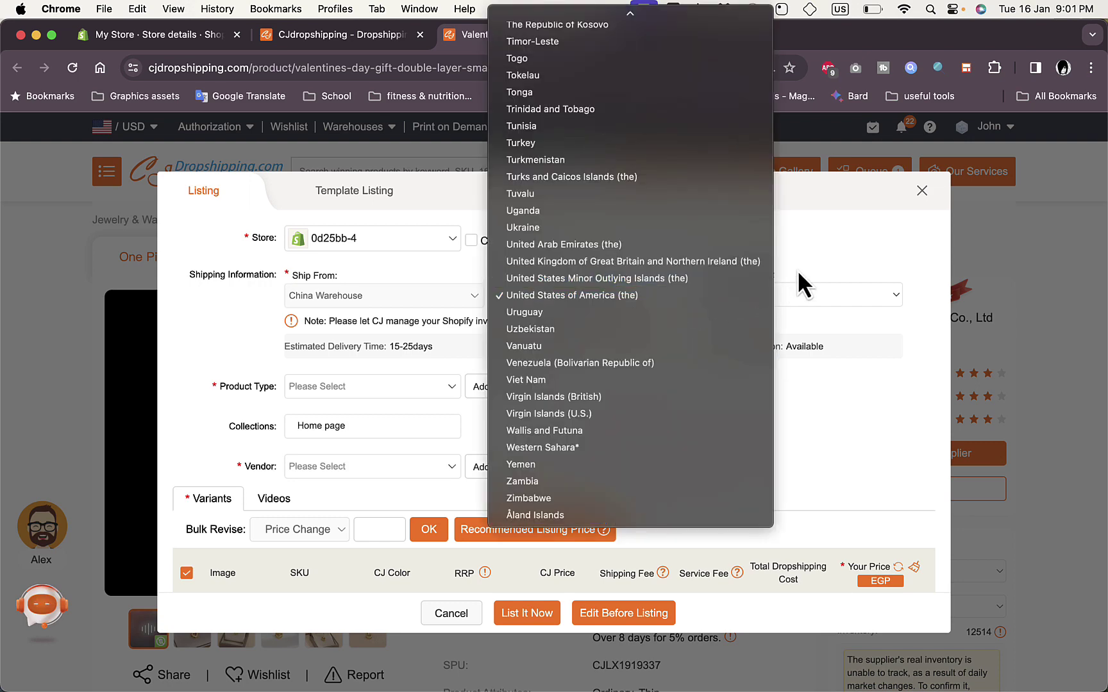
pyautogui.click(806, 285)
pyautogui.click(820, 300)
pyautogui.click(819, 299)
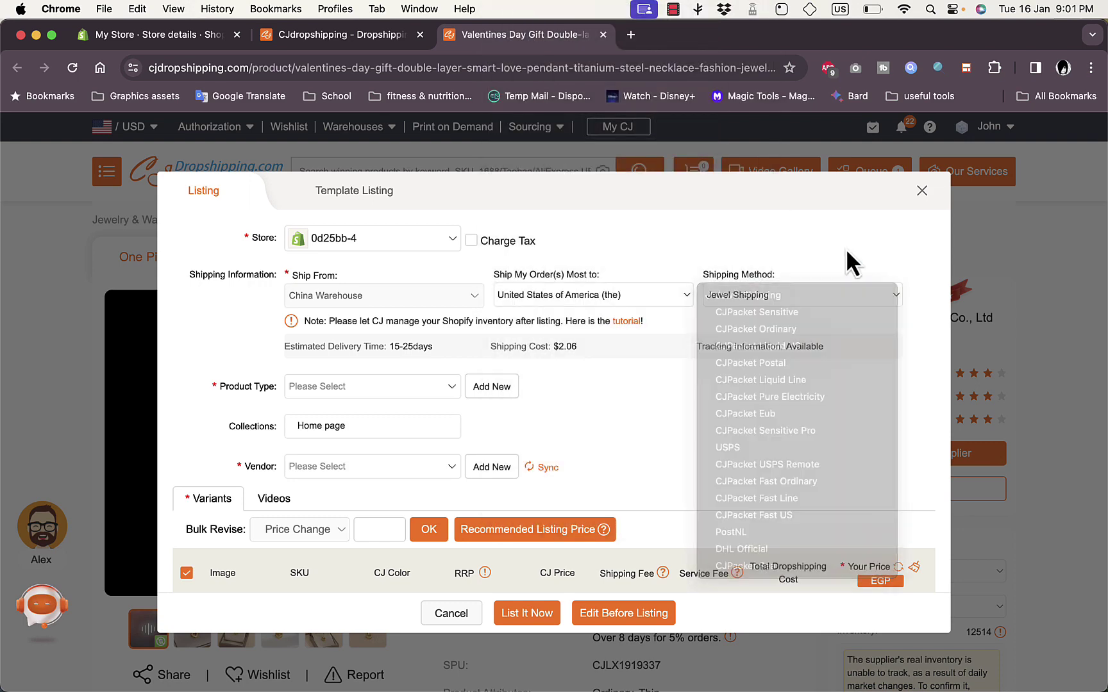
# Step: Set the variant's selling price to 300 EGP and attempt to list
pyautogui.scroll(-3, 654, 416)
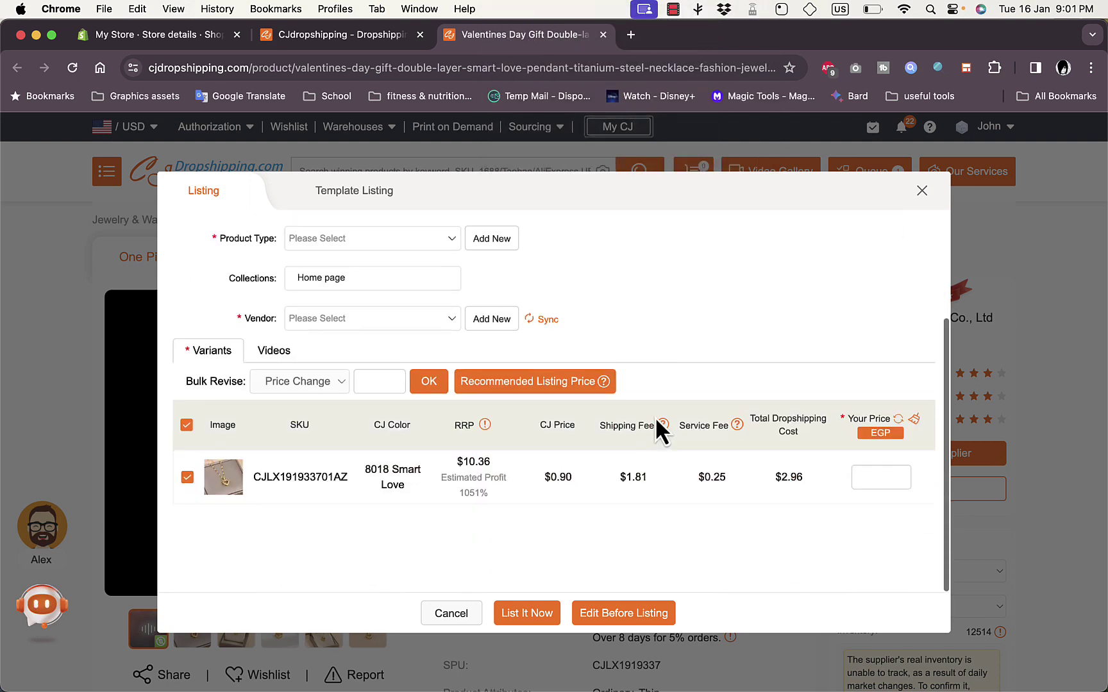
pyautogui.click(878, 475)
pyautogui.write('30')
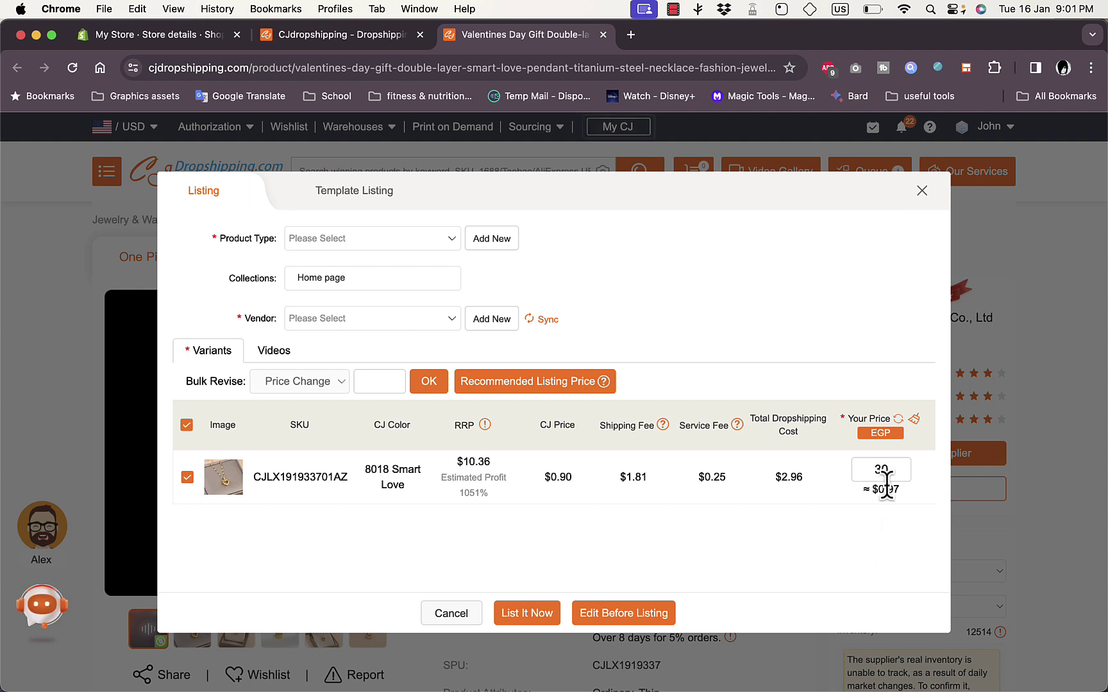
pyautogui.press('BackSpace')
pyautogui.press('BackSpace')
pyautogui.write('000')
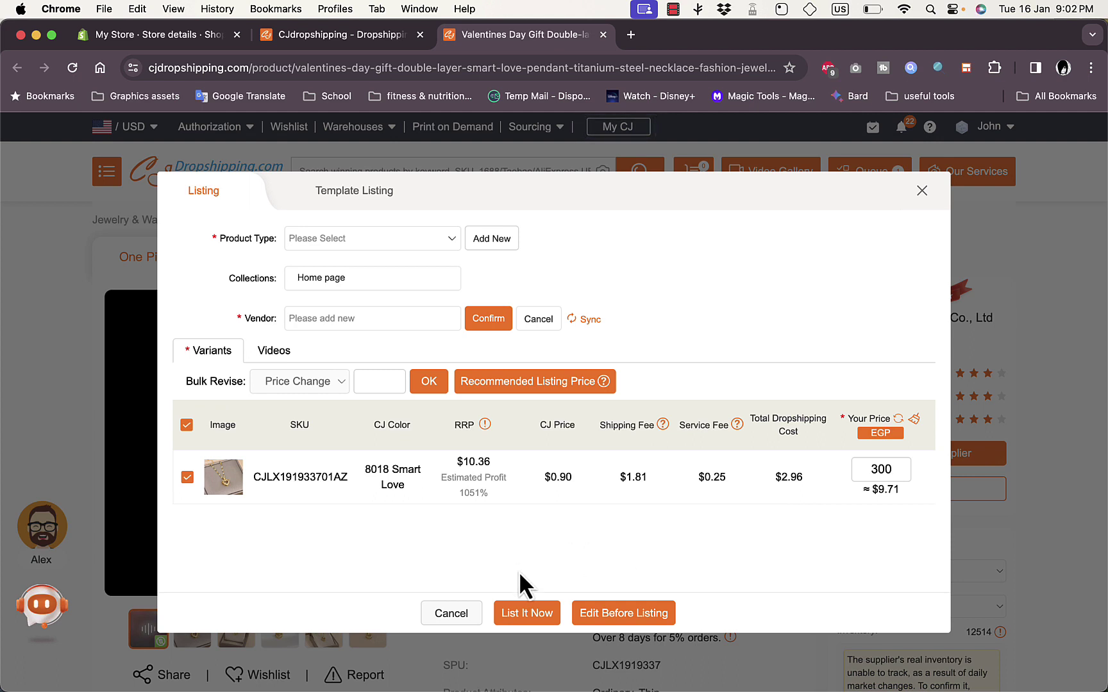
pyautogui.click(533, 616)
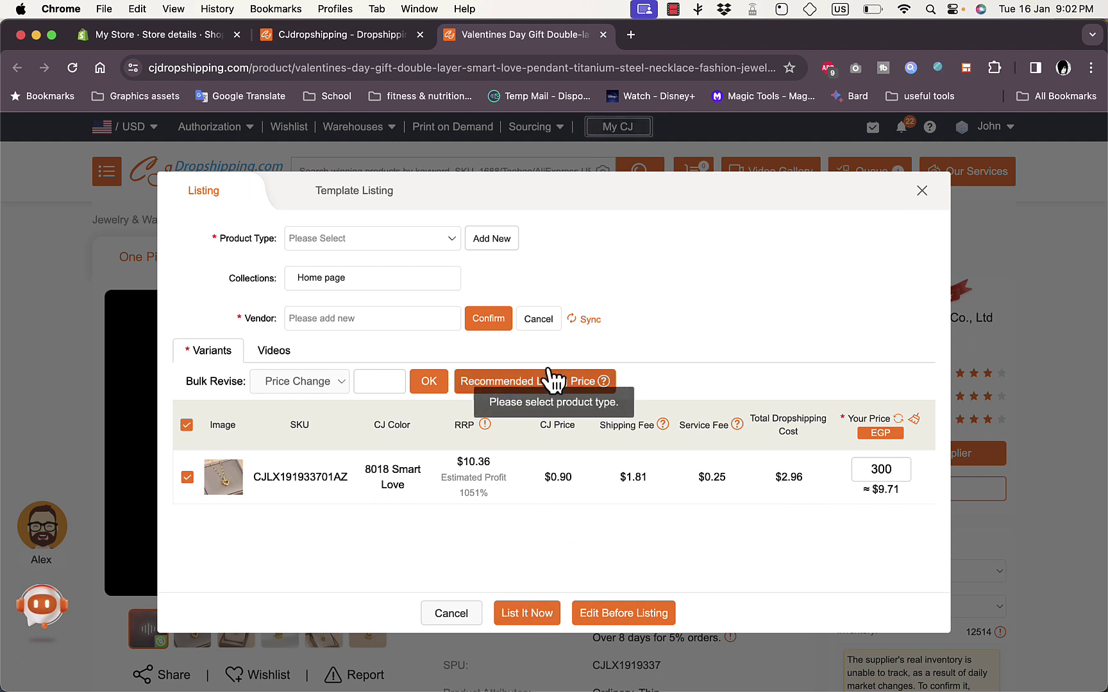
# Step: Add the product type 'pendant' and retry the listing
pyautogui.click(406, 239)
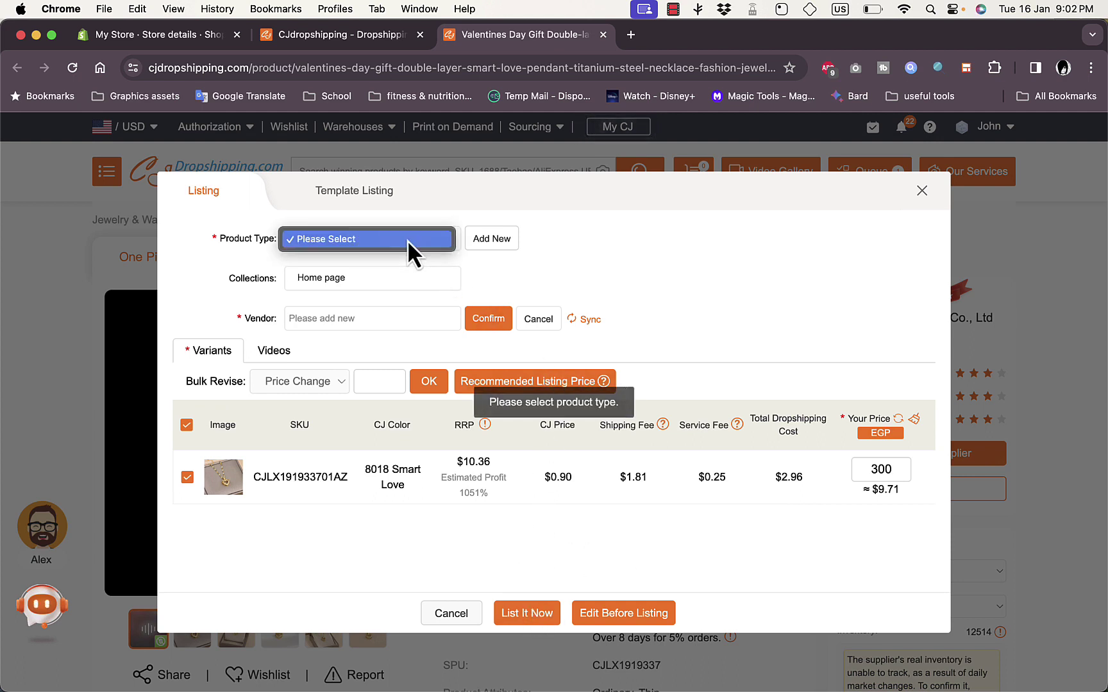
pyautogui.click(482, 256)
pyautogui.click(490, 251)
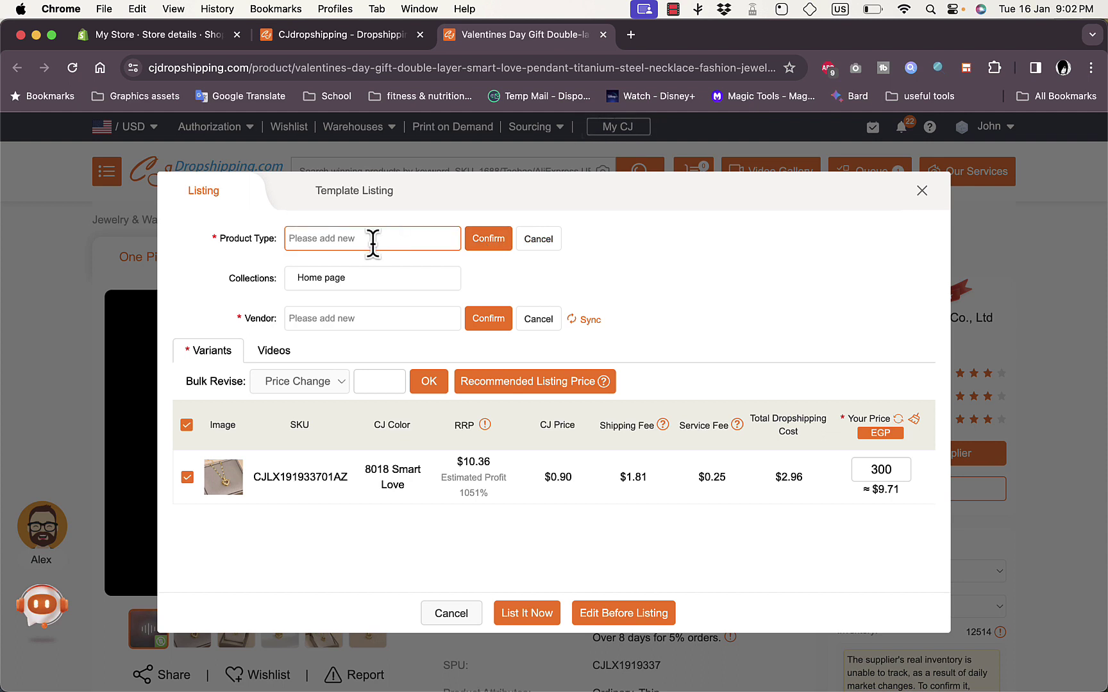
pyautogui.write('pendant')
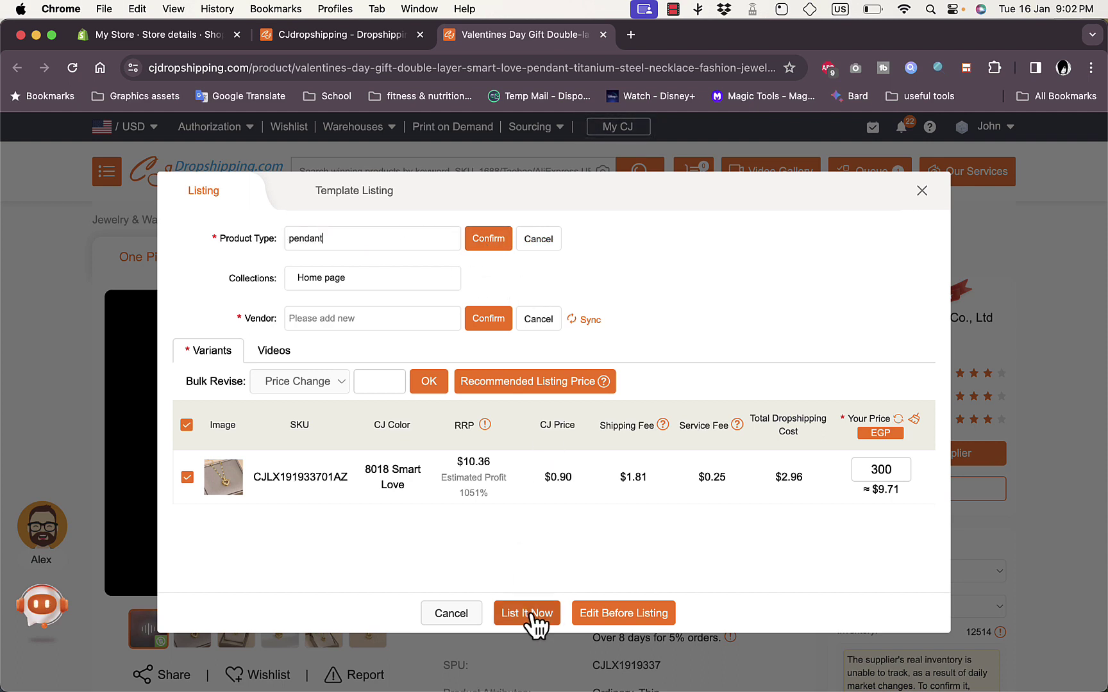
pyautogui.click(532, 617)
# Step: Enter vendor 'test store', list the necklace, and view Listed products
pyautogui.click(372, 318)
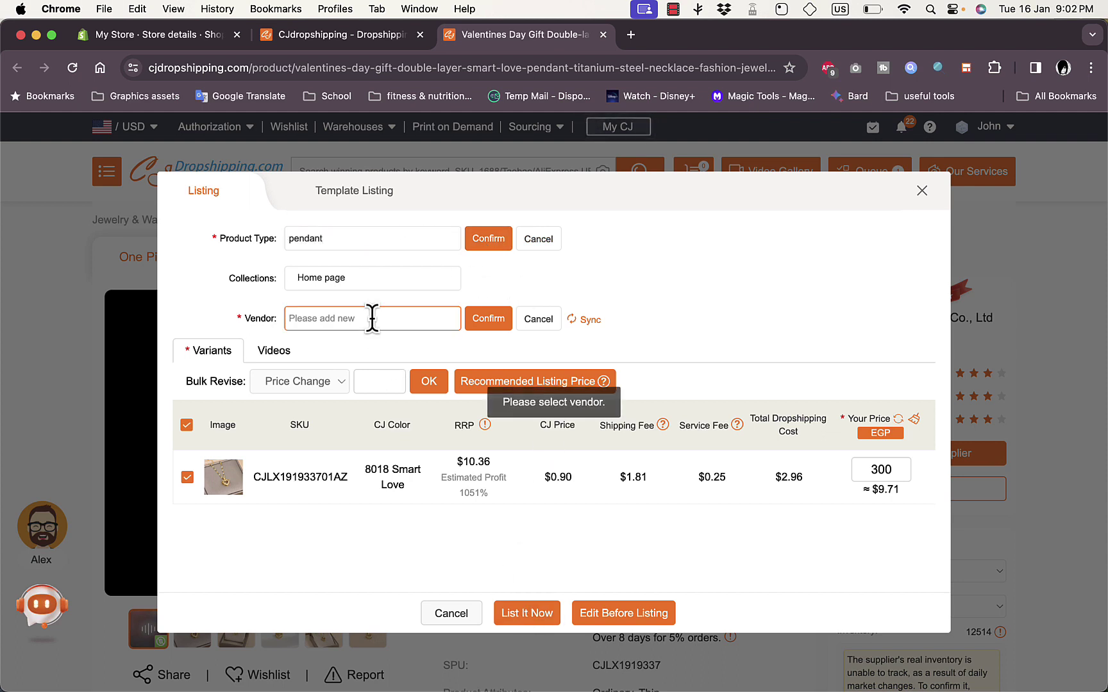
pyautogui.write('te')
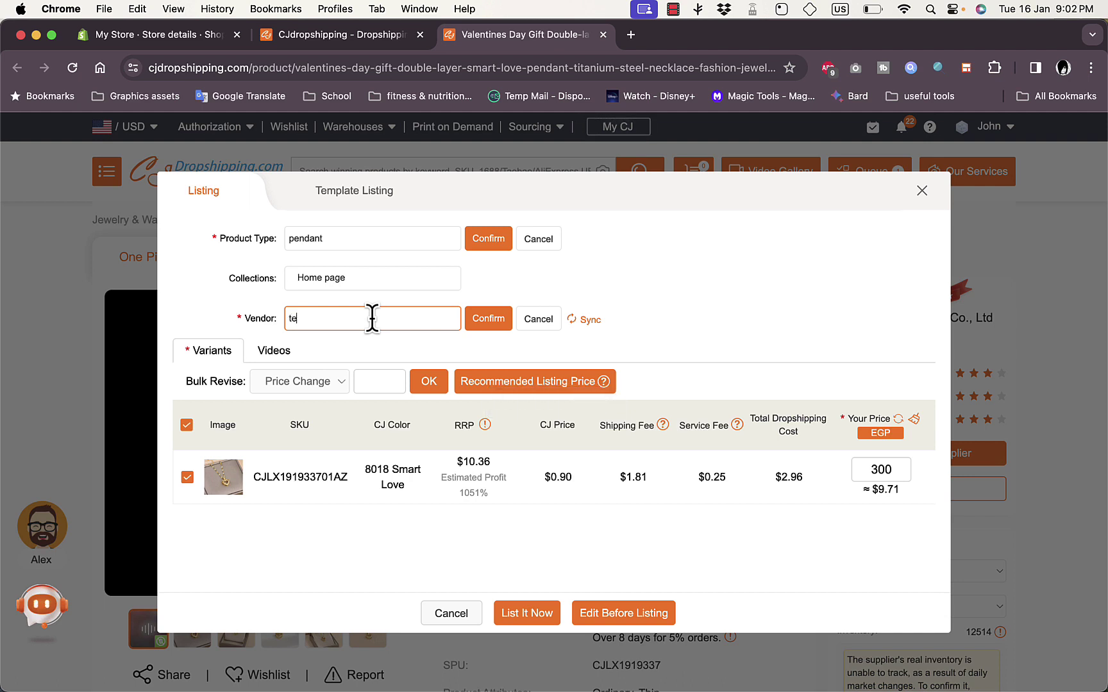
pyautogui.write('st store')
pyautogui.click(595, 525)
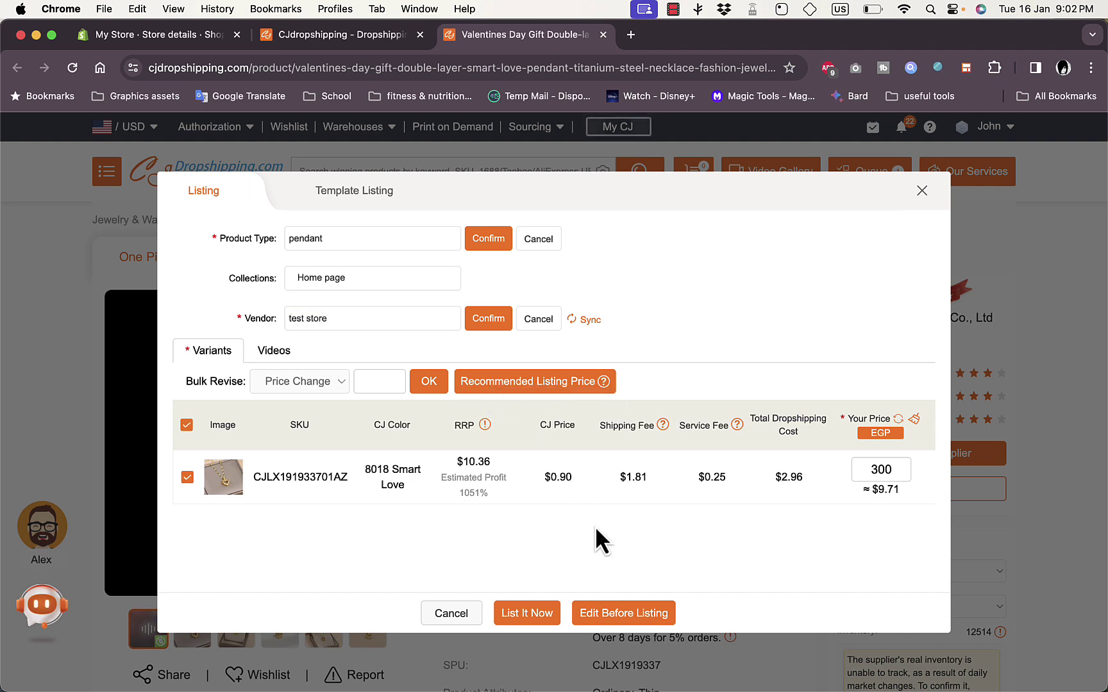
pyautogui.click(530, 615)
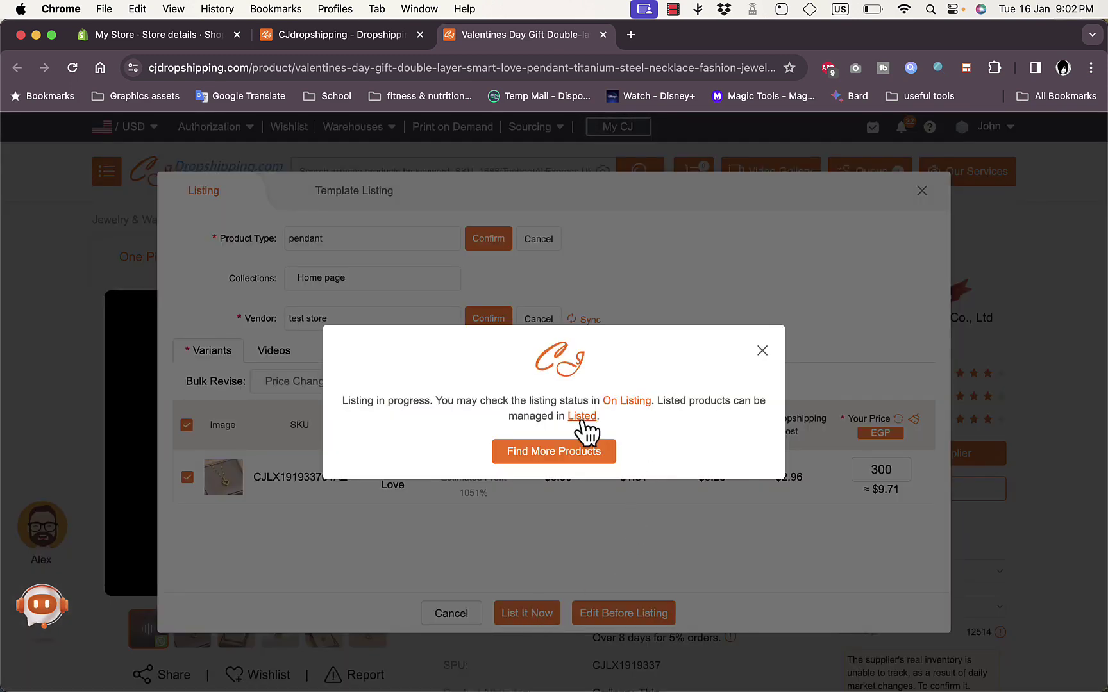
pyautogui.click(582, 417)
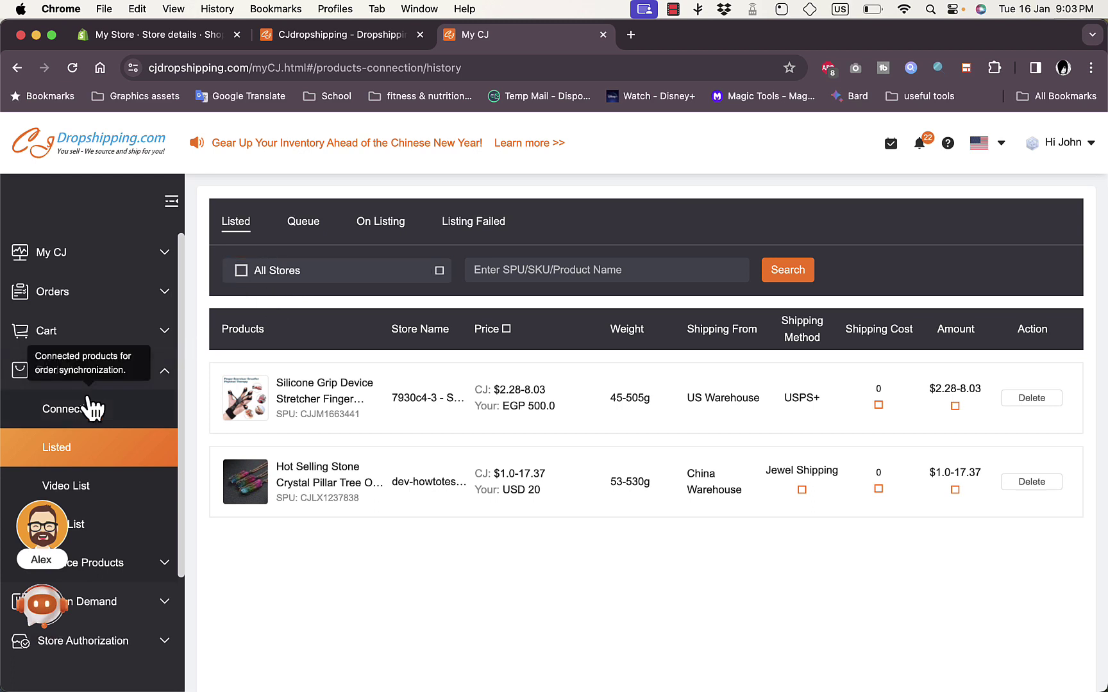
# Step: Refresh Listed products, then confirm the necklace is Active in Shopify Products with vendor test store
pyautogui.click(78, 68)
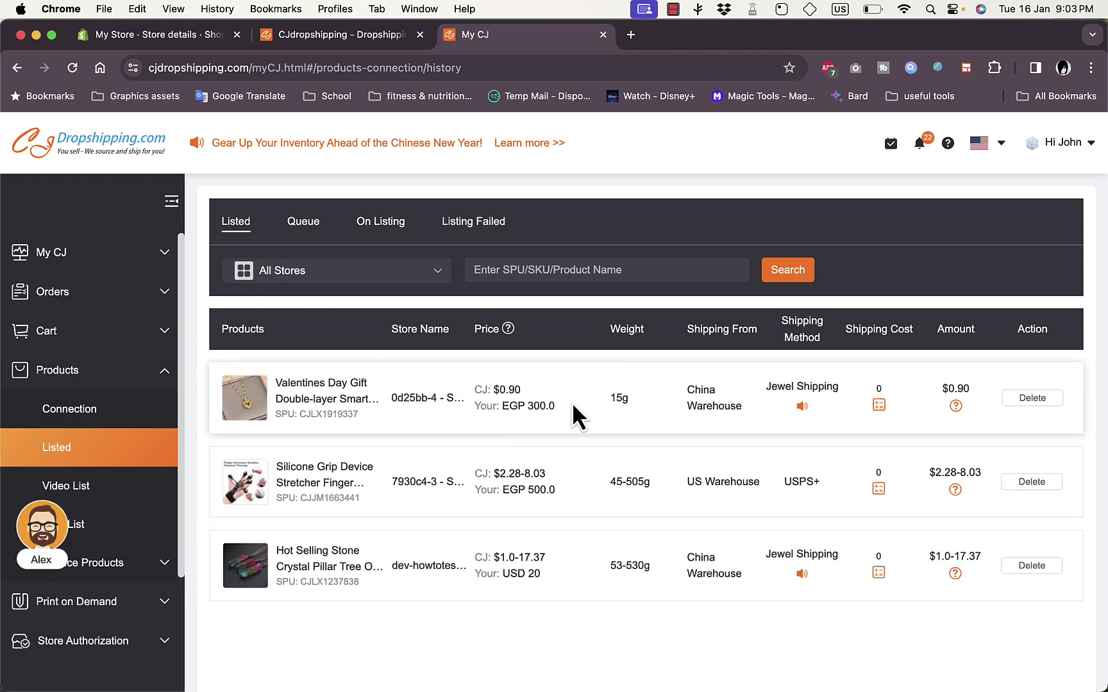
pyautogui.click(165, 35)
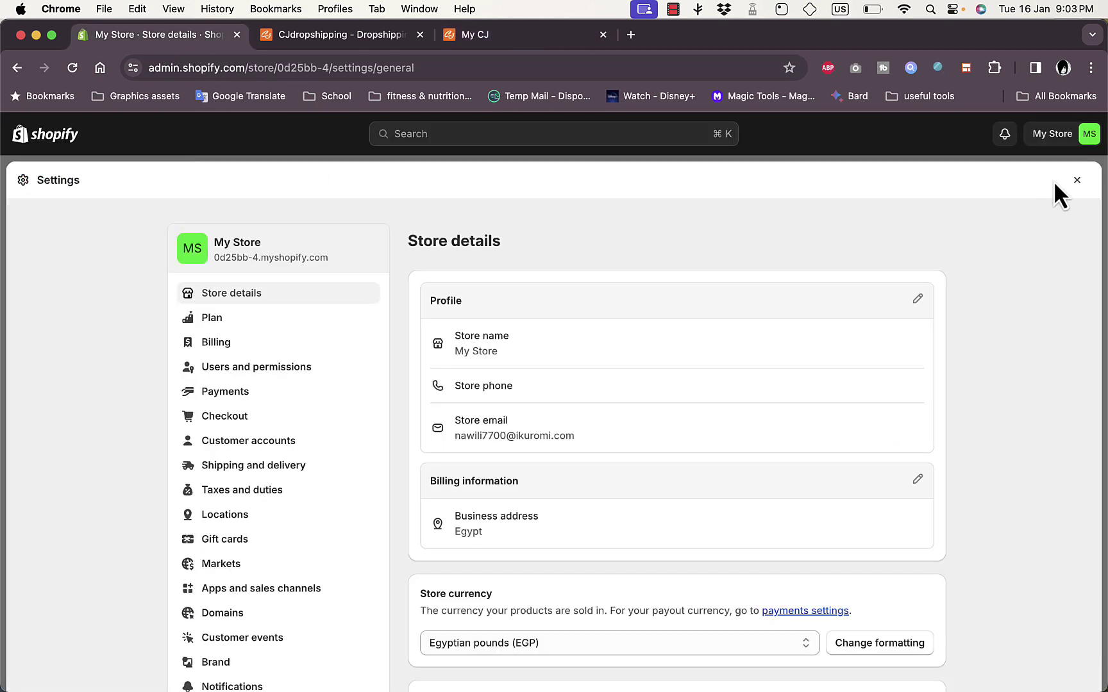
pyautogui.click(1077, 180)
pyautogui.click(58, 221)
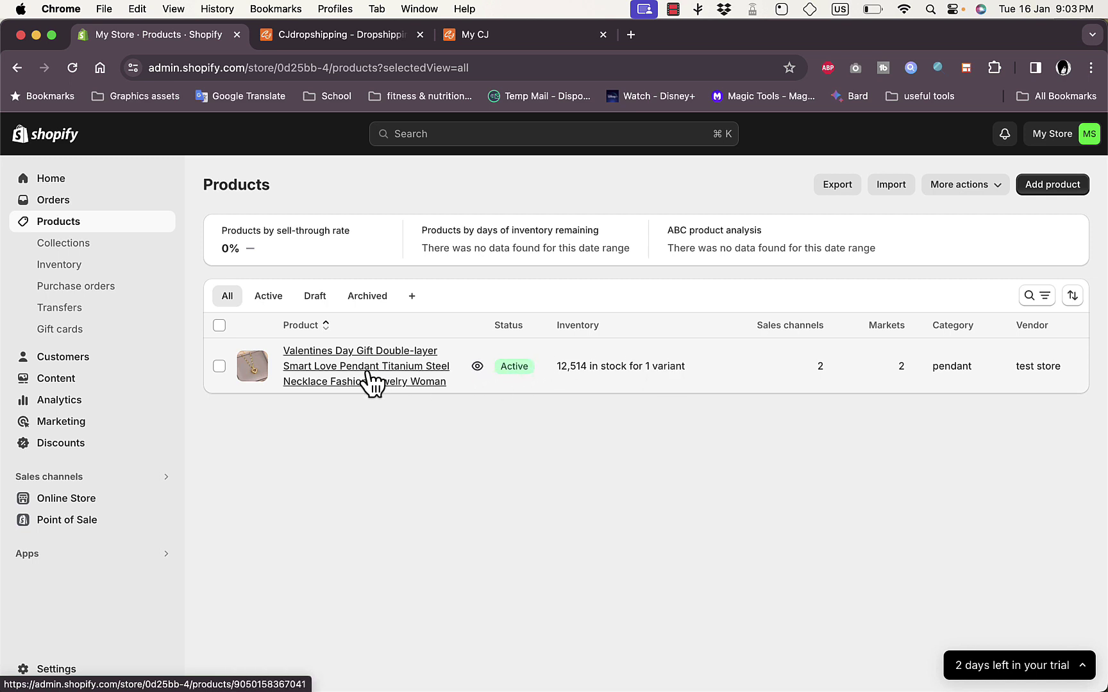
pyautogui.click(95, 556)
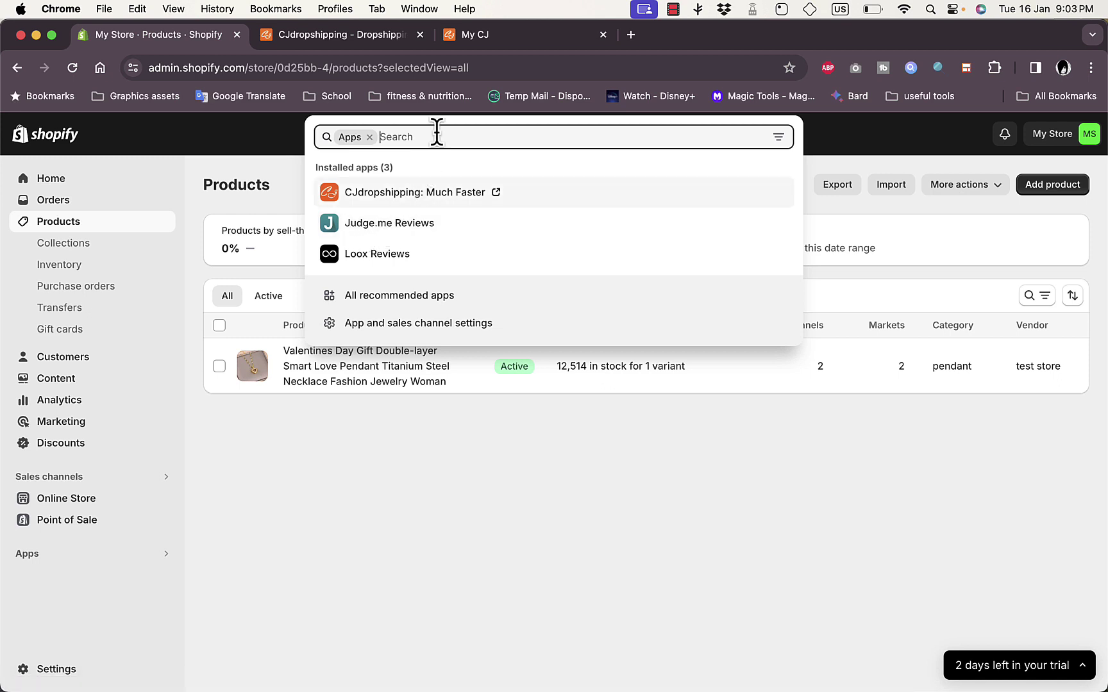
# Step: Search 'judge me', then launch the installed Judge.me Reviews app from the Apps list
pyautogui.write('j')
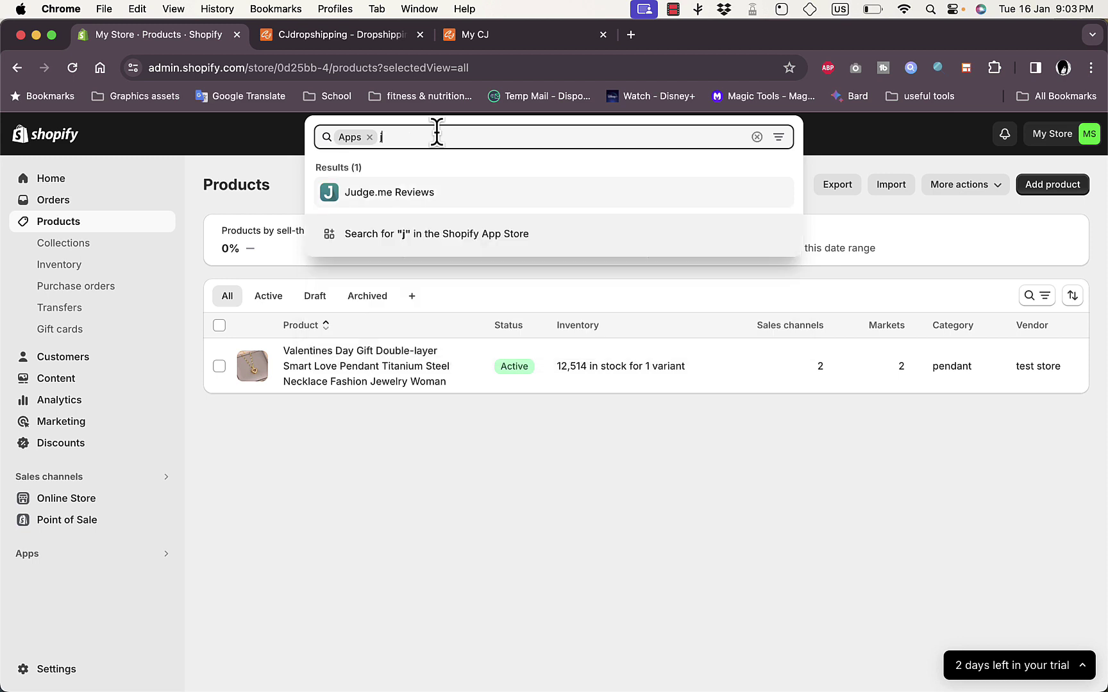
pyautogui.write('udge me')
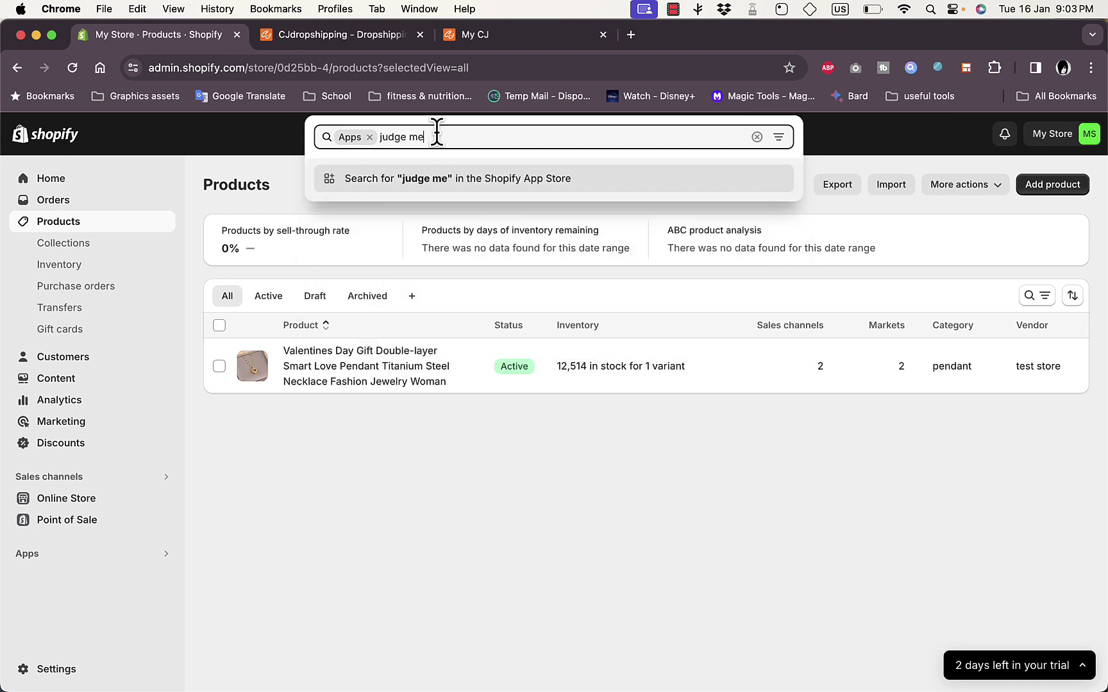
pyautogui.press('Return')
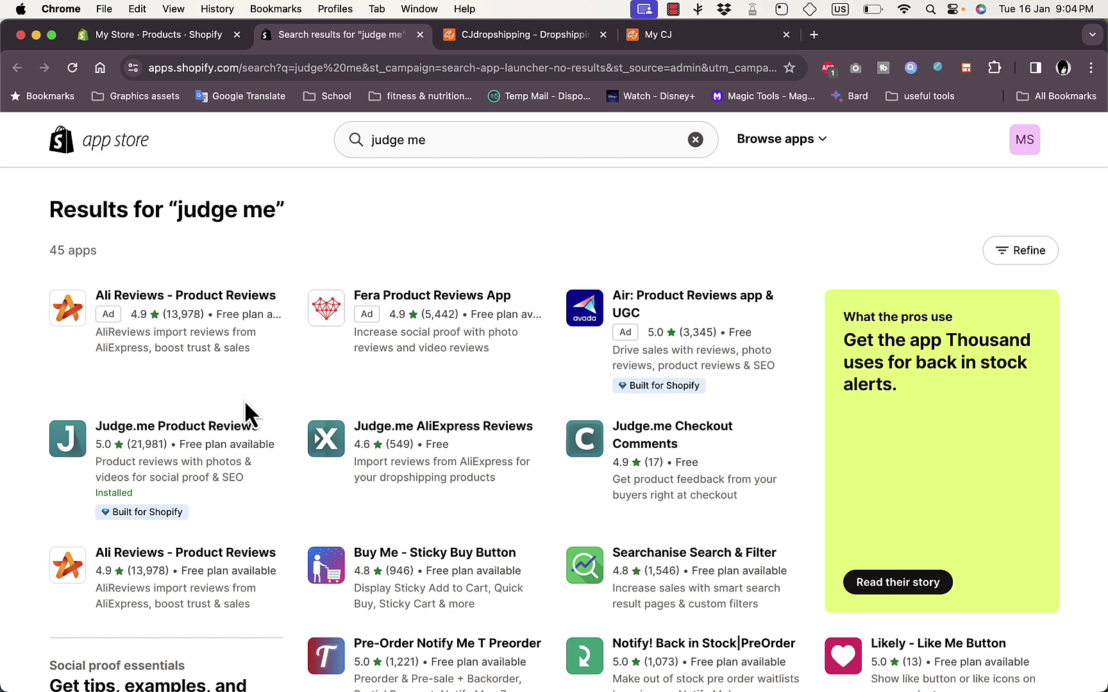
pyautogui.click(172, 42)
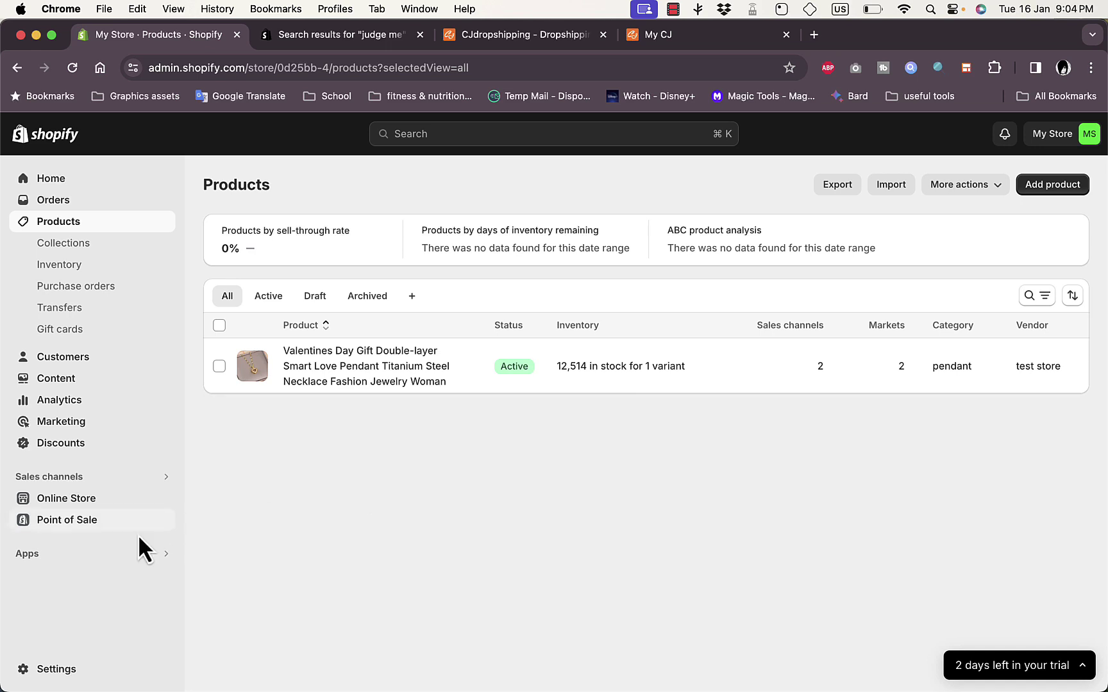
pyautogui.click(102, 556)
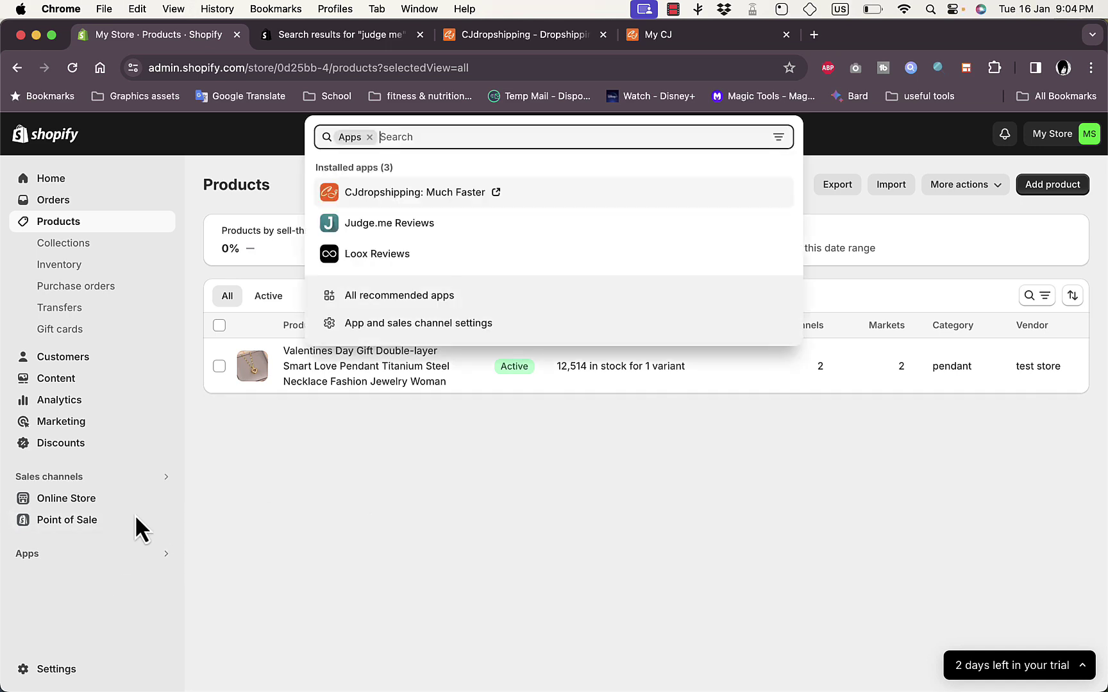
pyautogui.click(392, 230)
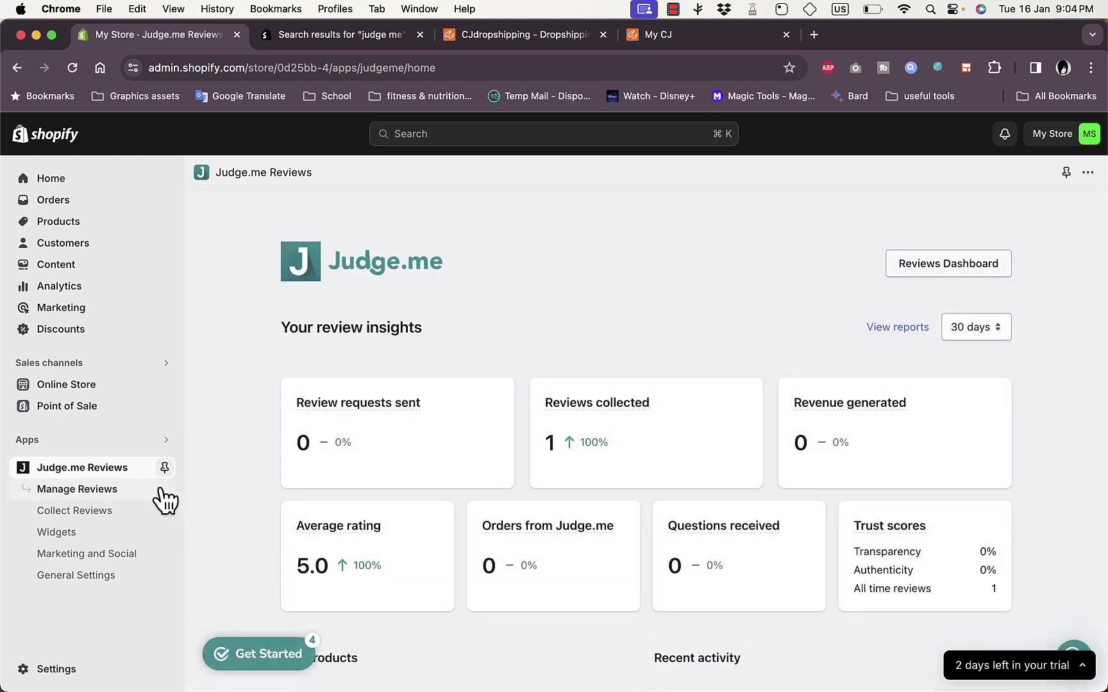
# Step: From Judge.me's review import page, choose Other (Import Wizard) to reach Step 1: File upload
pyautogui.click(96, 491)
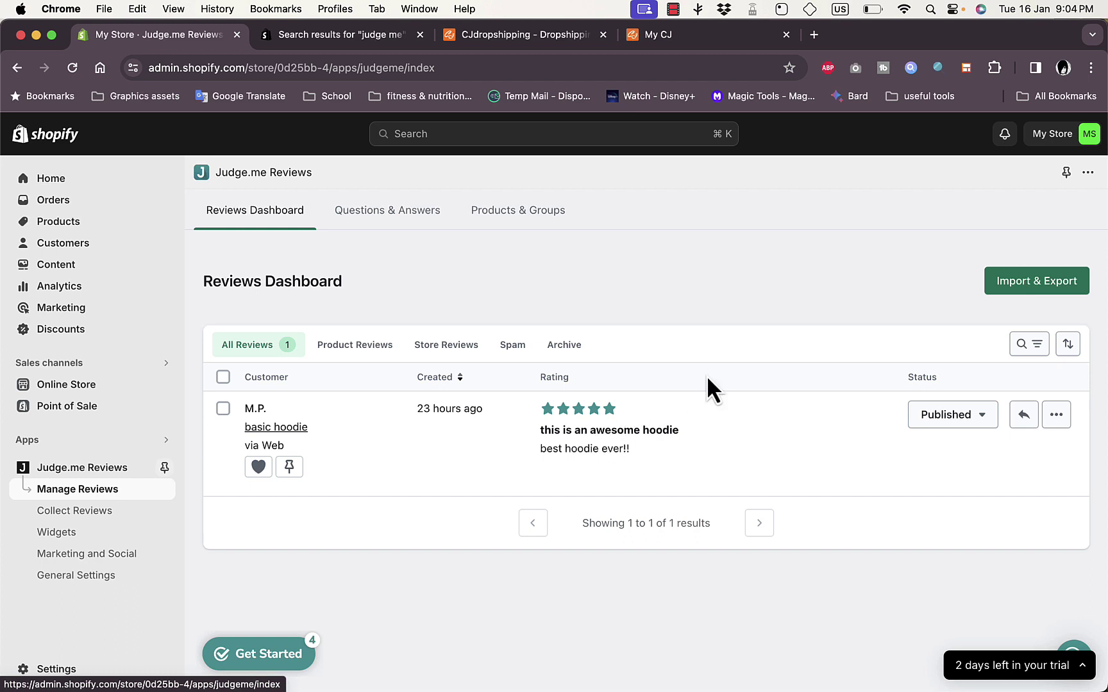
pyautogui.click(1037, 282)
pyautogui.scroll(-5, 531, 408)
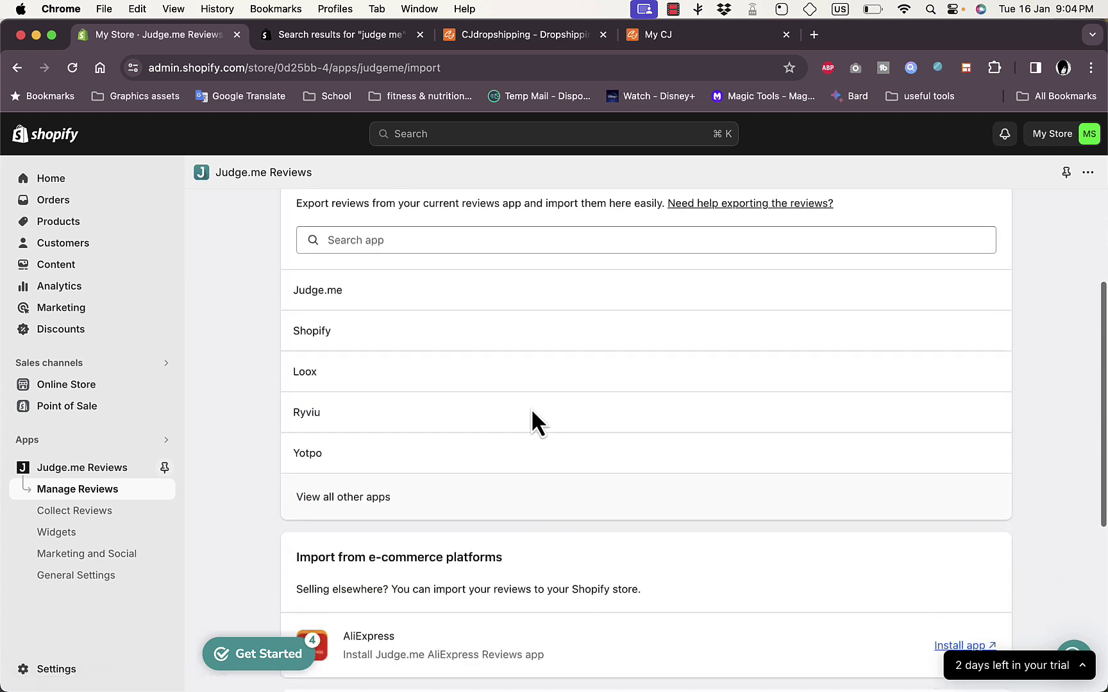
pyautogui.scroll(-1, 531, 407)
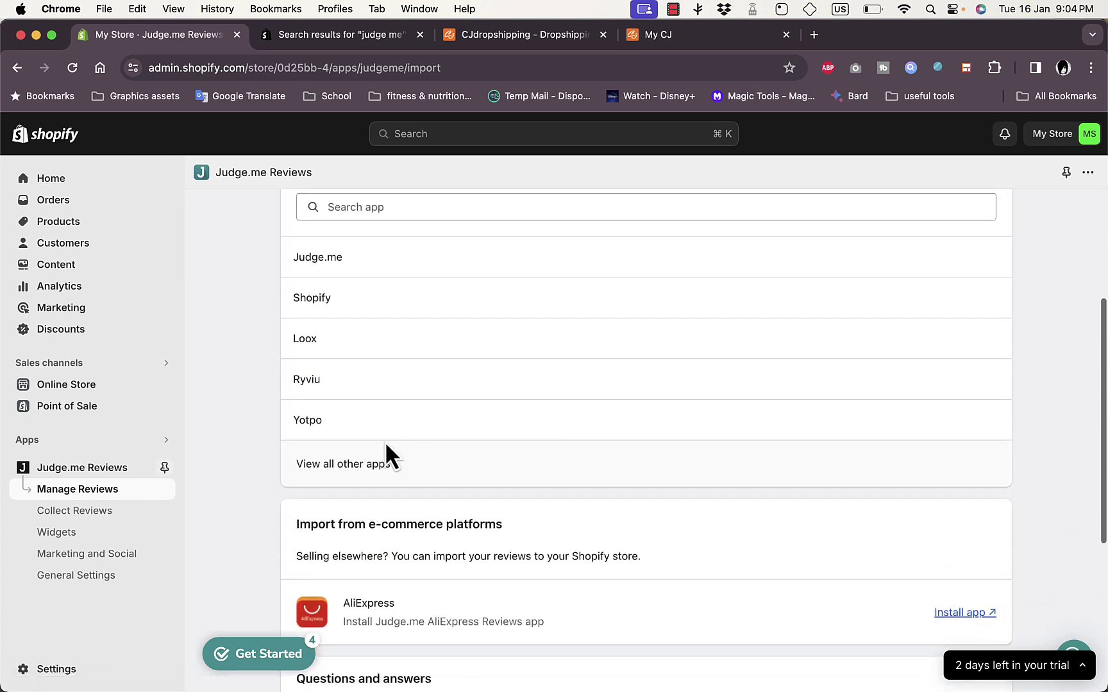
pyautogui.click(351, 467)
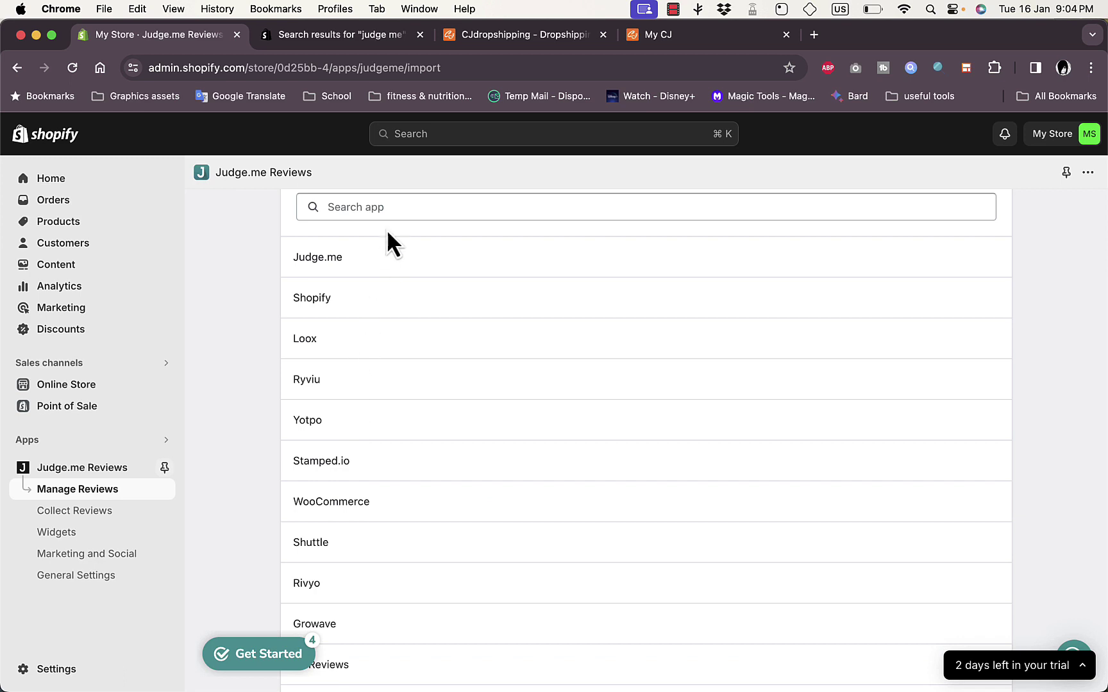
pyautogui.scroll(-10, 425, 401)
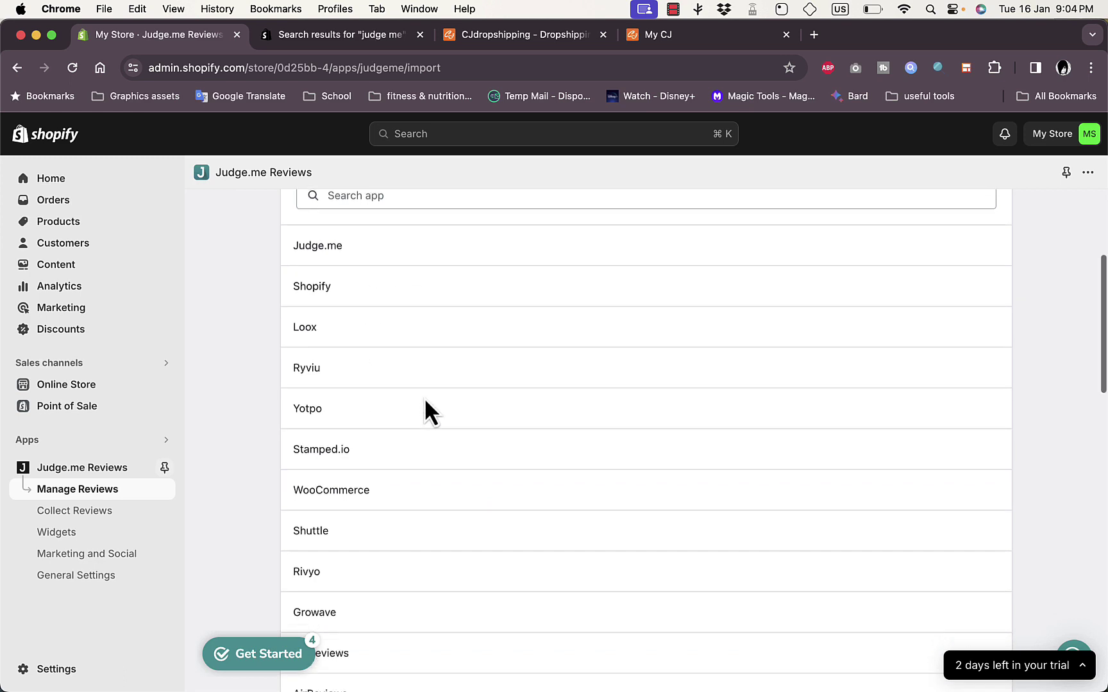
pyautogui.scroll(-3, 424, 410)
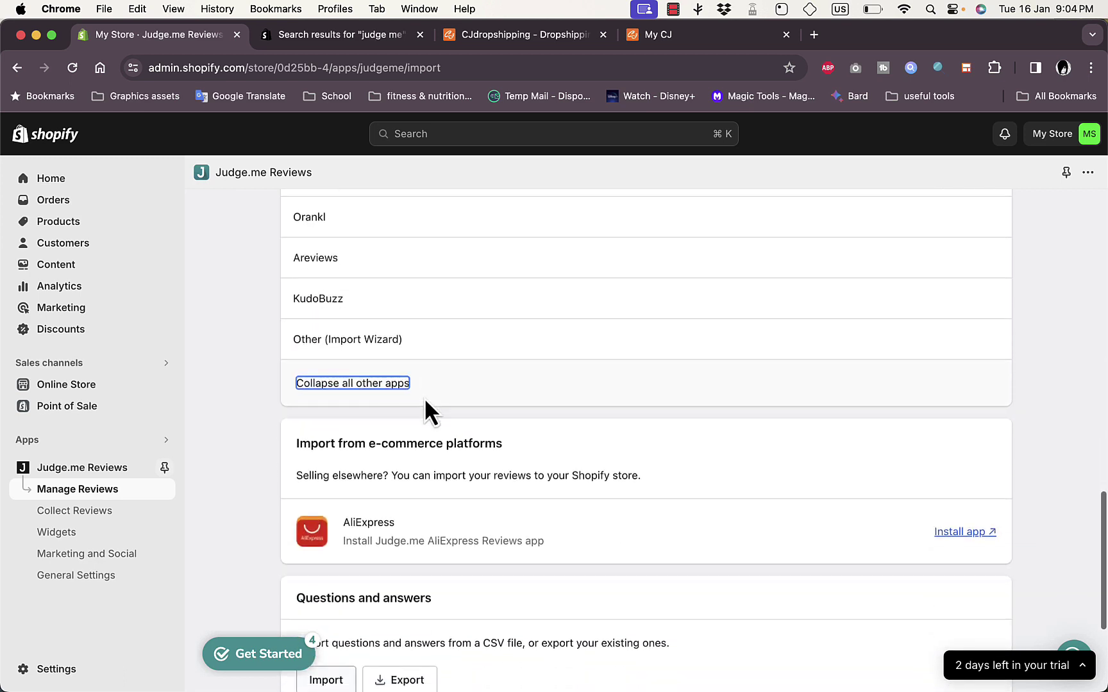
pyautogui.click(341, 341)
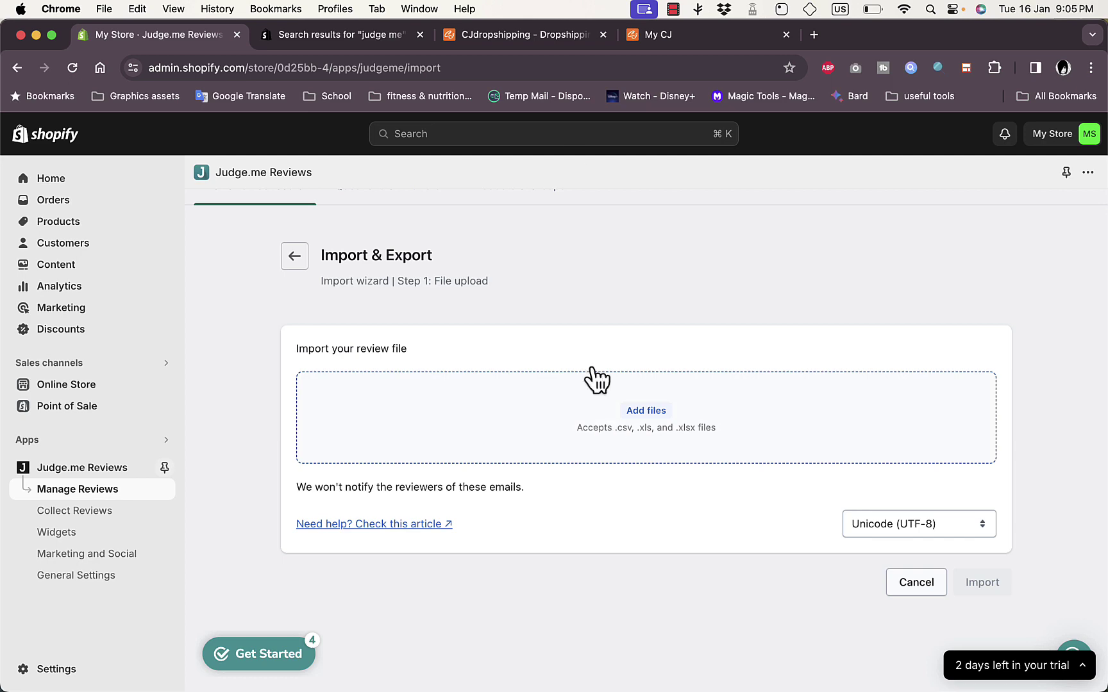
# Step: Export the Valentines Day love pendant necklace's CJ buyer reviews as reviews.csv, then return to Judge.me
pyautogui.click(667, 38)
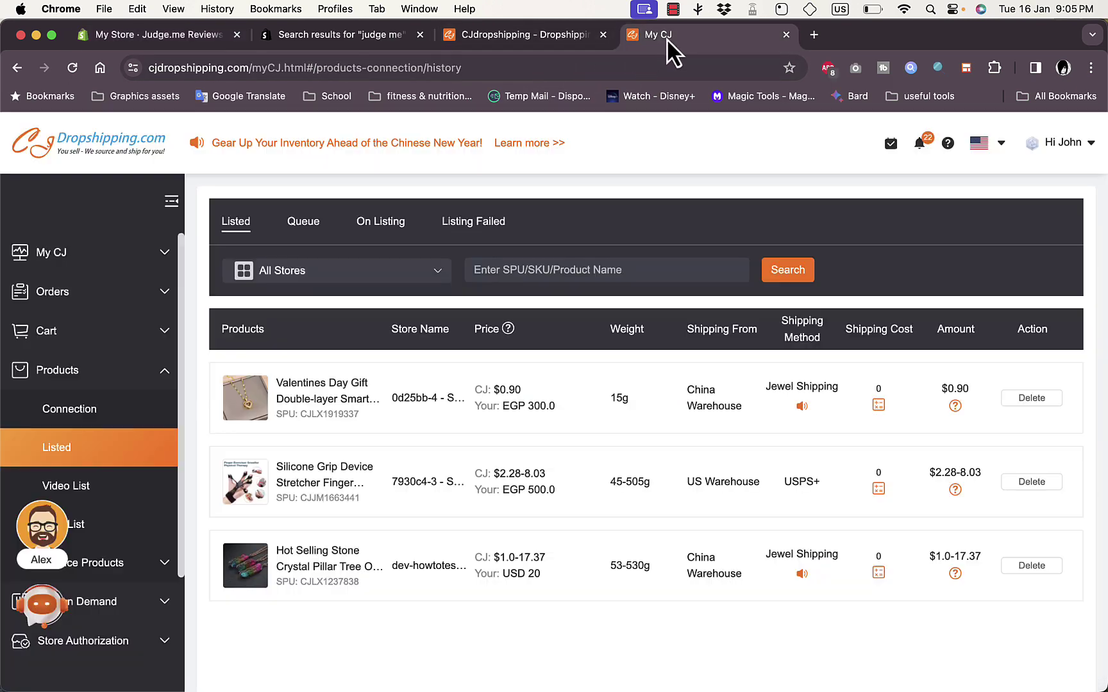
pyautogui.click(319, 389)
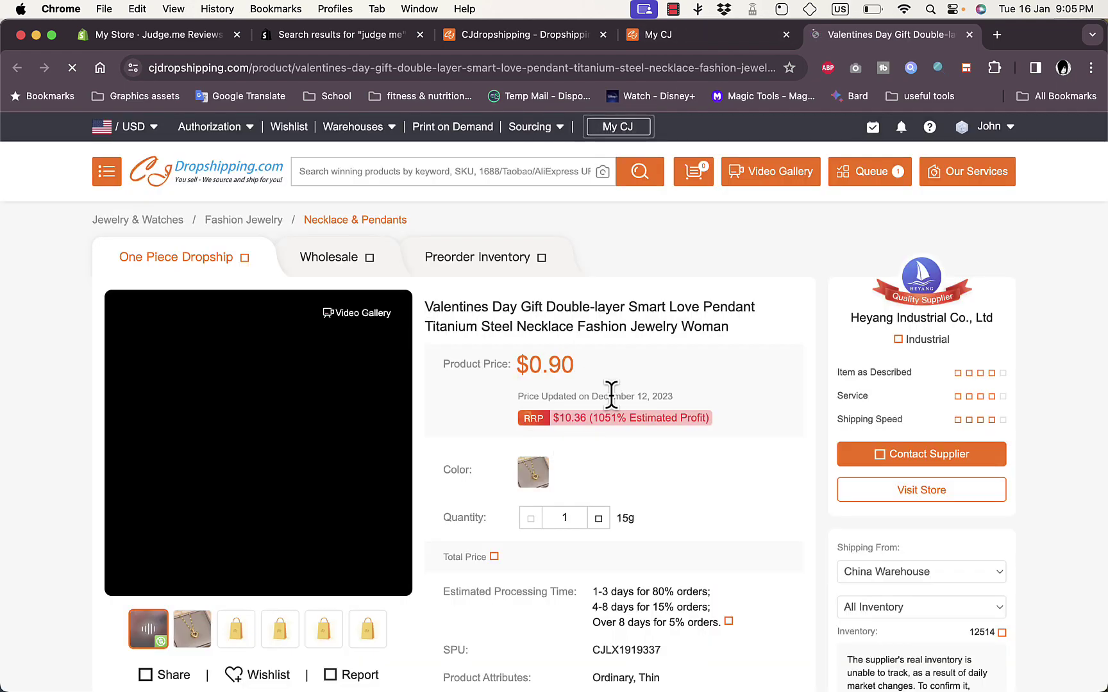
pyautogui.scroll(-5, 611, 396)
pyautogui.scroll(-5, 612, 396)
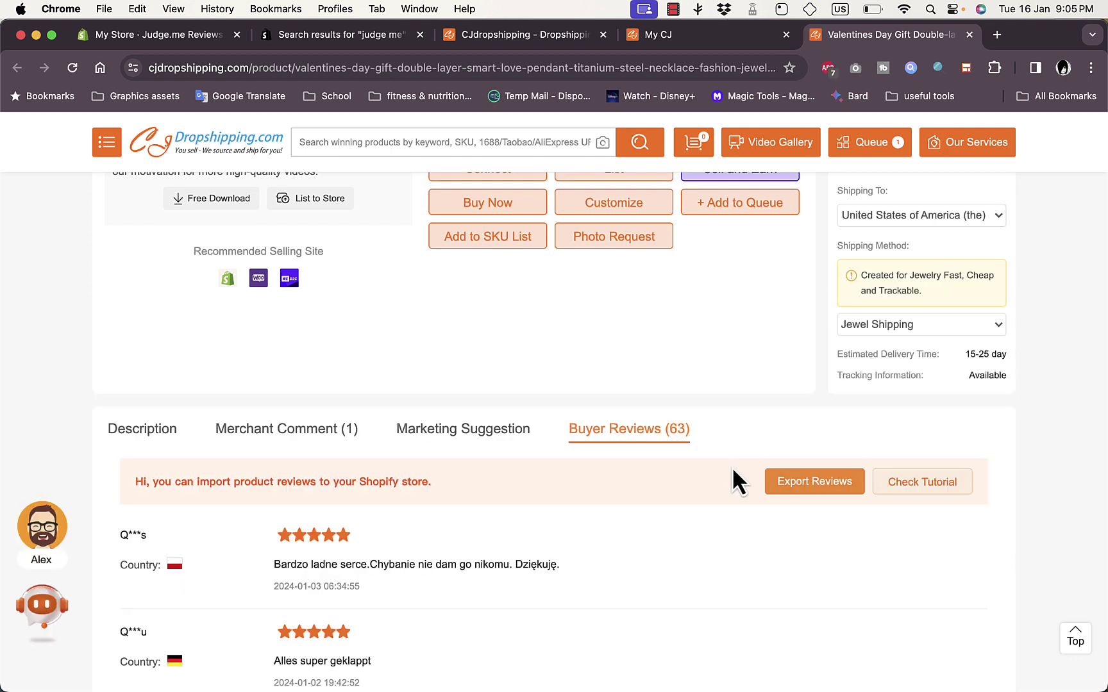
pyautogui.scroll(-1, 734, 465)
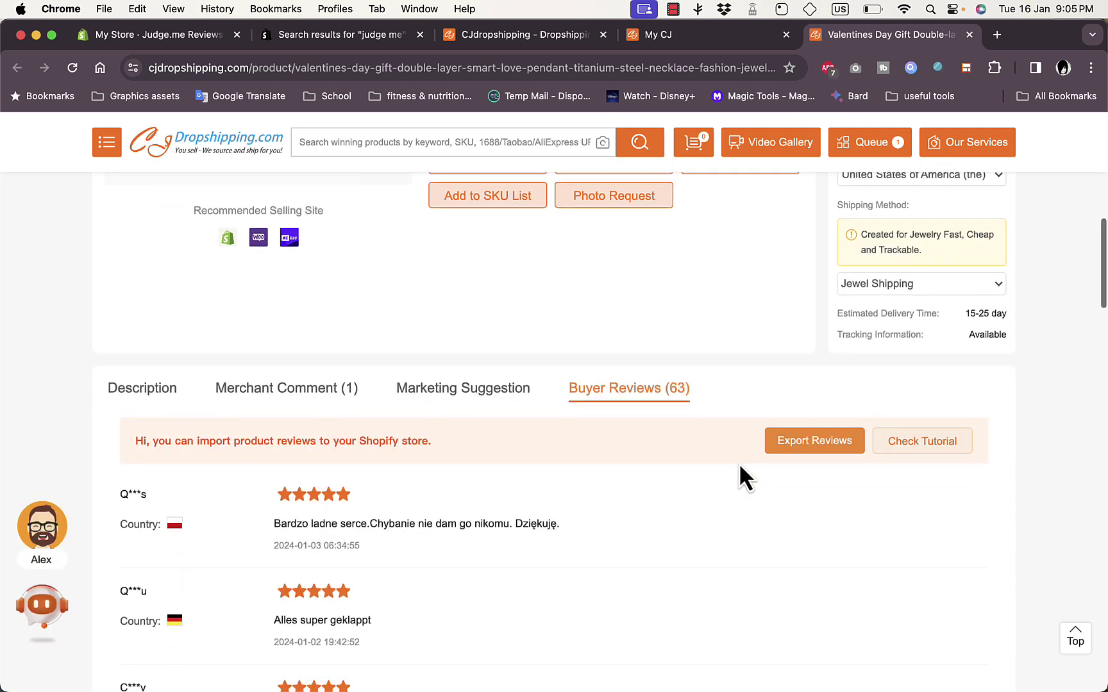
pyautogui.click(817, 446)
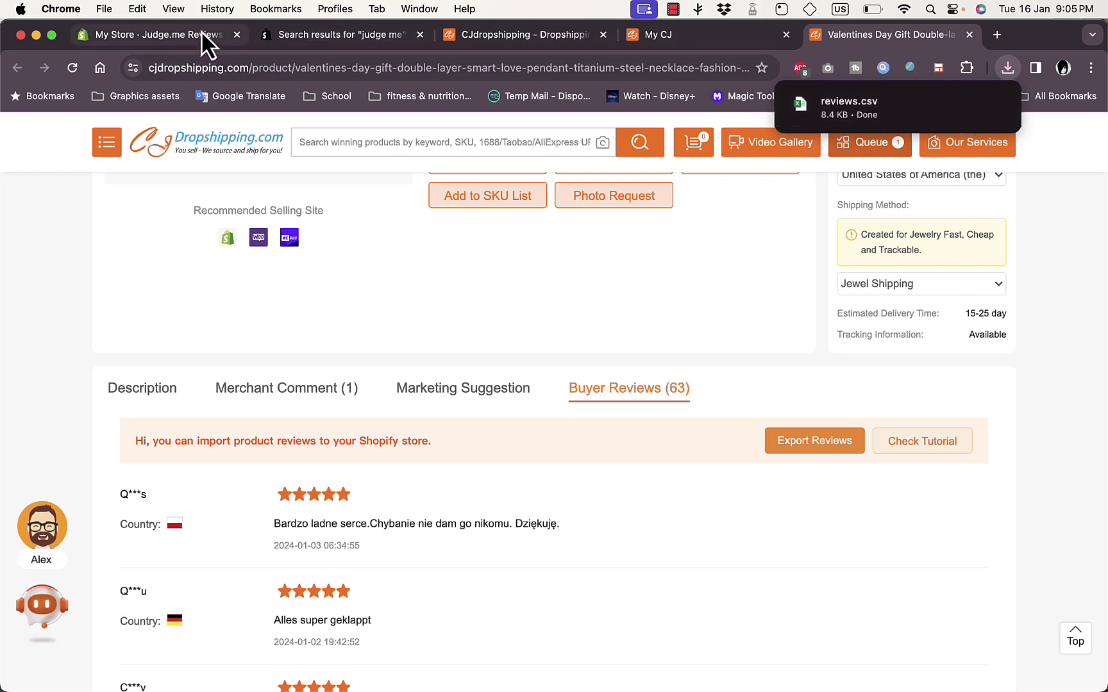
pyautogui.click(339, 37)
pyautogui.click(150, 45)
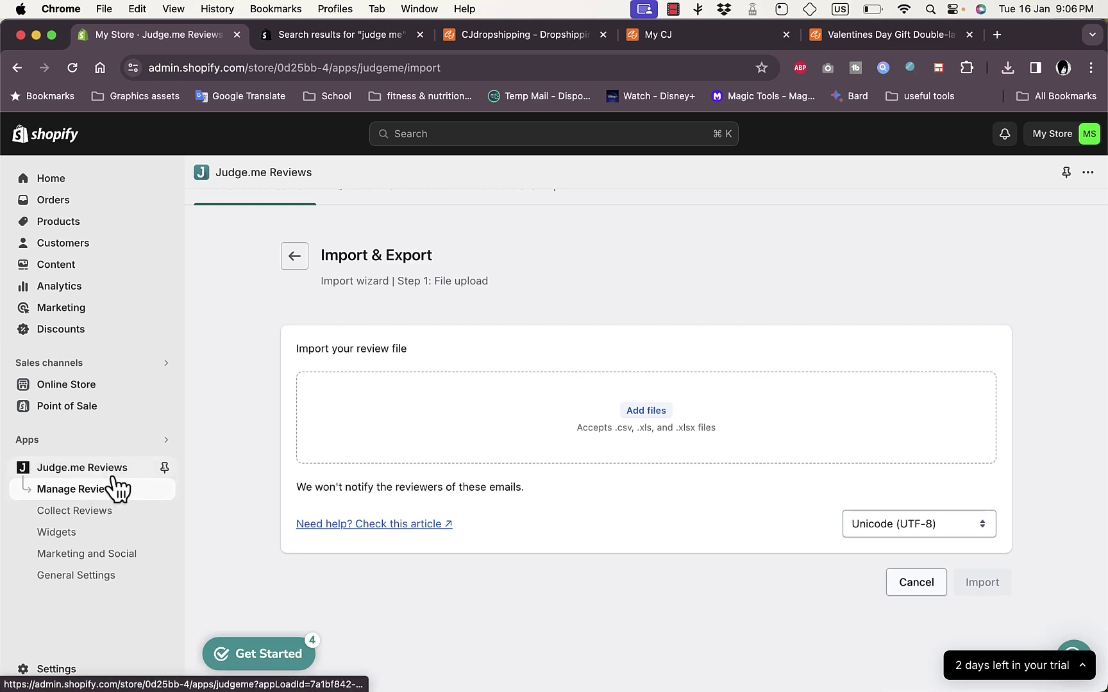
# Step: Upload reviews.csv from Downloads to the import wizard and proceed to column matching
pyautogui.click(651, 410)
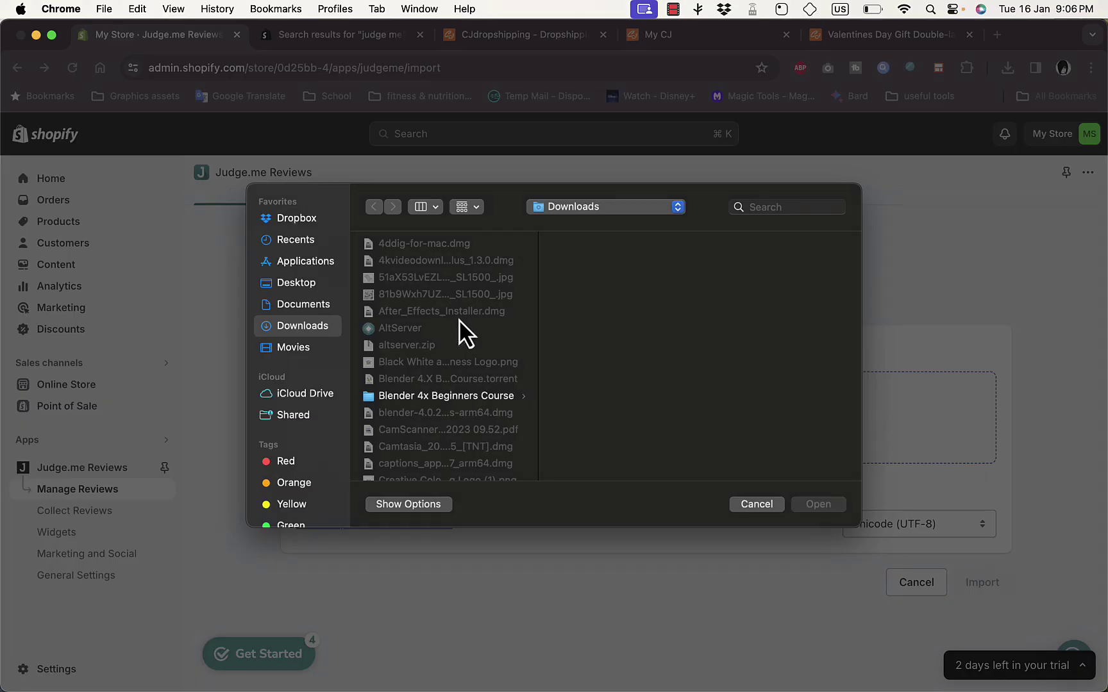
pyautogui.scroll(-15, 462, 330)
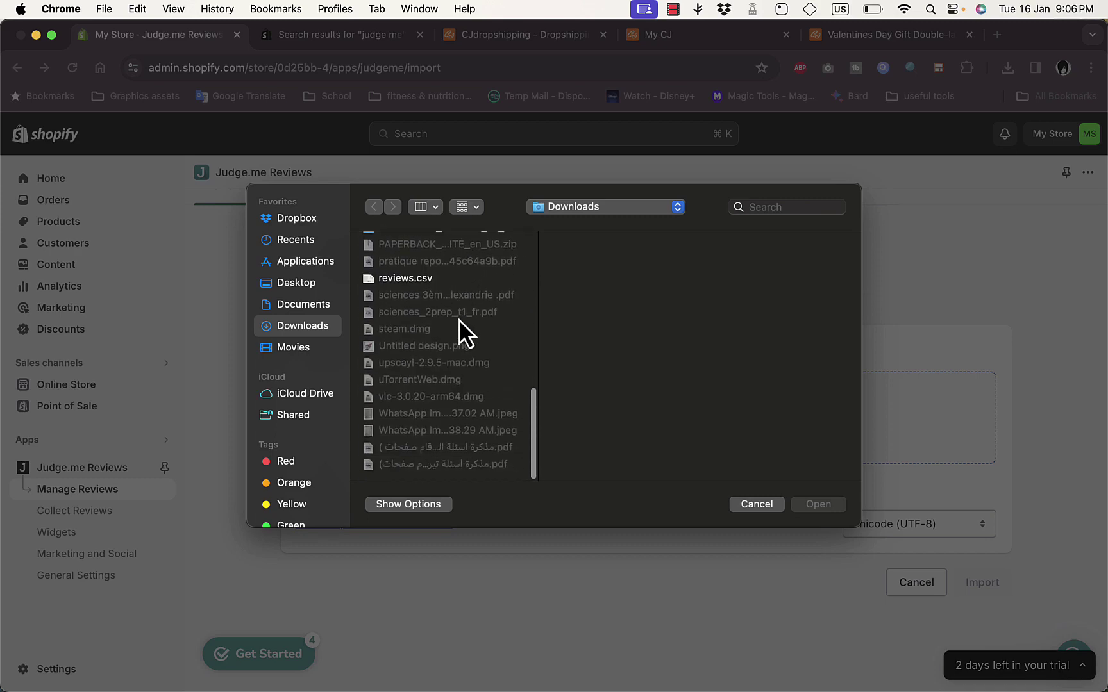
pyautogui.scroll(3, 448, 330)
pyautogui.click(415, 334)
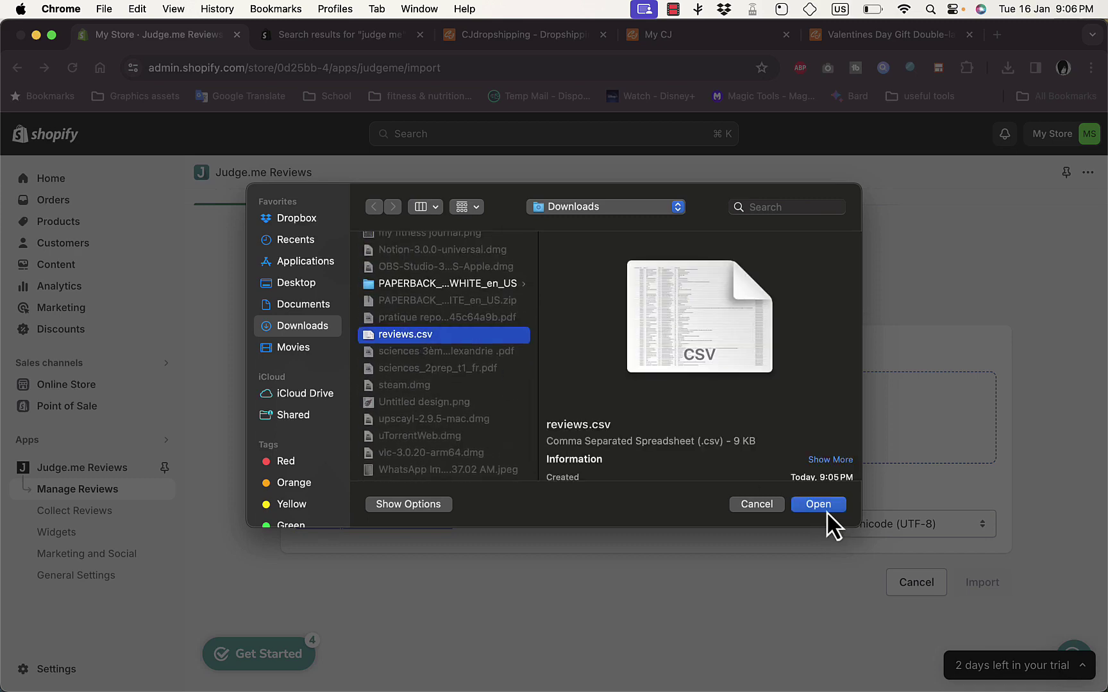
pyautogui.click(818, 504)
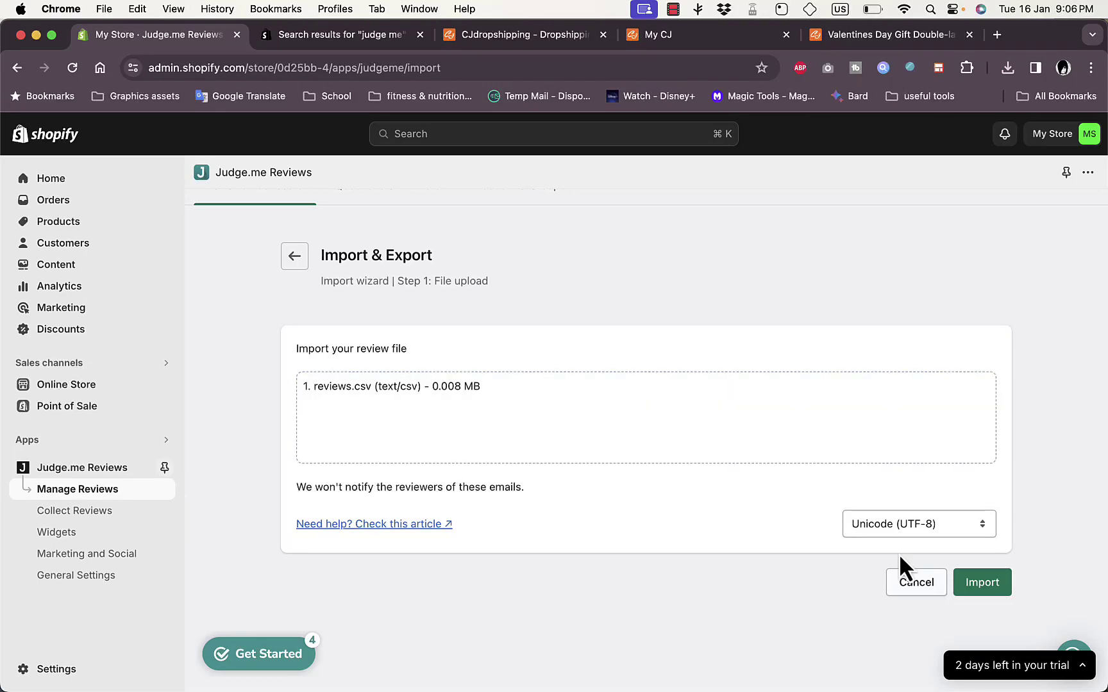
pyautogui.click(979, 584)
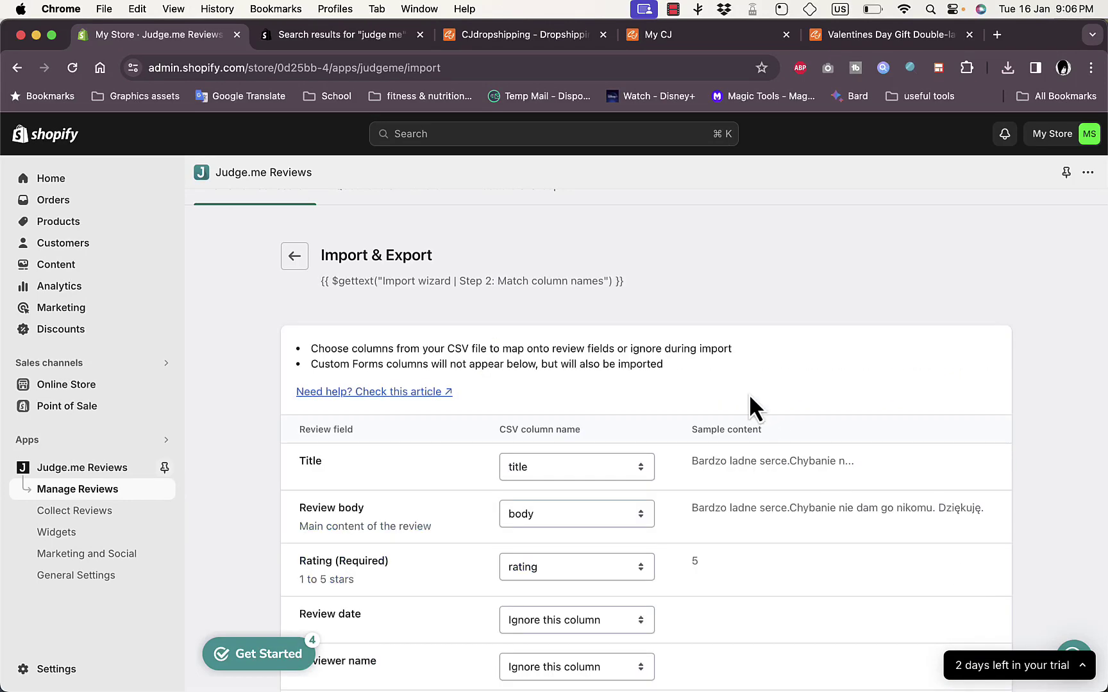
# Step: Verify the column mapping, keeping title on Title alongside body, rating, product_handle and reply
pyautogui.scroll(-5, 750, 399)
pyautogui.scroll(-10, 750, 397)
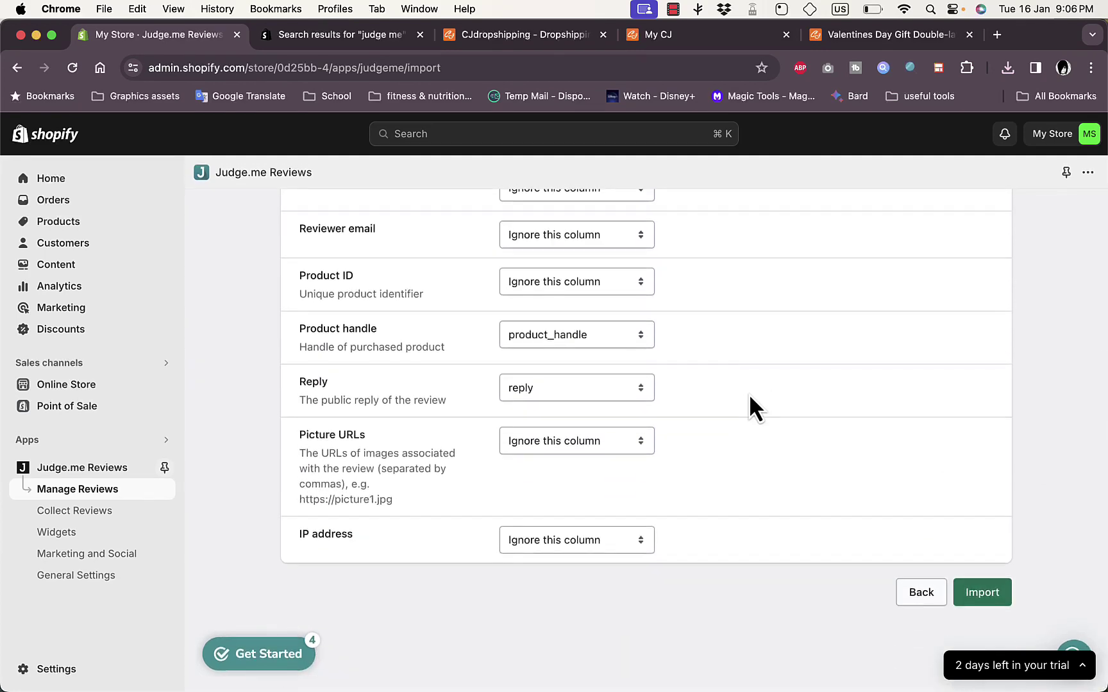
pyautogui.scroll(13, 750, 397)
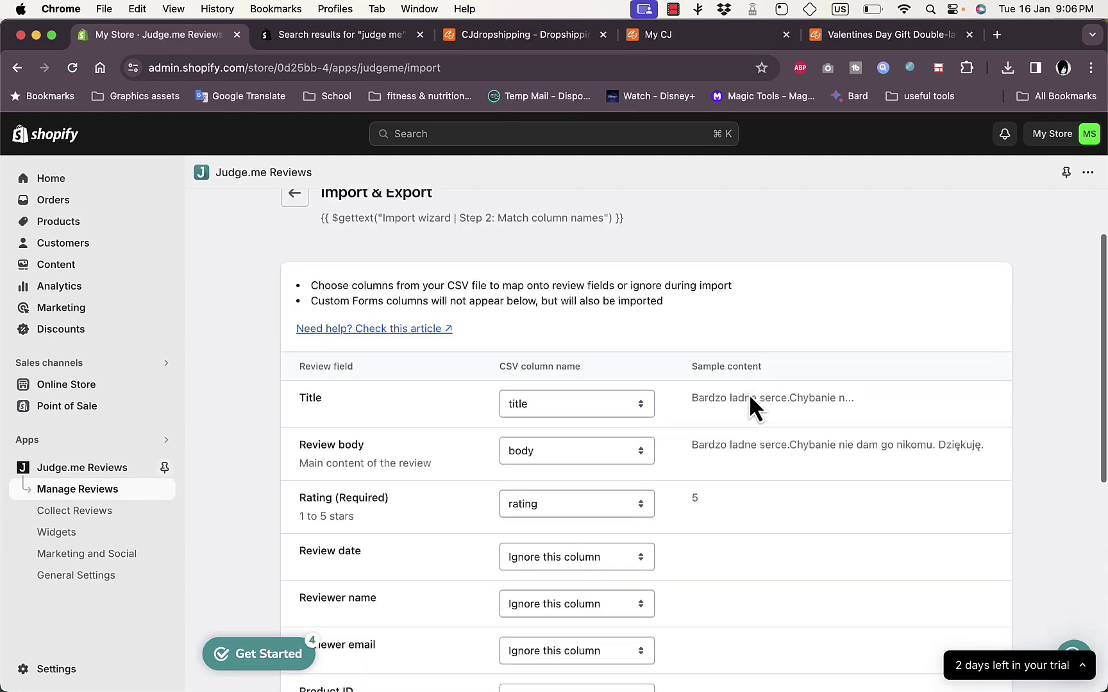
pyautogui.click(555, 397)
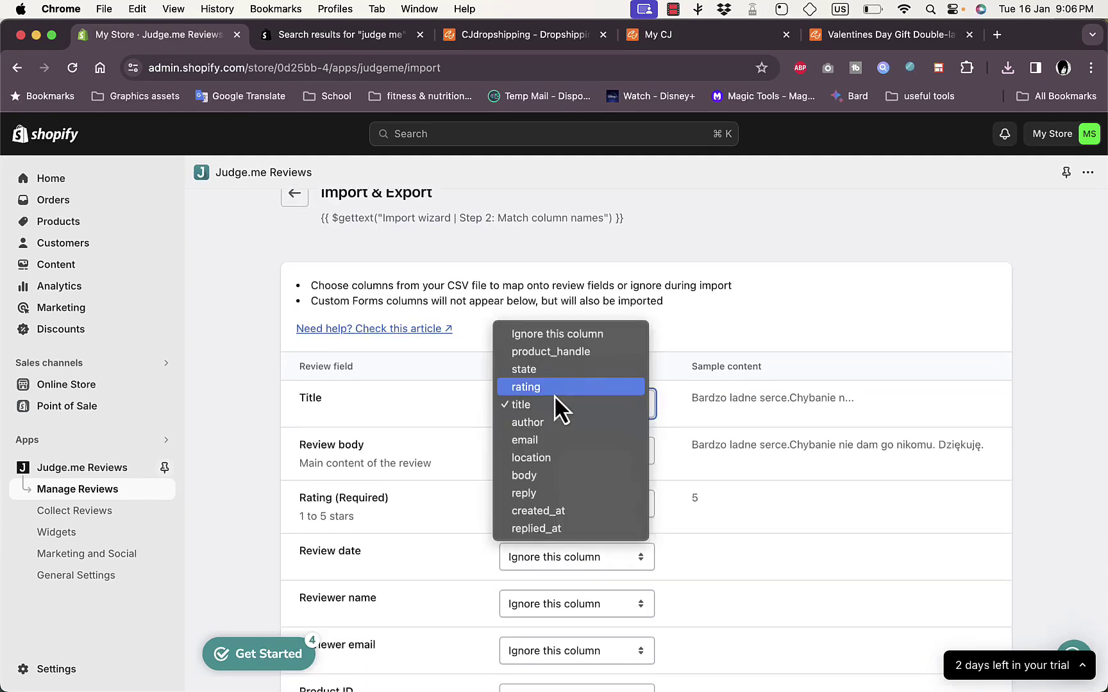
pyautogui.click(452, 402)
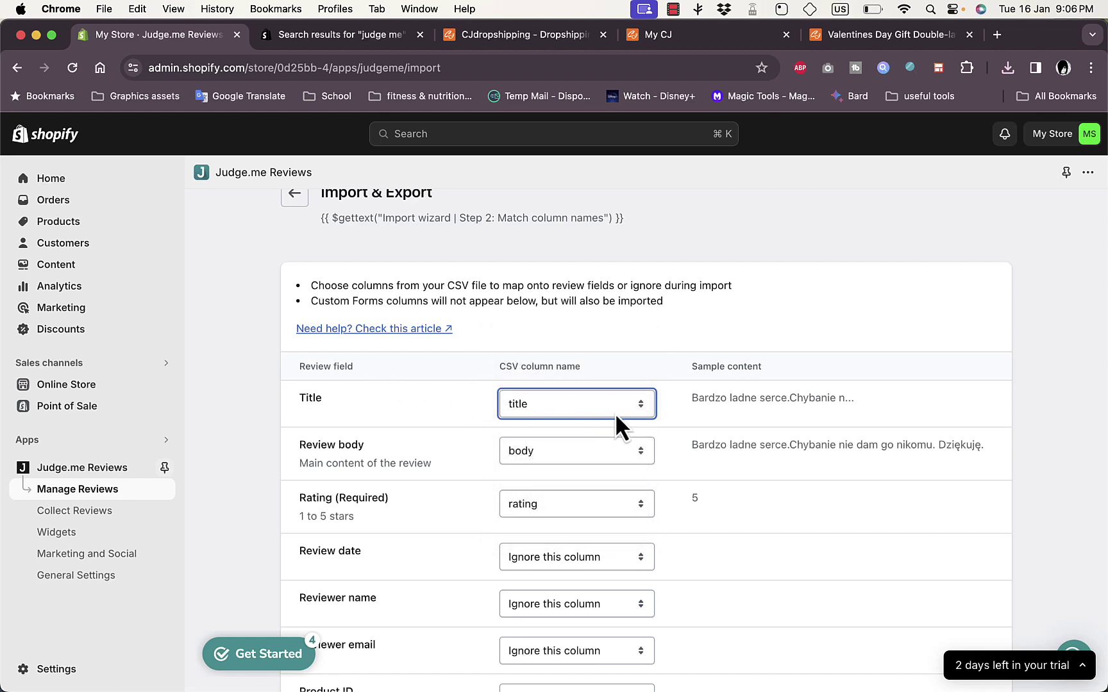
pyautogui.scroll(-1, 615, 413)
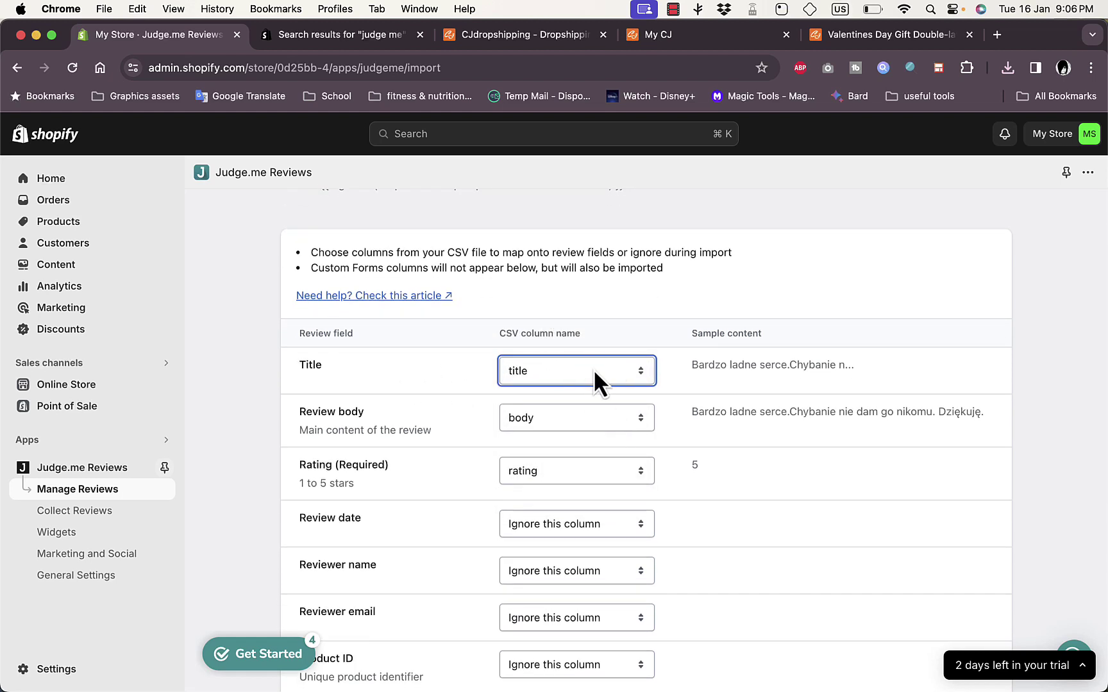
pyautogui.click(591, 370)
pyautogui.click(546, 372)
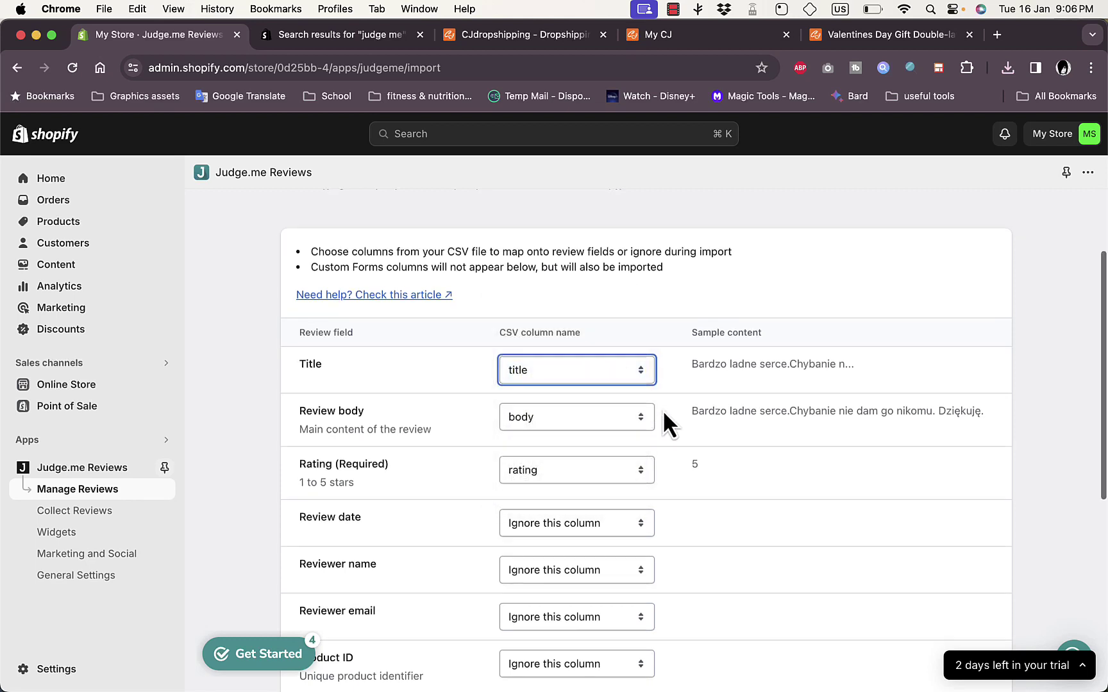
pyautogui.scroll(-5, 664, 414)
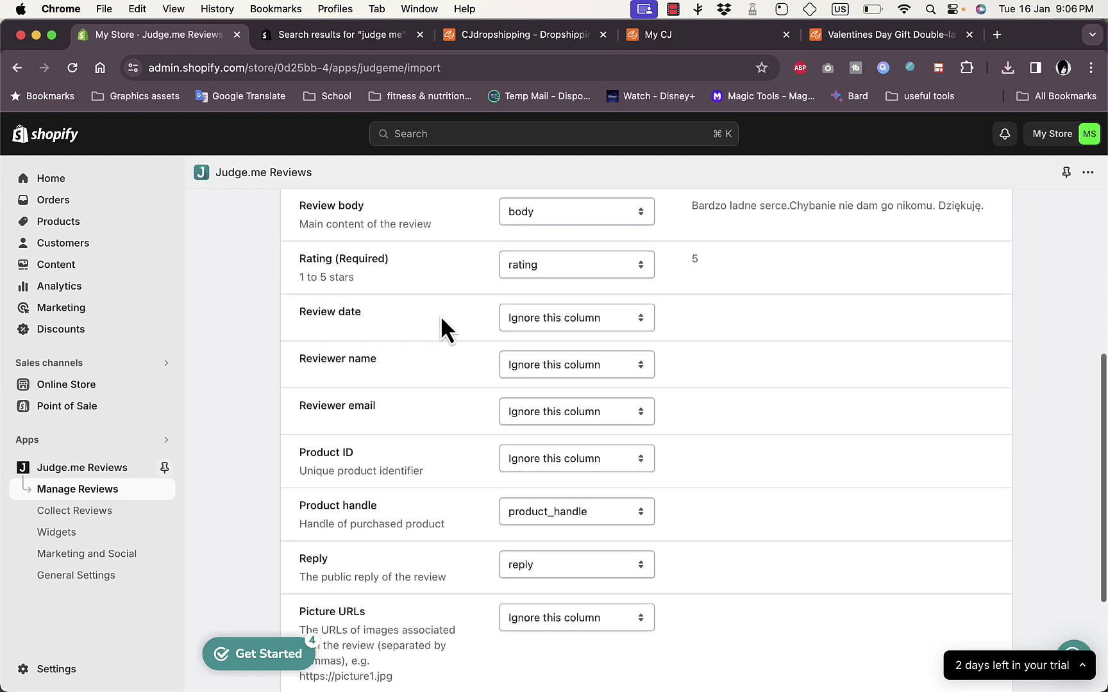
pyautogui.scroll(1, 440, 314)
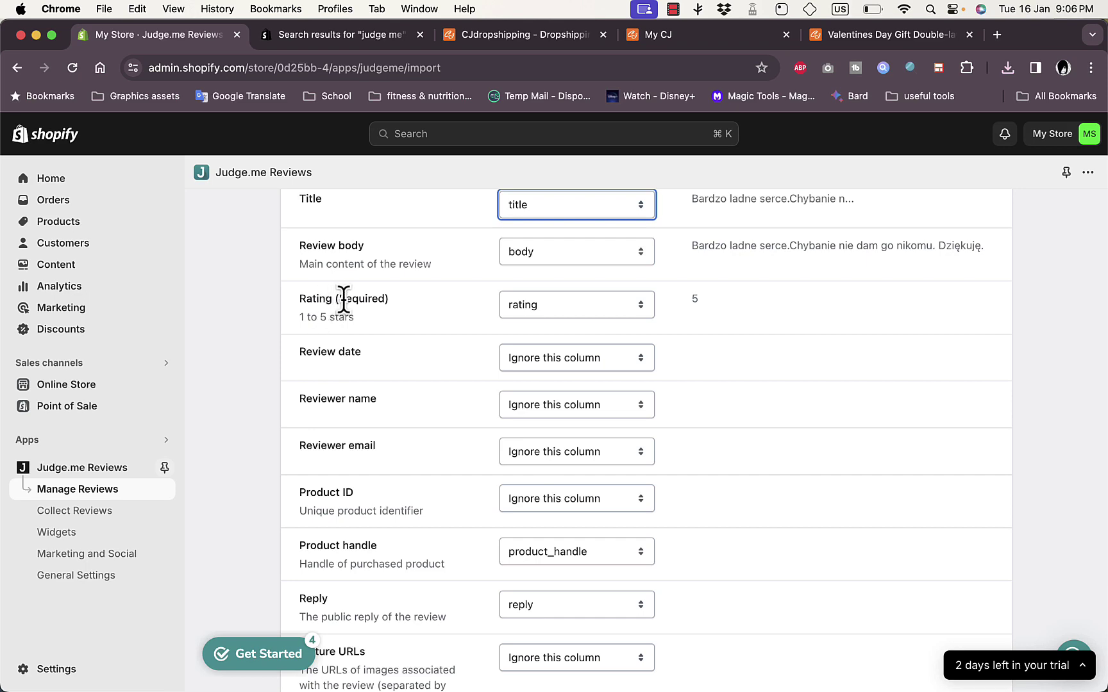
pyautogui.scroll(-5, 415, 230)
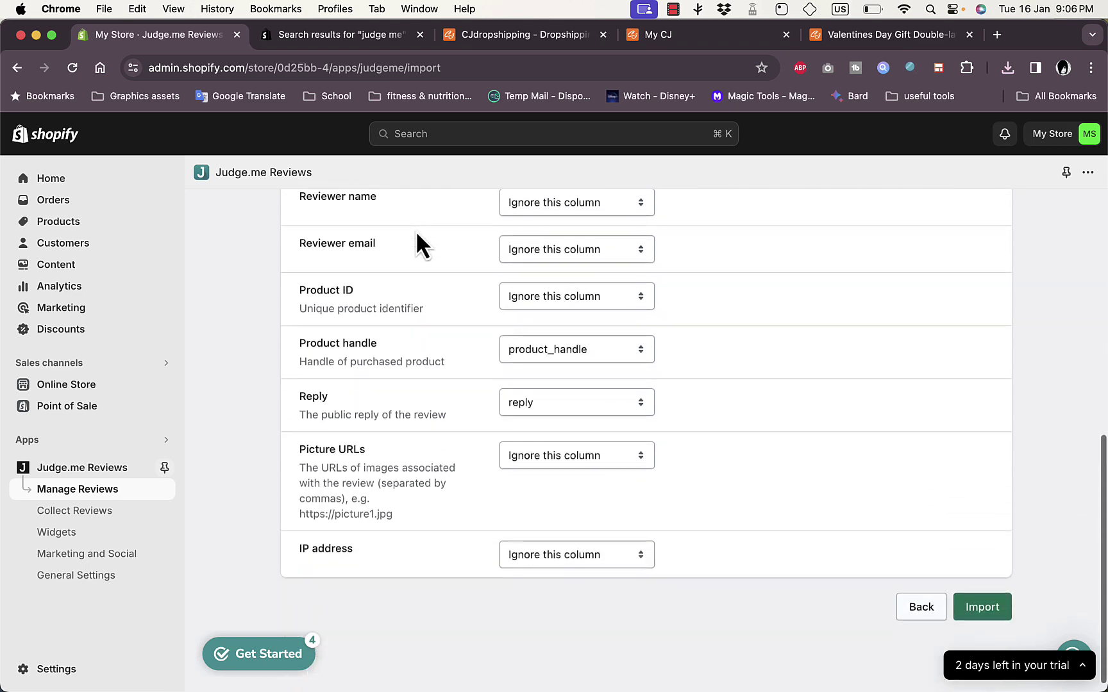
pyautogui.scroll(2, 890, 492)
pyautogui.scroll(10, 896, 484)
pyautogui.scroll(-15, 896, 484)
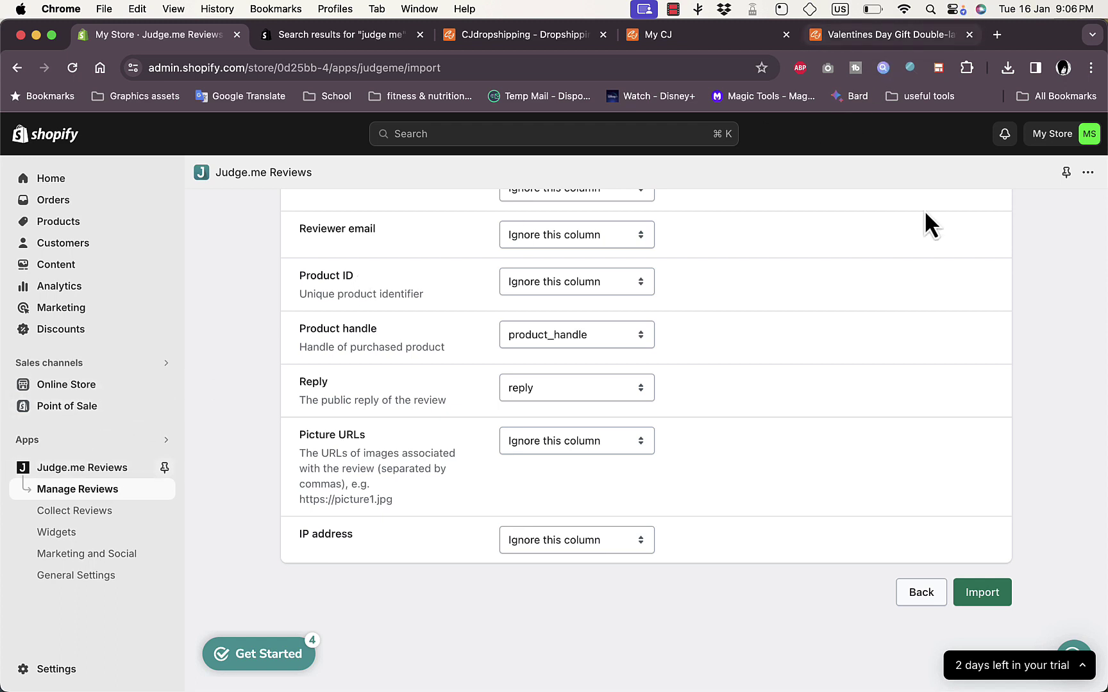
# Step: Start the import, then go back after the warning about a missing review date column
pyautogui.click(982, 593)
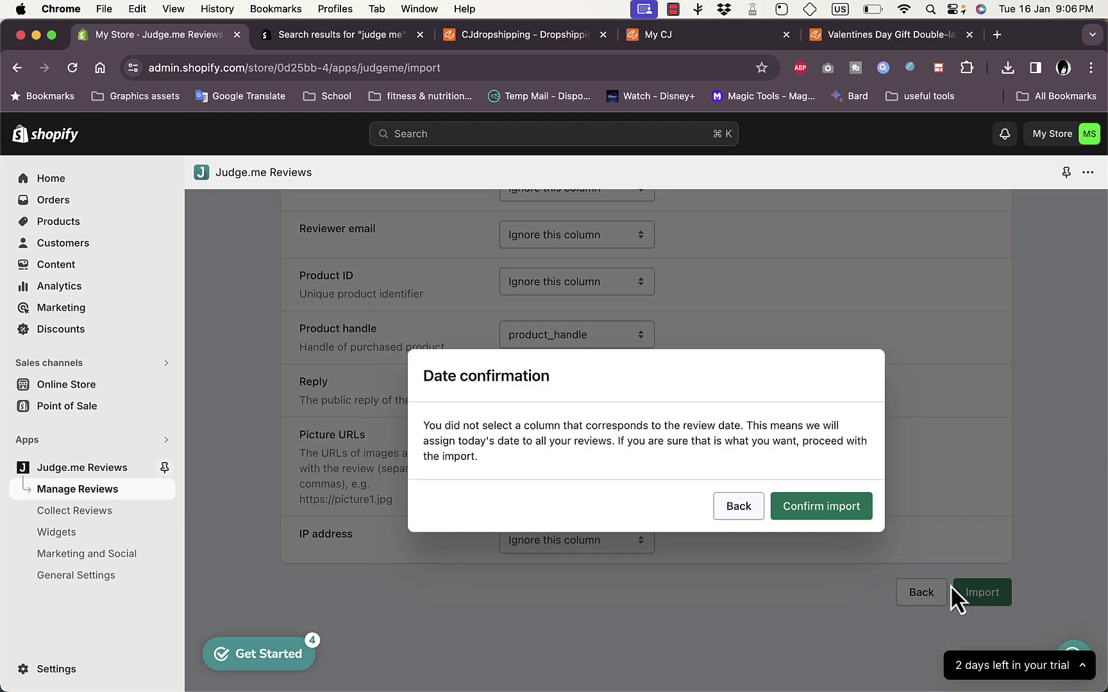
pyautogui.click(829, 511)
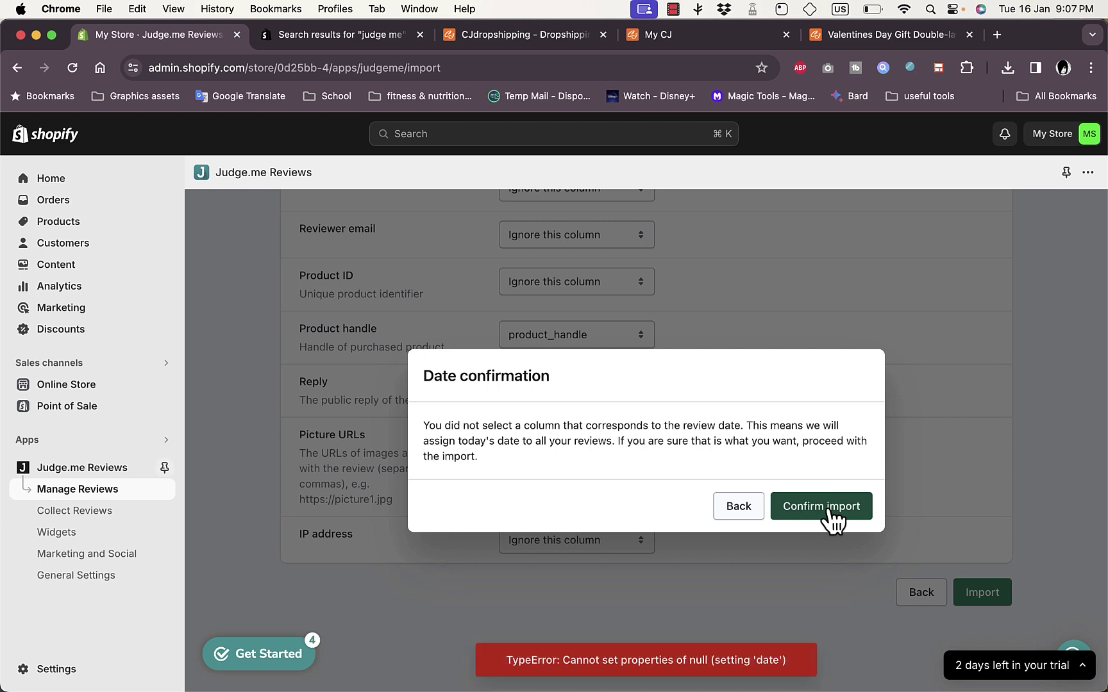
pyautogui.click(738, 507)
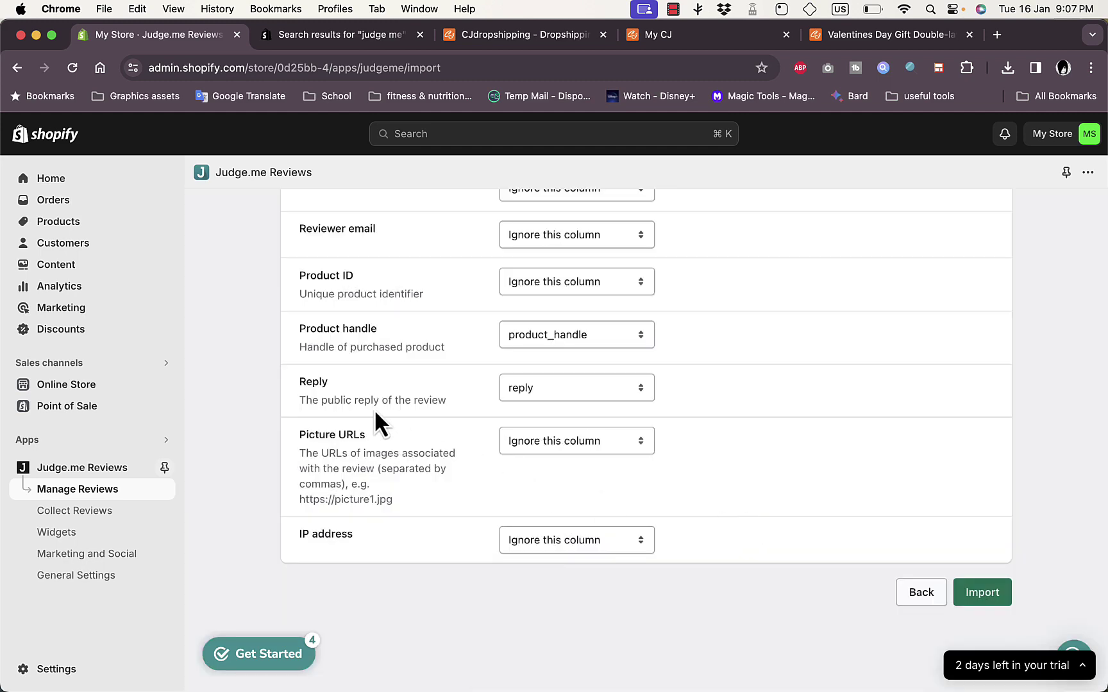
# Step: Map Review date to created_at and import using the YYYY-MM-DD HH:mm:ss date format
pyautogui.scroll(5, 375, 413)
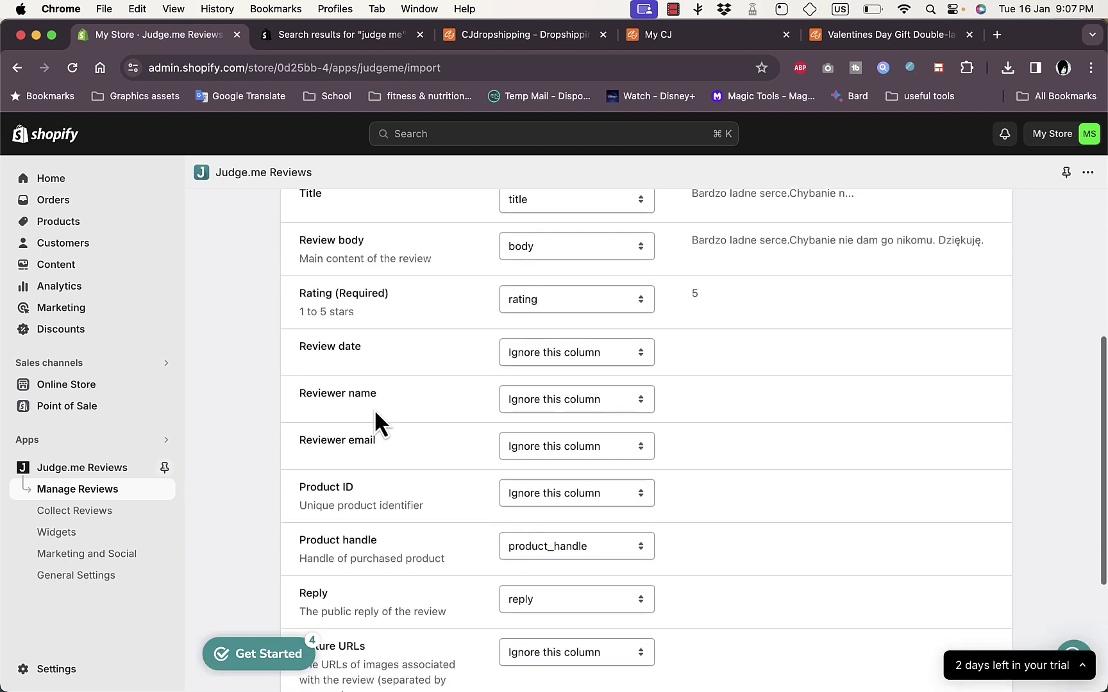
pyautogui.scroll(3, 373, 410)
pyautogui.click(545, 477)
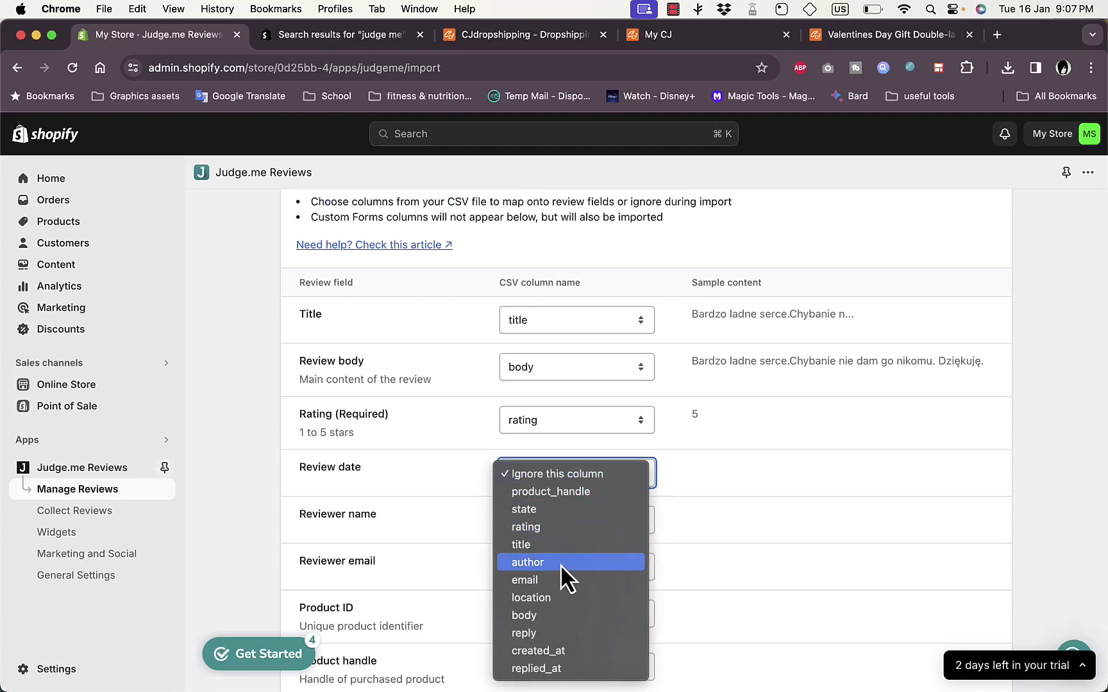
pyautogui.click(554, 652)
pyautogui.scroll(-6, 761, 519)
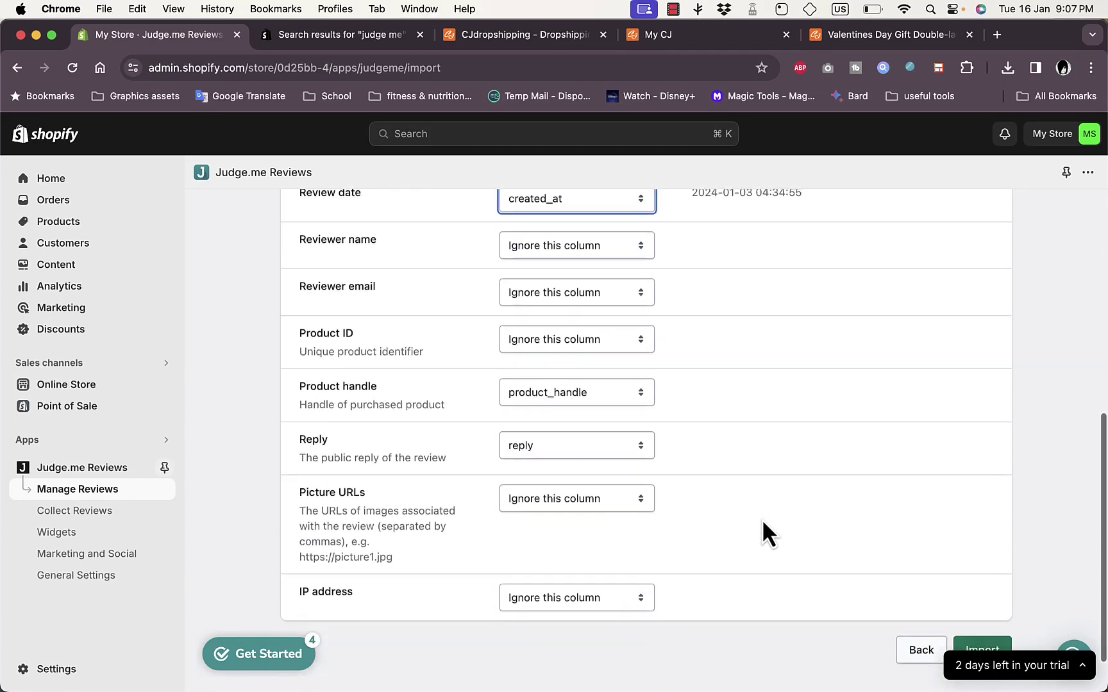
pyautogui.scroll(-2, 761, 519)
pyautogui.click(977, 595)
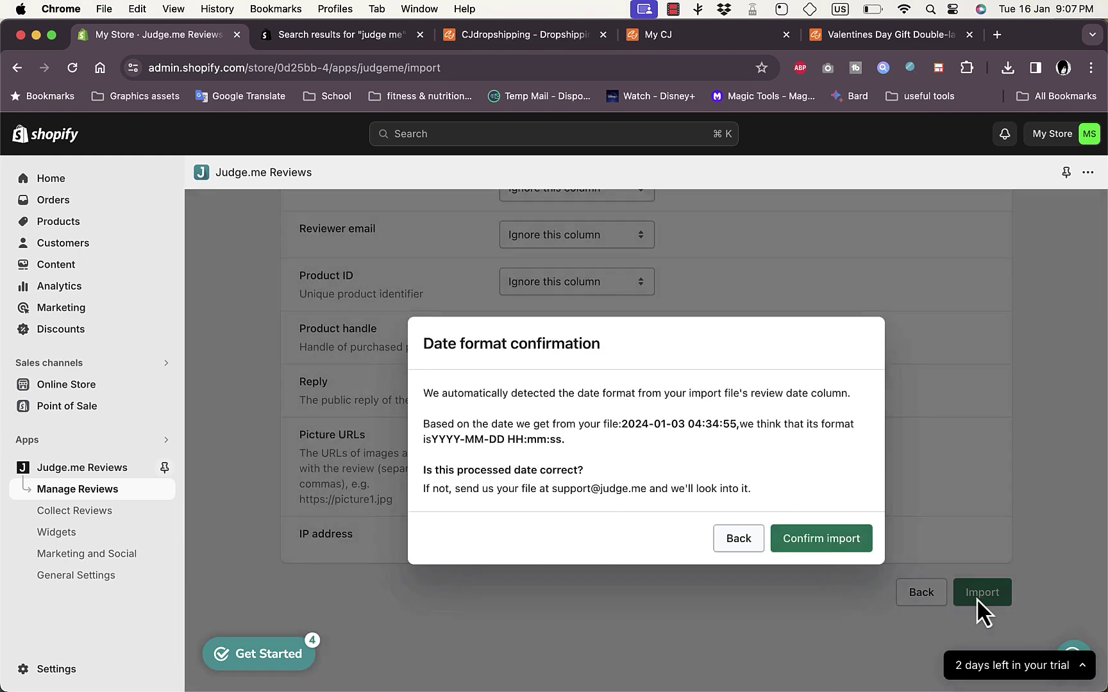
pyautogui.click(844, 538)
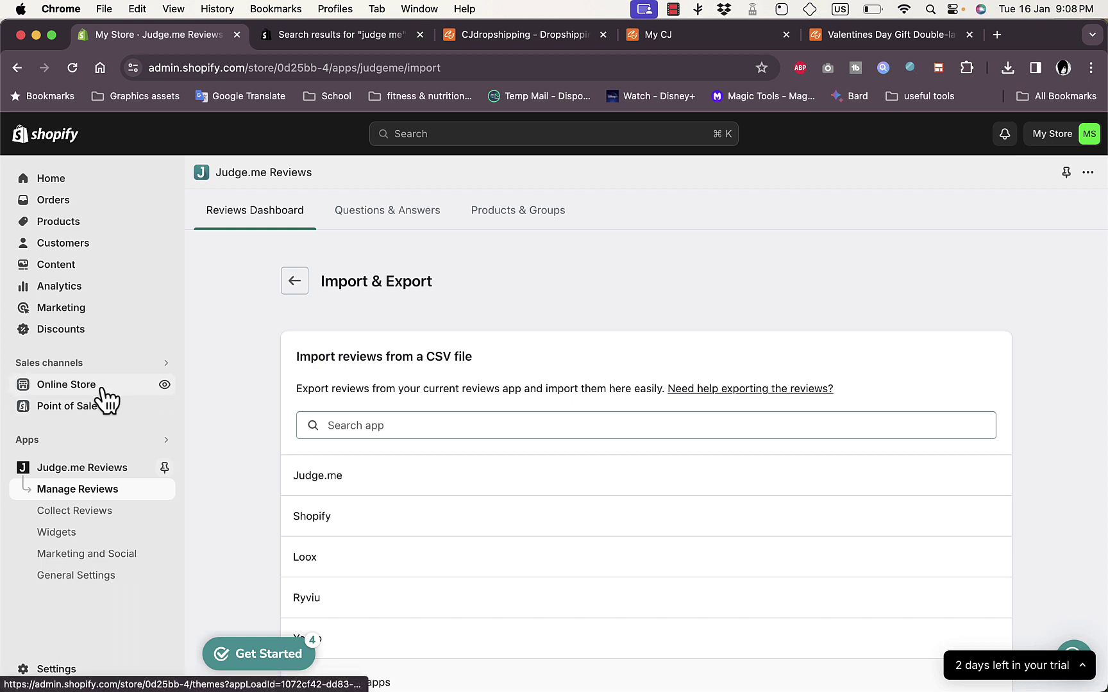
# Step: View the Valentines necklace's storefront page (LE 300.00 EGP) in a new tab, then return to admin
pyautogui.click(166, 385)
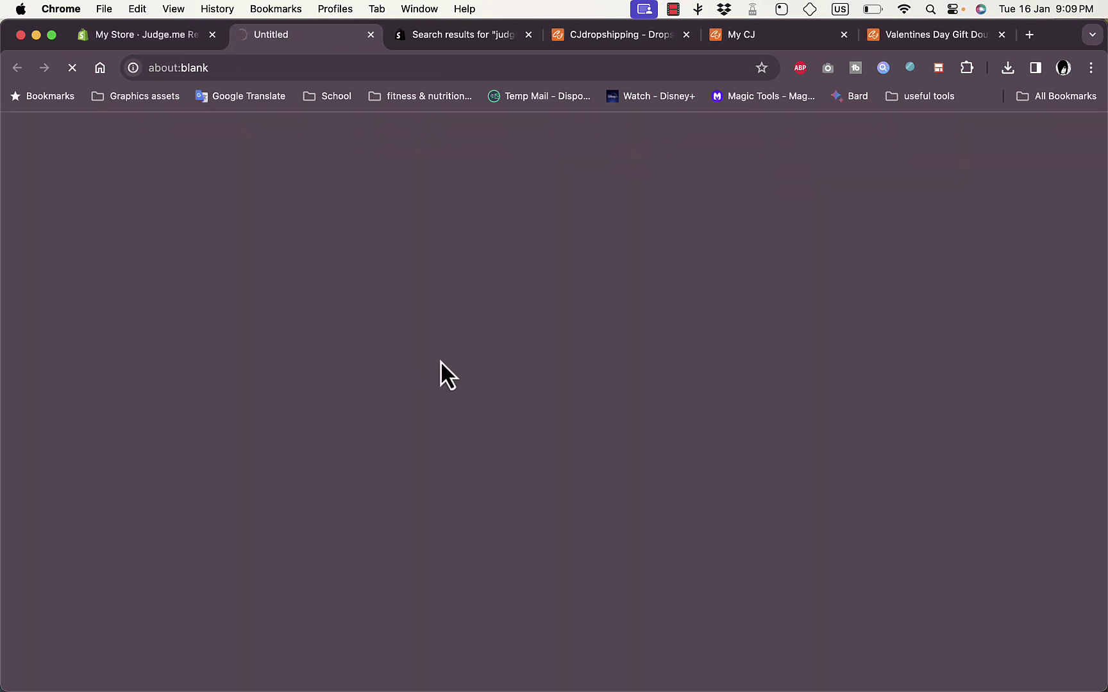
pyautogui.scroll(-4, 439, 363)
pyautogui.scroll(-5, 441, 363)
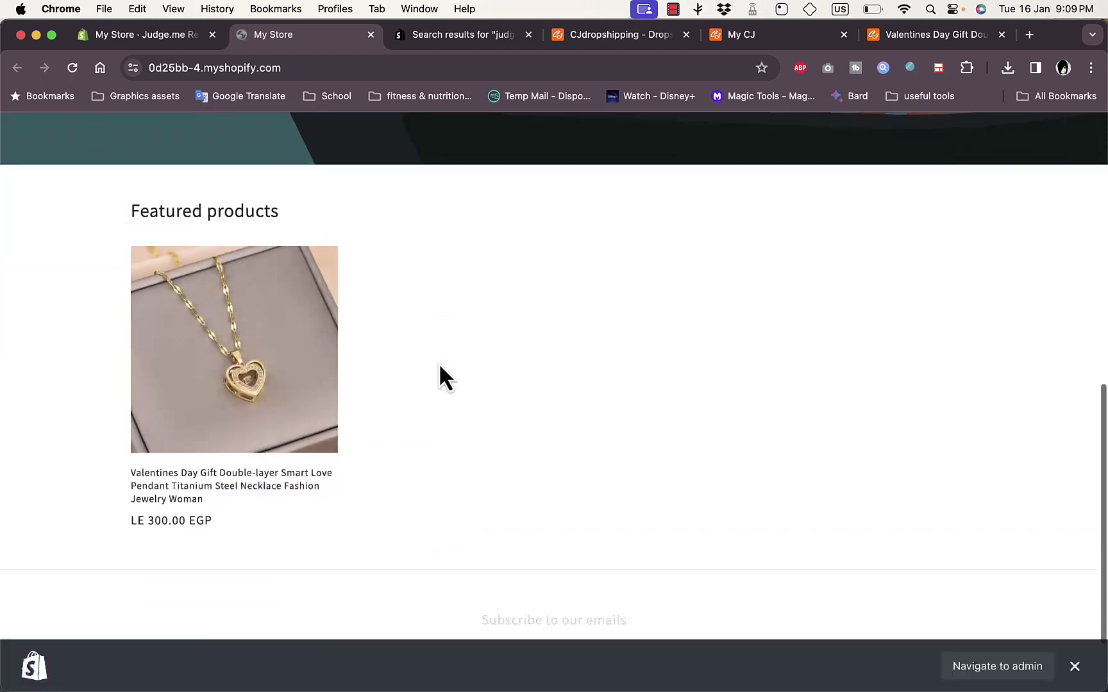
pyautogui.click(265, 346)
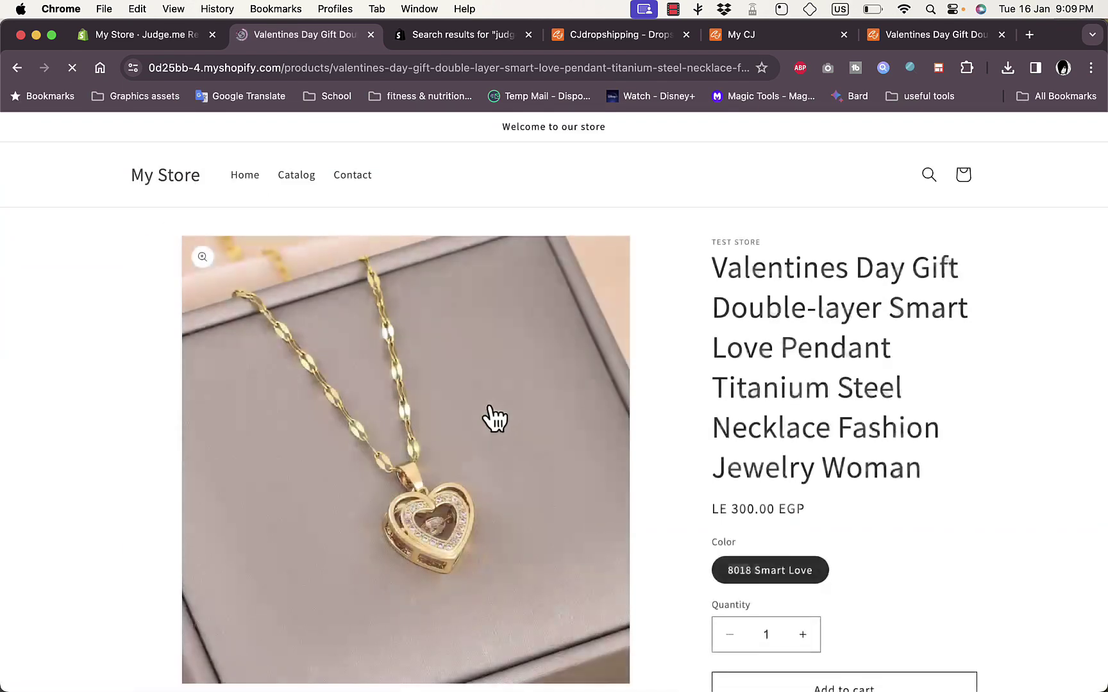
pyautogui.scroll(-15, 494, 417)
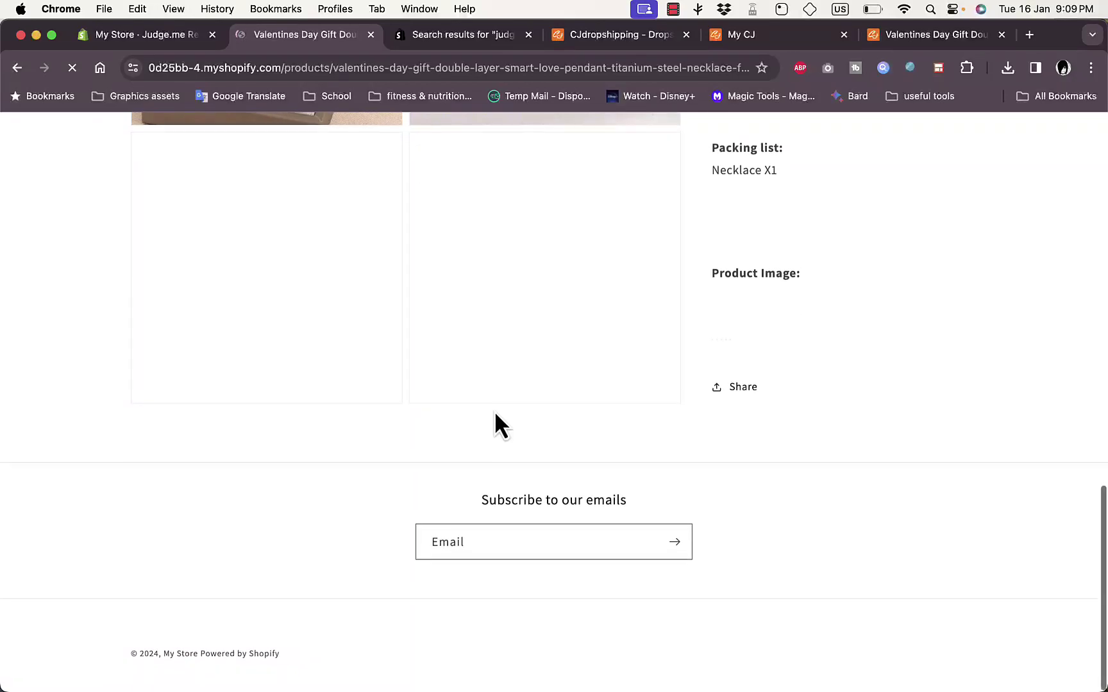
pyautogui.scroll(5, 497, 417)
pyautogui.scroll(-10, 857, 363)
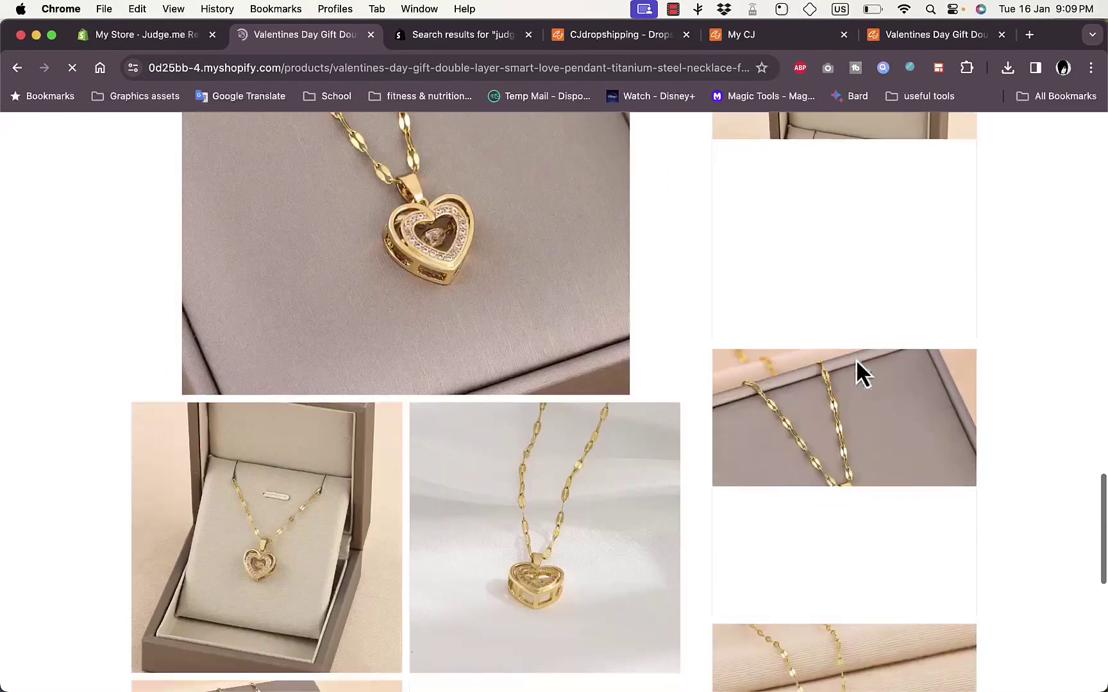
pyautogui.scroll(10, 857, 363)
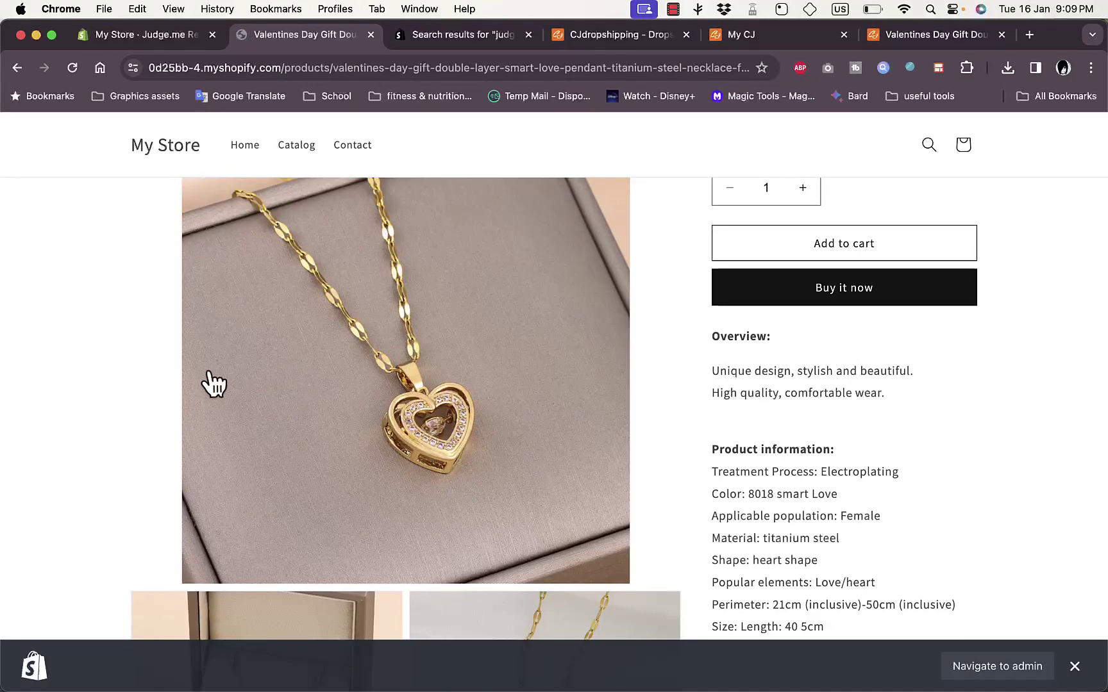
pyautogui.click(148, 35)
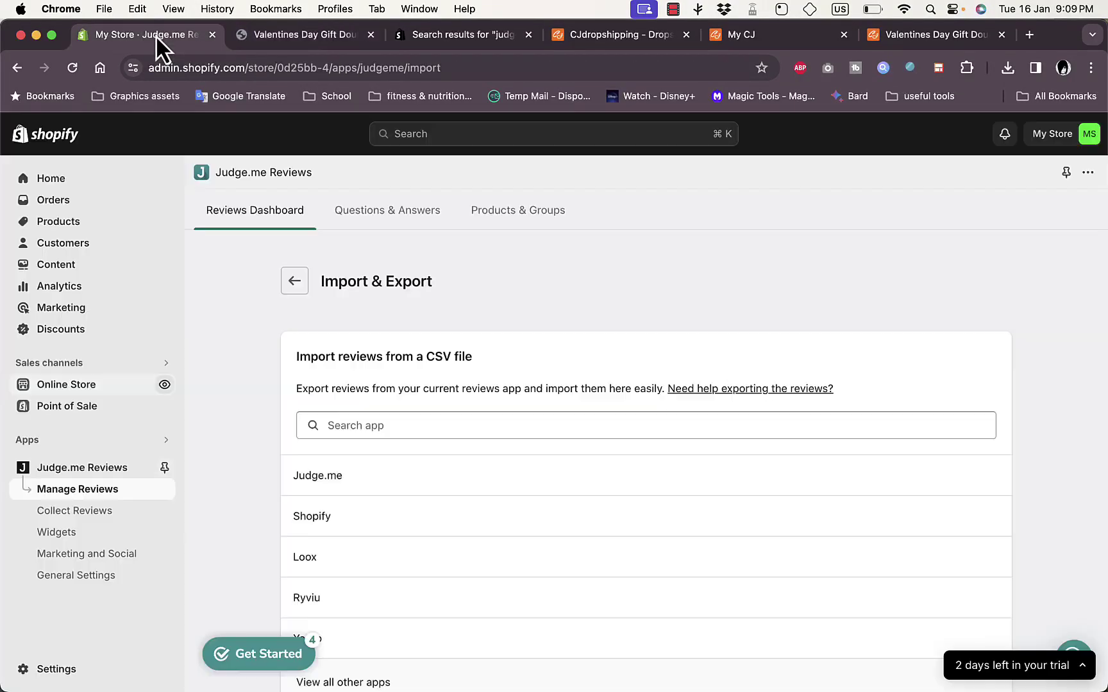
# Step: Customize the Dawn theme on the Products > Default product template, previewing the Valentines necklace
pyautogui.click(86, 386)
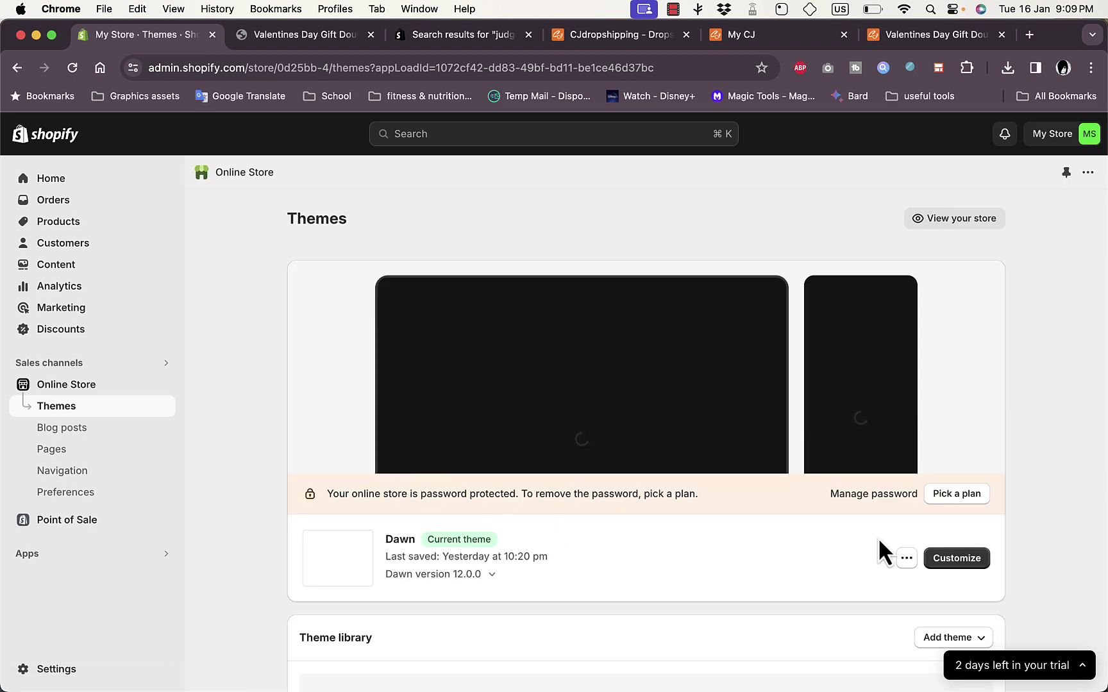
pyautogui.click(950, 564)
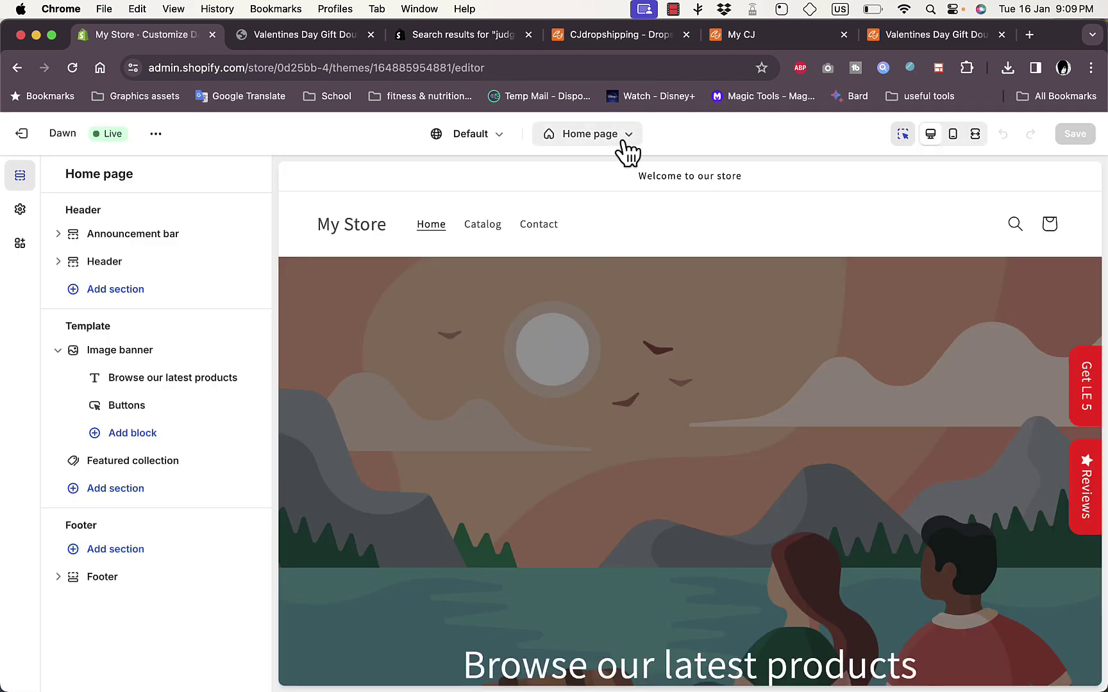
pyautogui.click(622, 142)
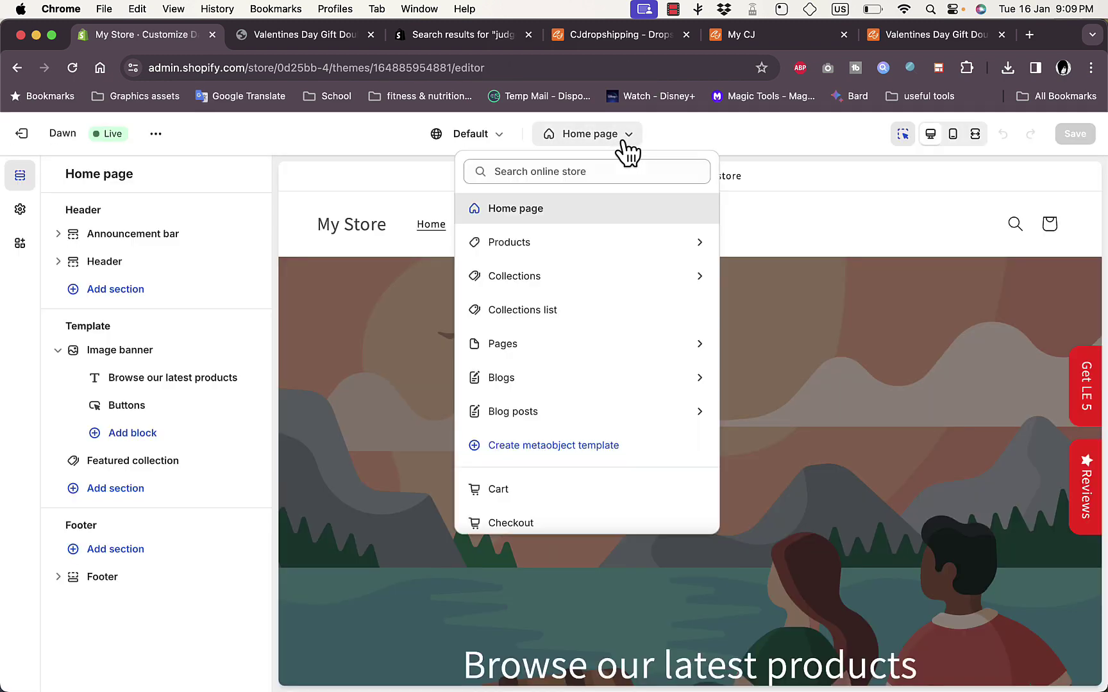
pyautogui.click(552, 245)
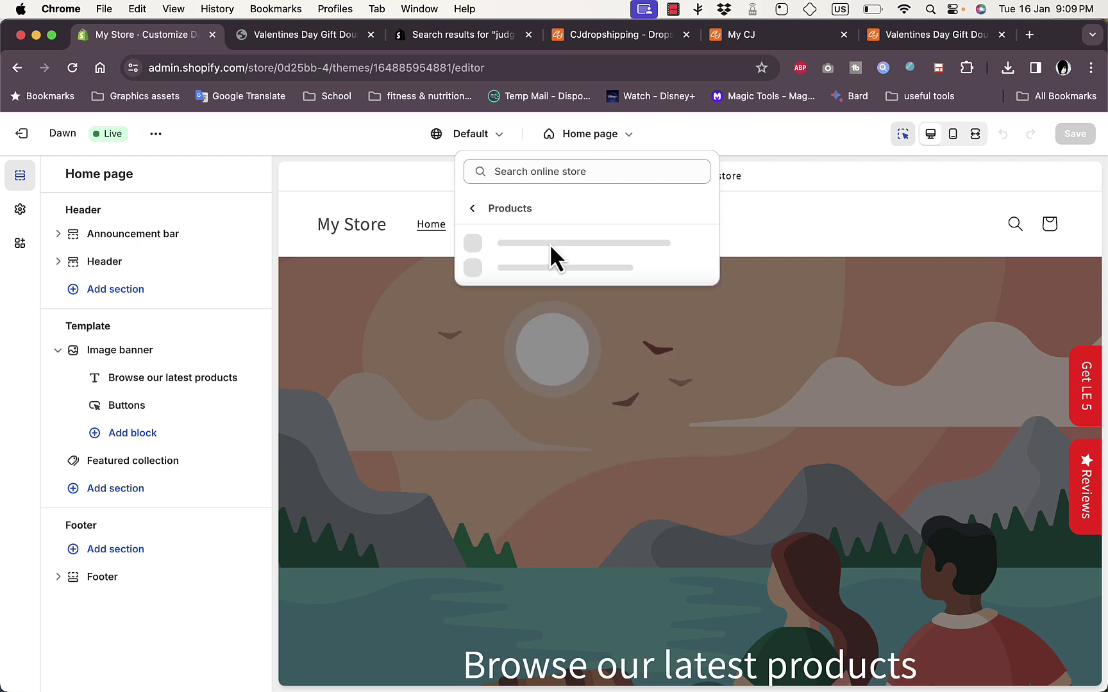
pyautogui.click(551, 252)
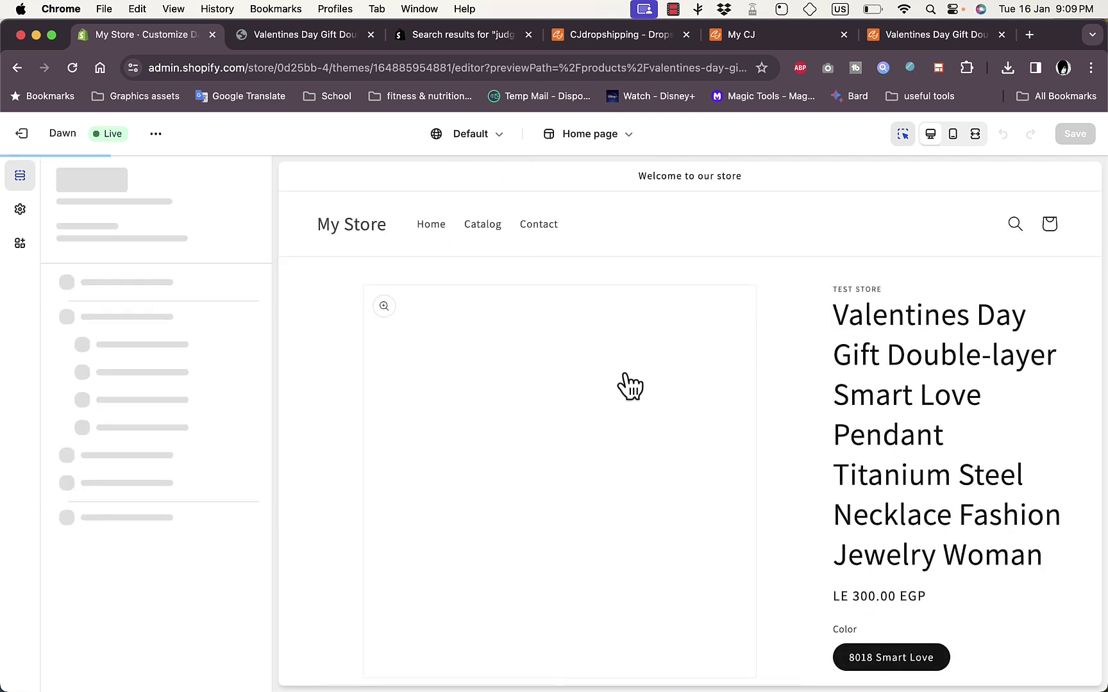
pyautogui.scroll(-2, 630, 385)
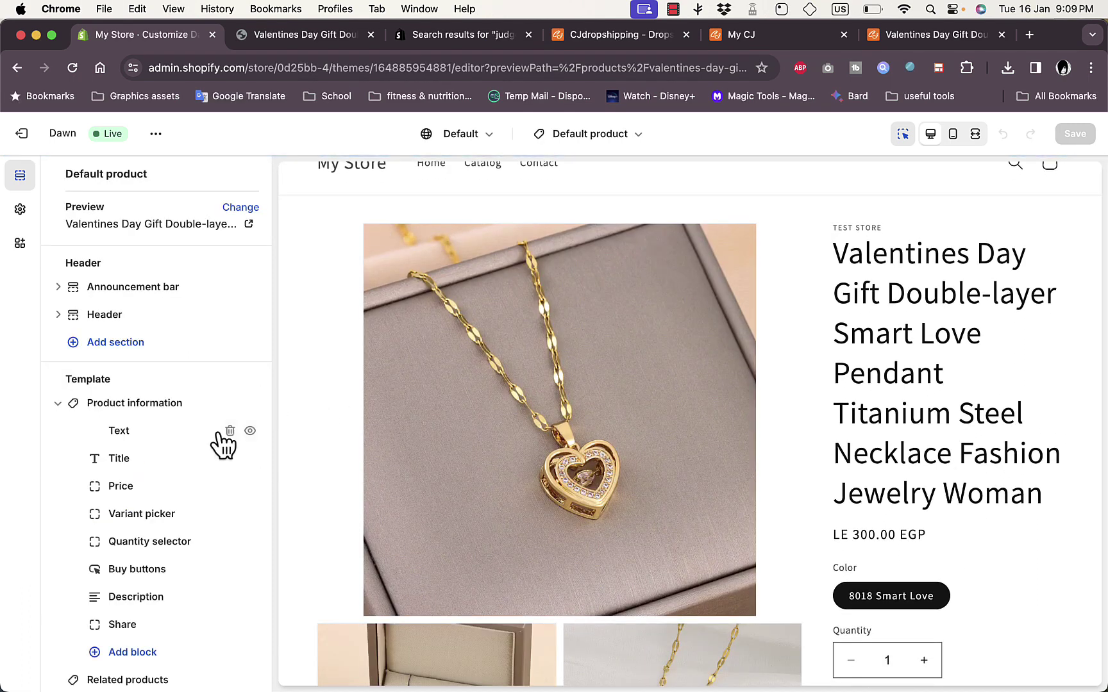
pyautogui.scroll(-3, 182, 483)
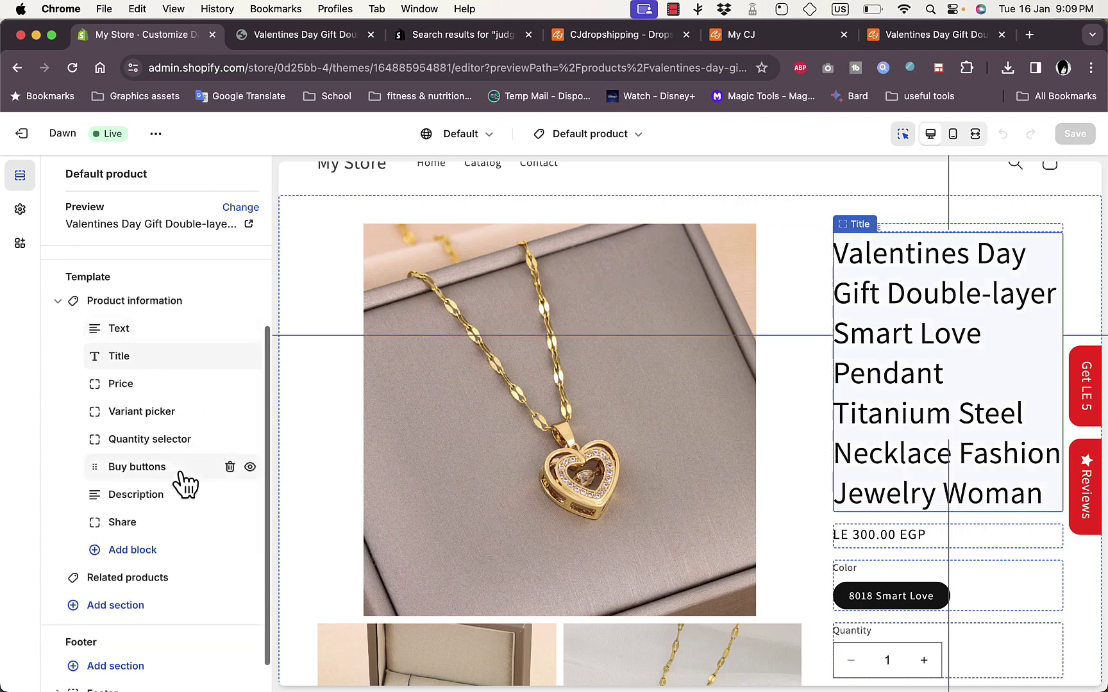
# Step: Add the Review Widget (Judge.me Reviews) app block under Product information and save the theme
pyautogui.click(133, 552)
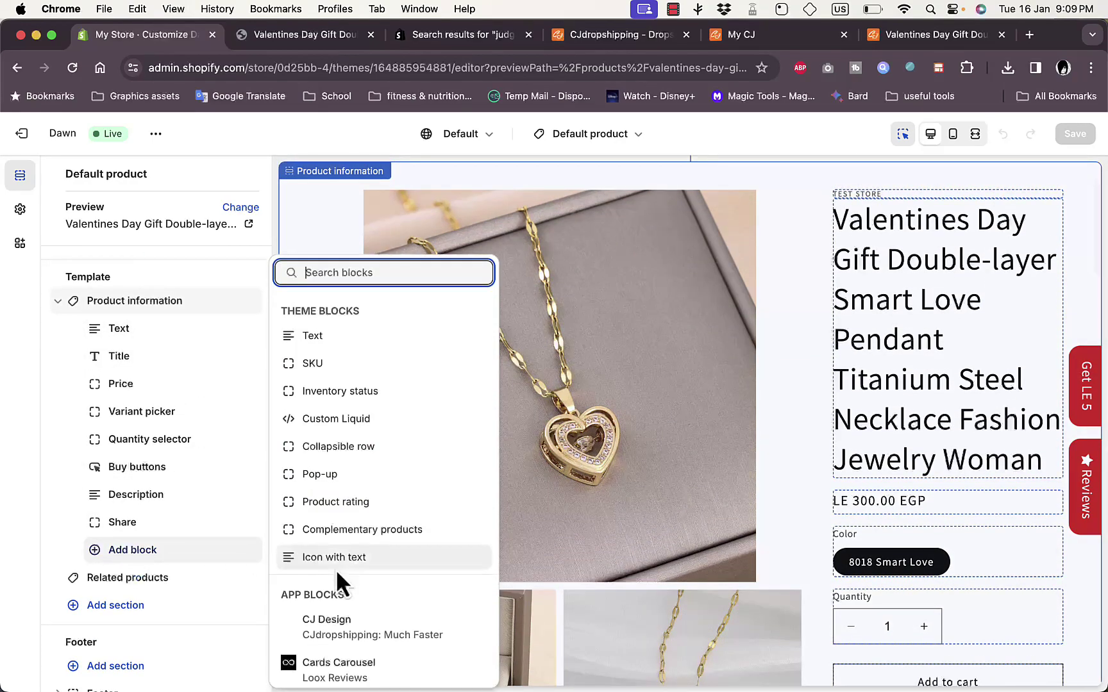
pyautogui.scroll(-12, 340, 604)
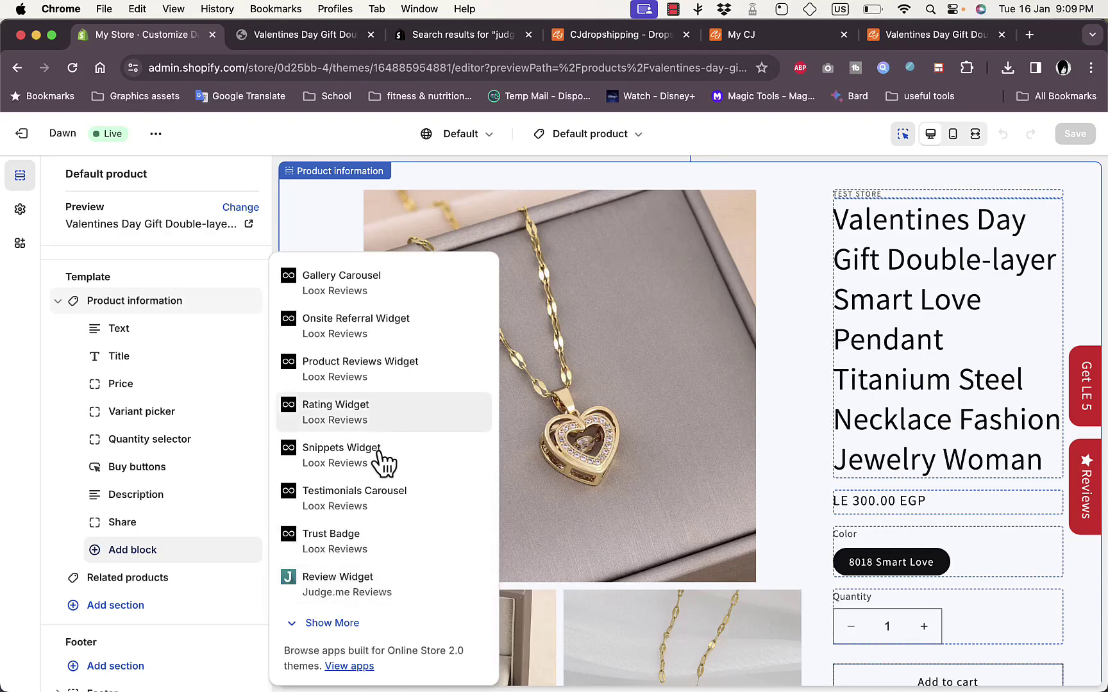
pyautogui.click(351, 591)
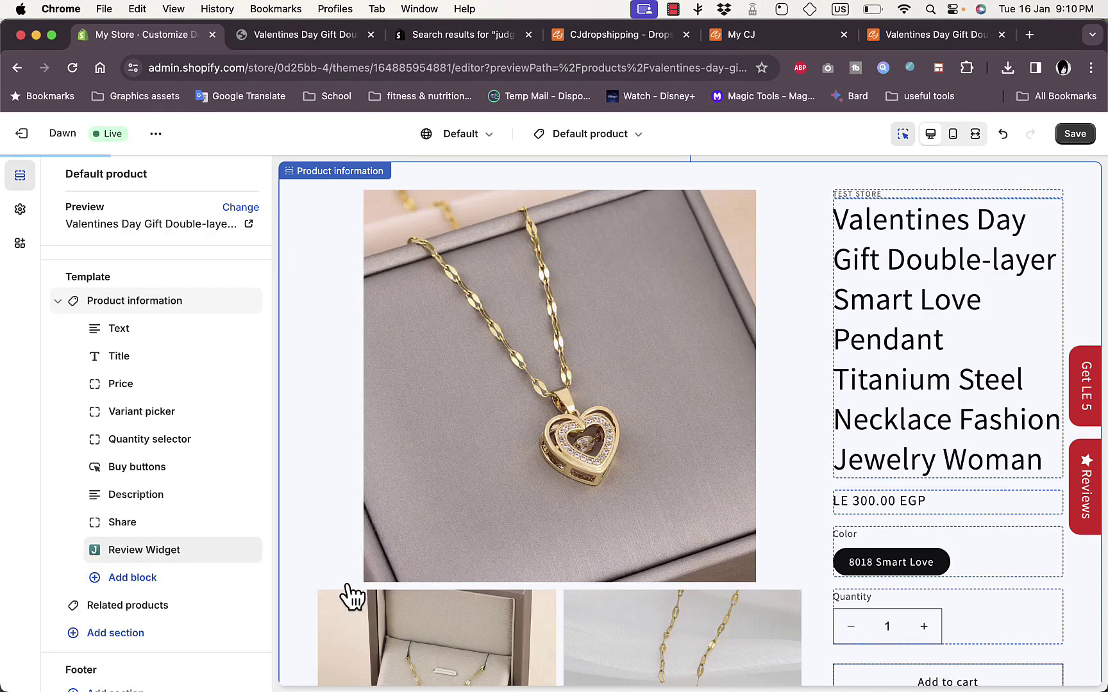
pyautogui.scroll(-10, 687, 516)
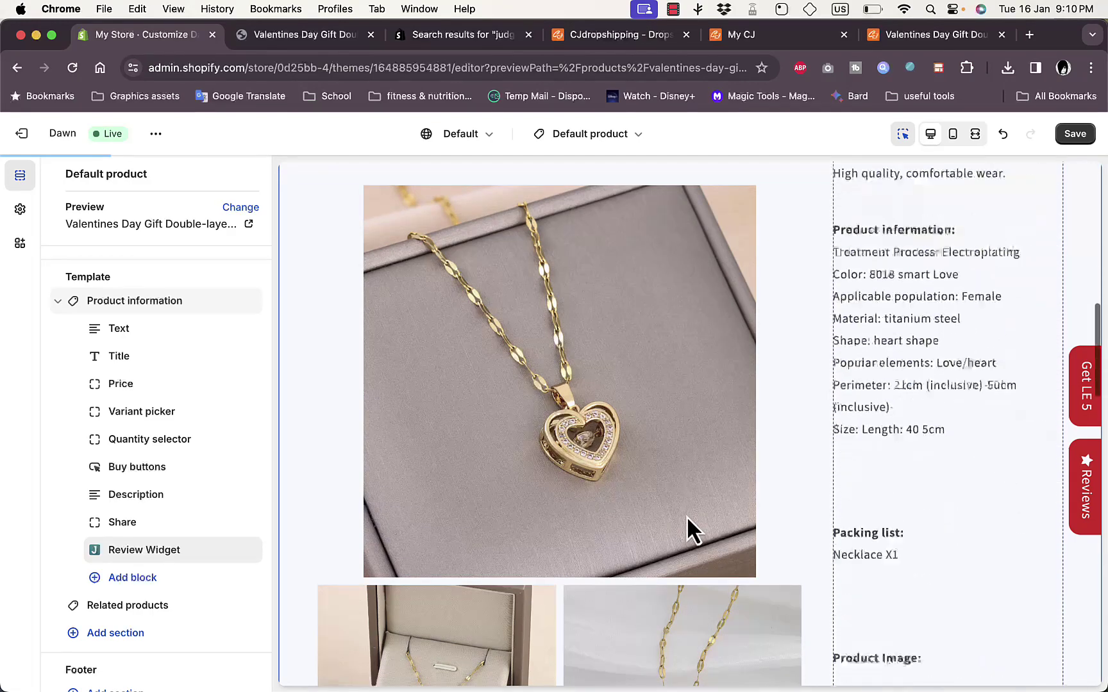
pyautogui.scroll(-10, 791, 416)
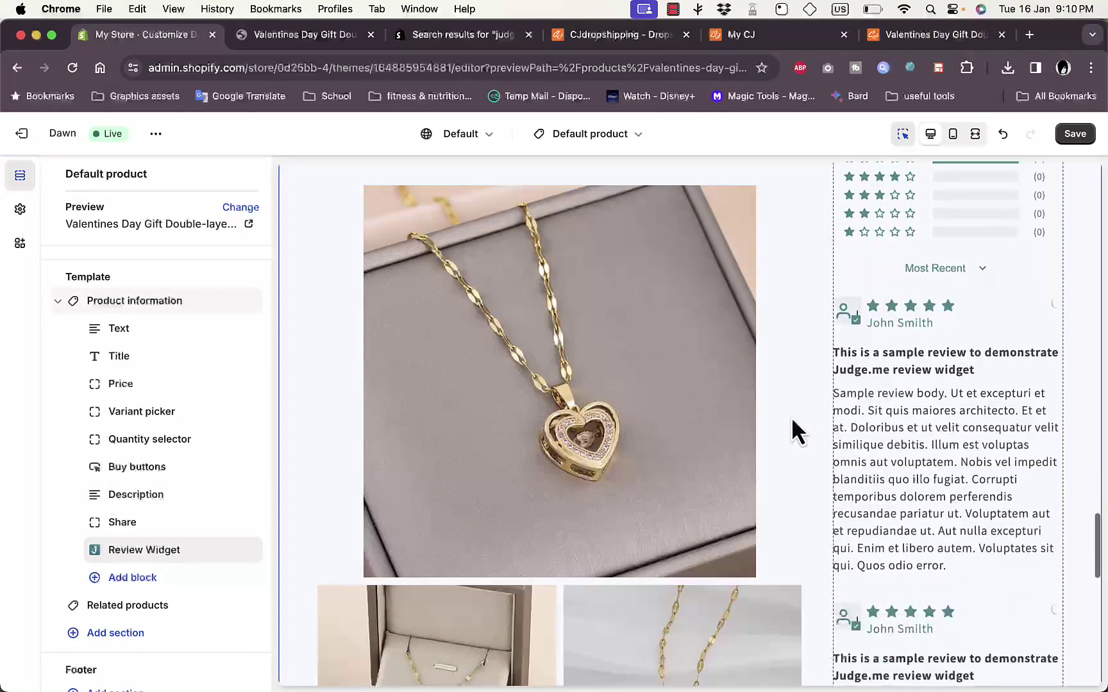
pyautogui.scroll(-10, 907, 375)
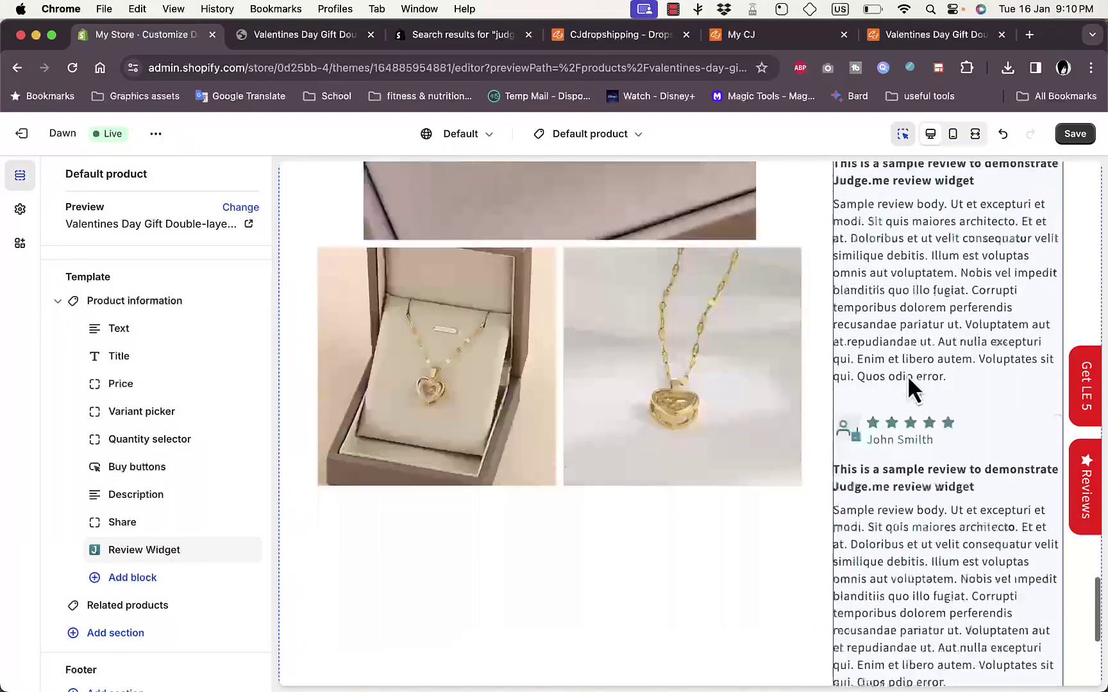
pyautogui.scroll(15, 907, 375)
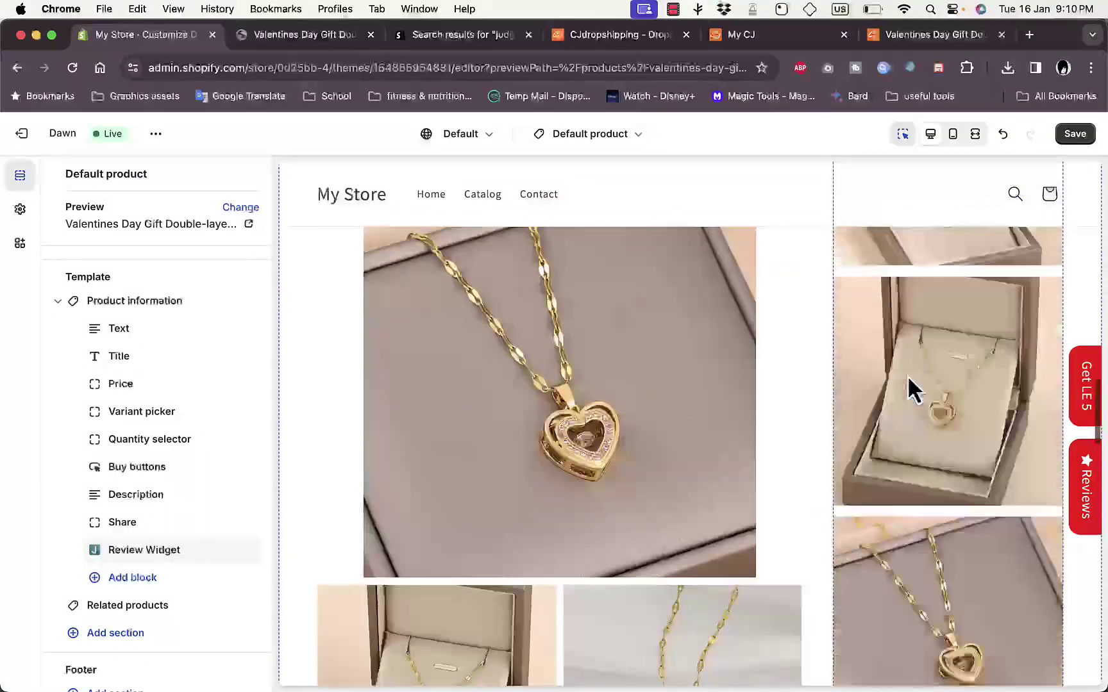
pyautogui.click(1070, 137)
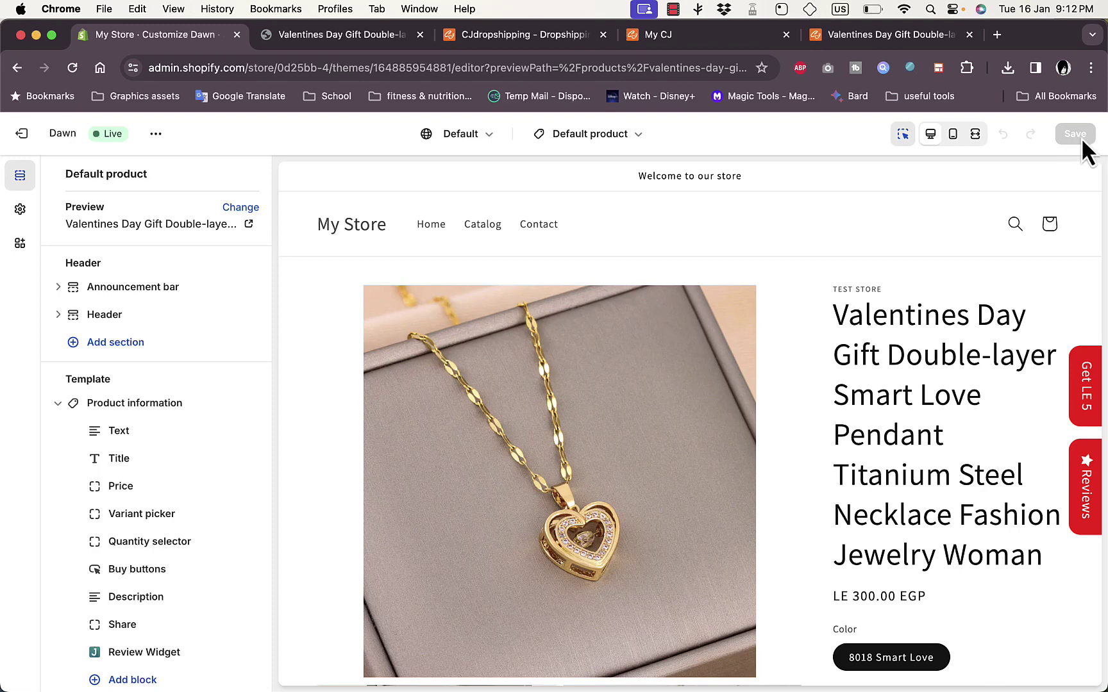
# Step: Exit the theme editor, open Judge.me Reviews' Manage Reviews, and browse the 64 listed reviews
pyautogui.click(25, 133)
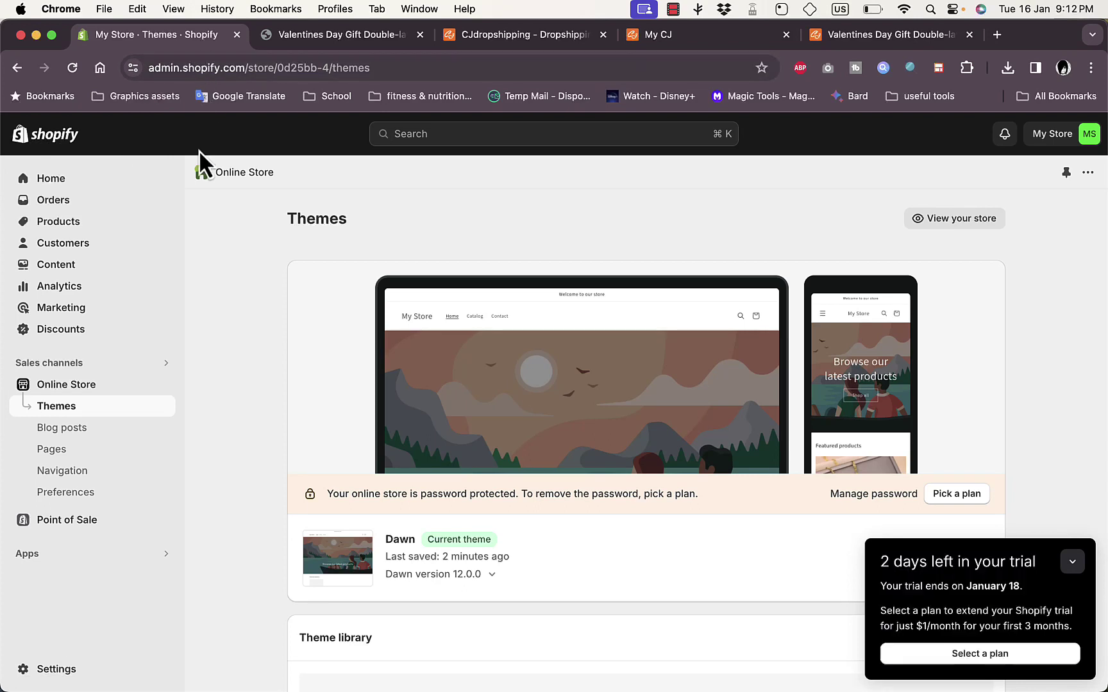
pyautogui.click(81, 557)
pyautogui.click(391, 193)
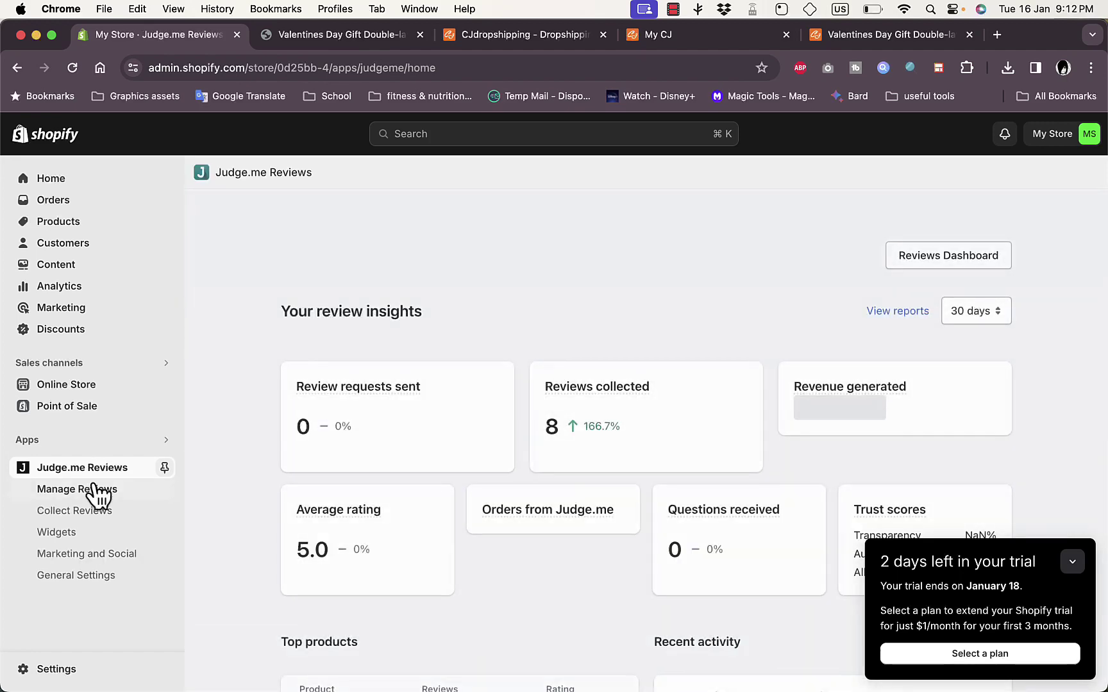
pyautogui.click(95, 491)
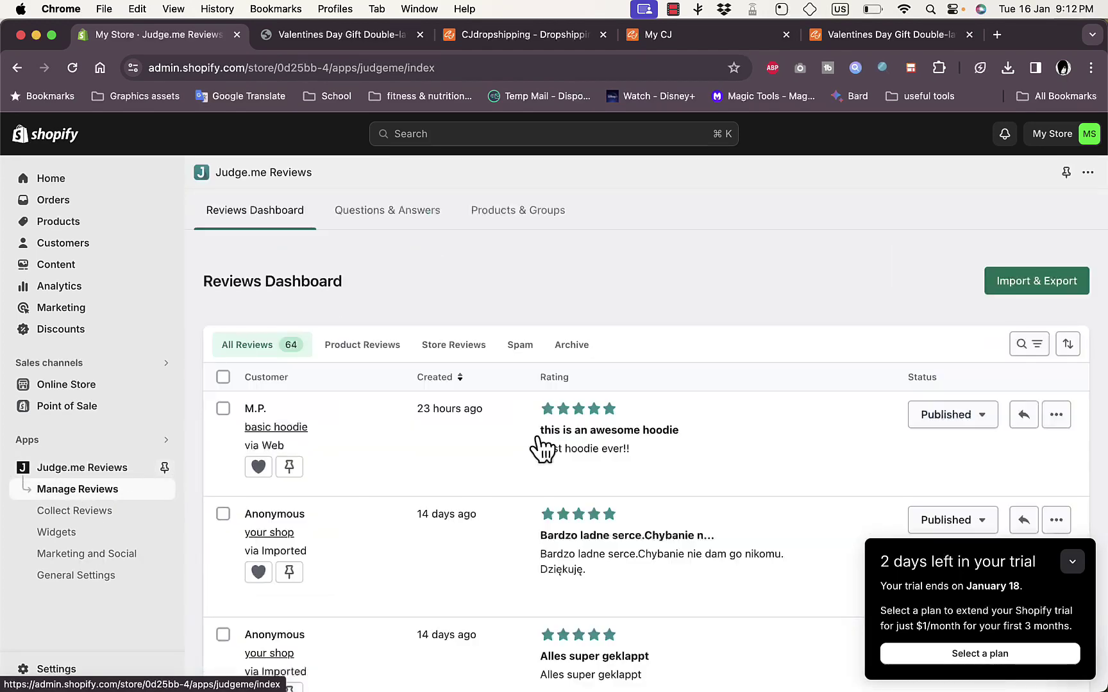
pyautogui.scroll(-10, 542, 447)
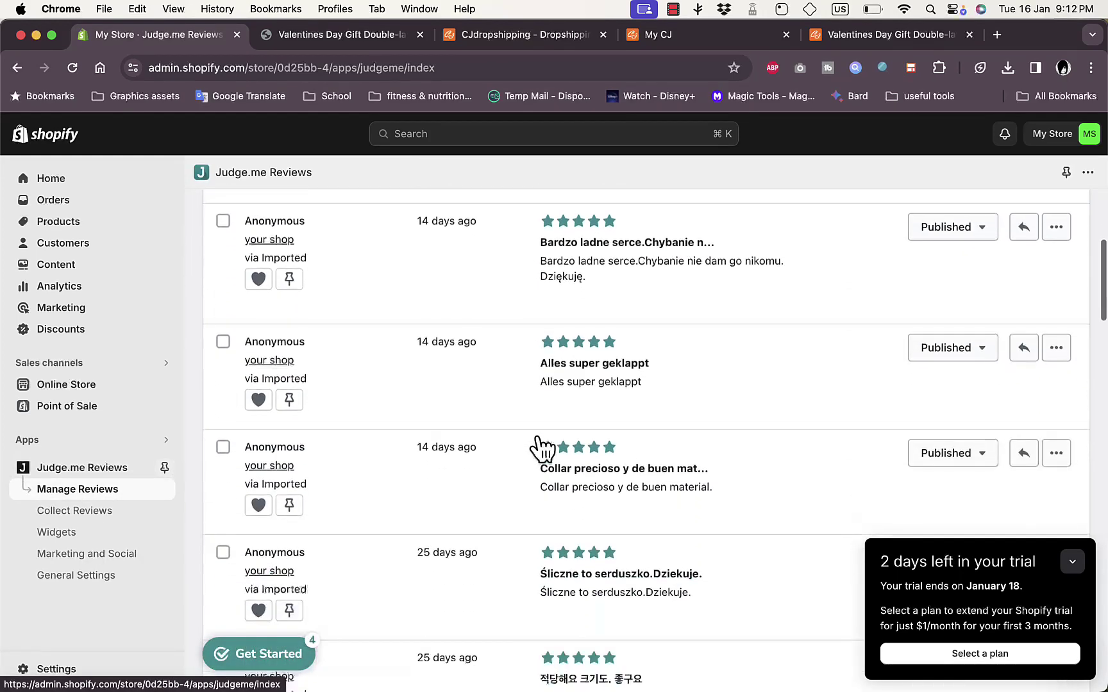
pyautogui.scroll(-2, 541, 447)
pyautogui.scroll(6, 541, 447)
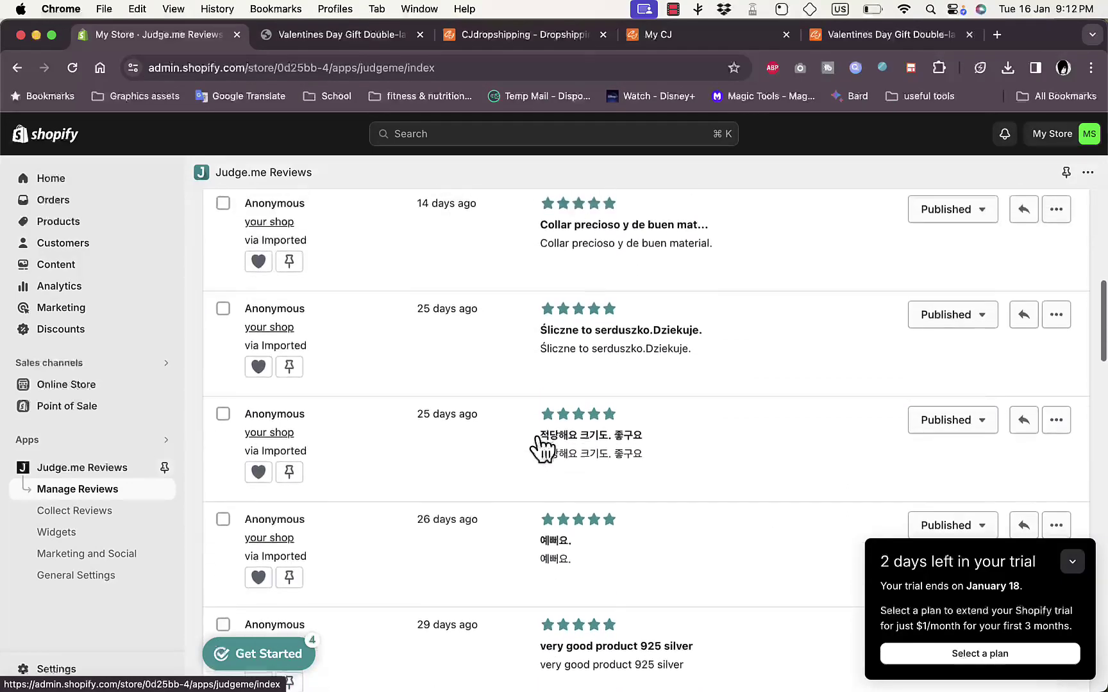
pyautogui.scroll(5, 542, 447)
pyautogui.scroll(-2, 541, 447)
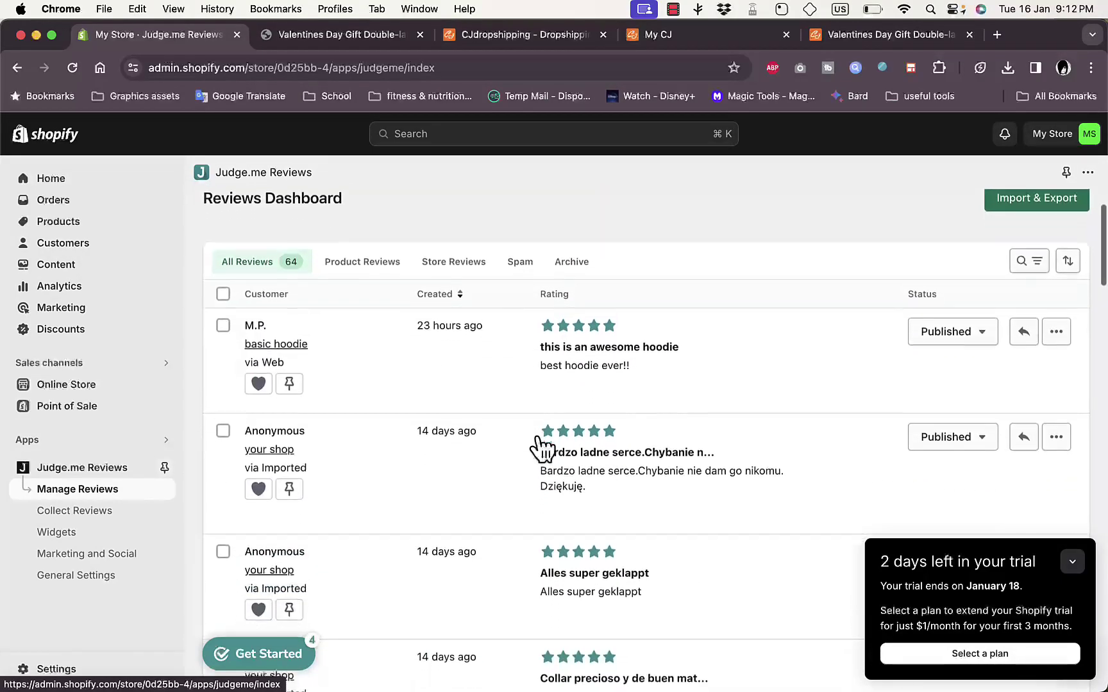
pyautogui.scroll(-2, 542, 446)
pyautogui.scroll(4, 542, 447)
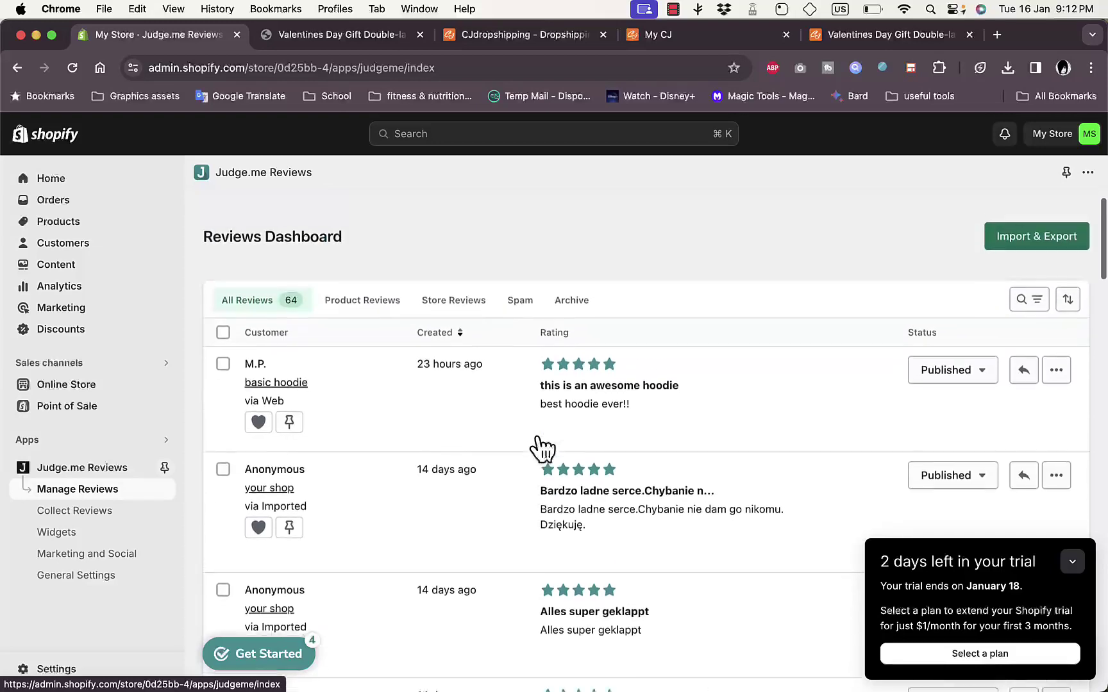
pyautogui.scroll(1, 542, 447)
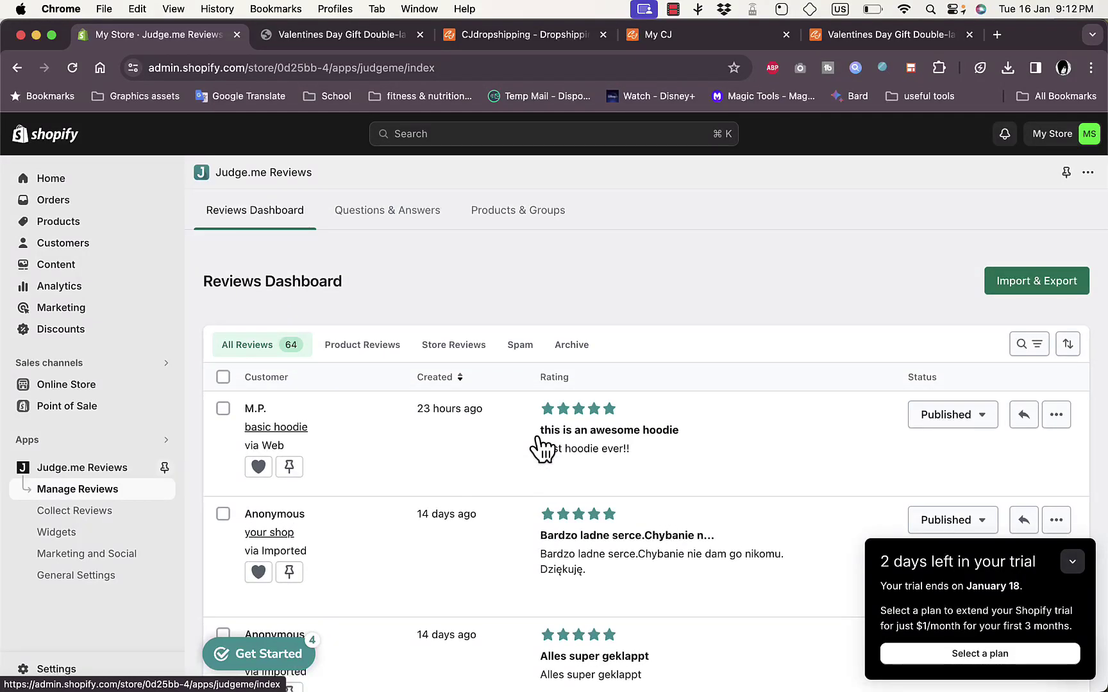